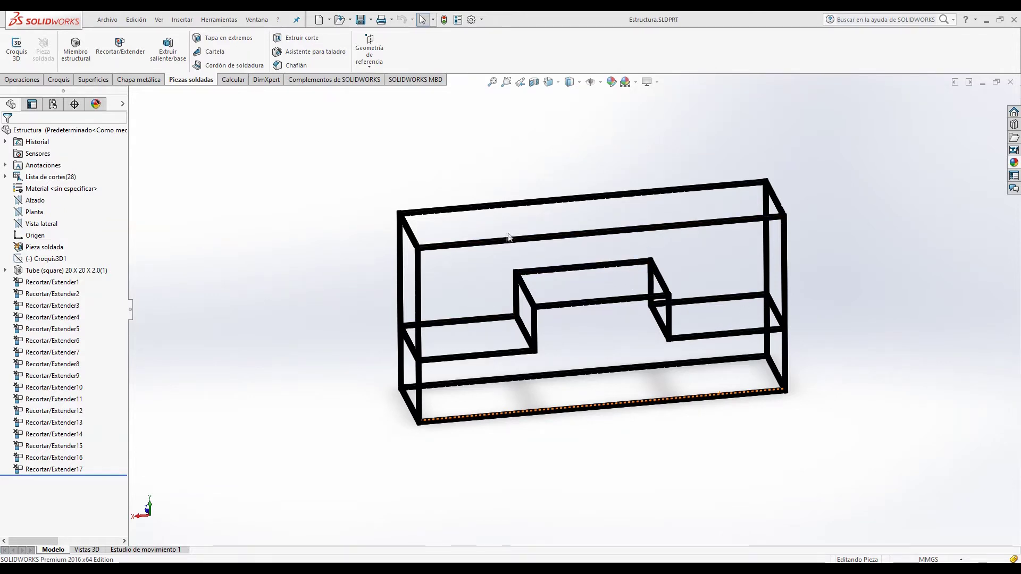
Step: Minimize the Estructura frame window and create a new part document
left_click(983, 82)
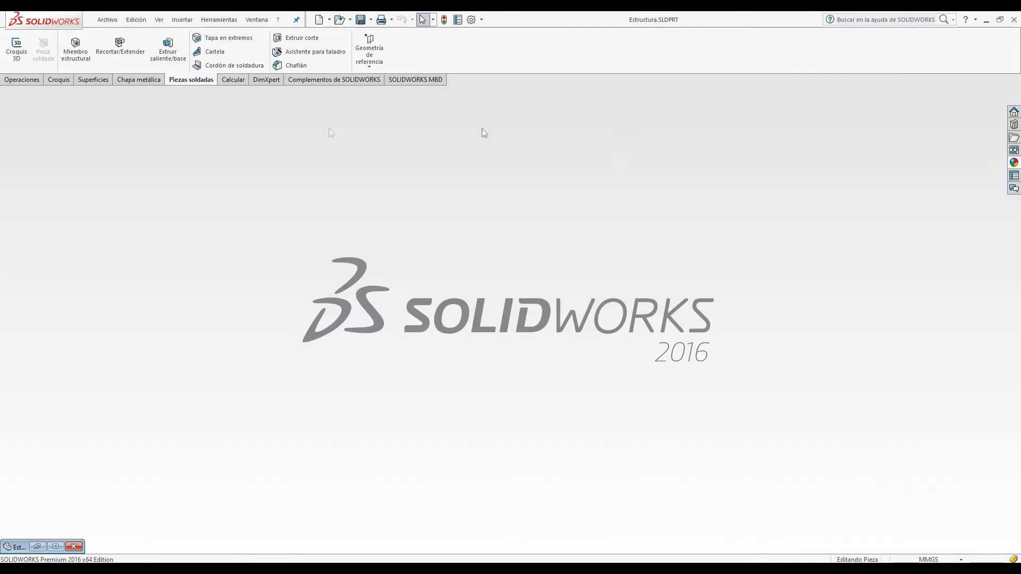
left_click(99, 24)
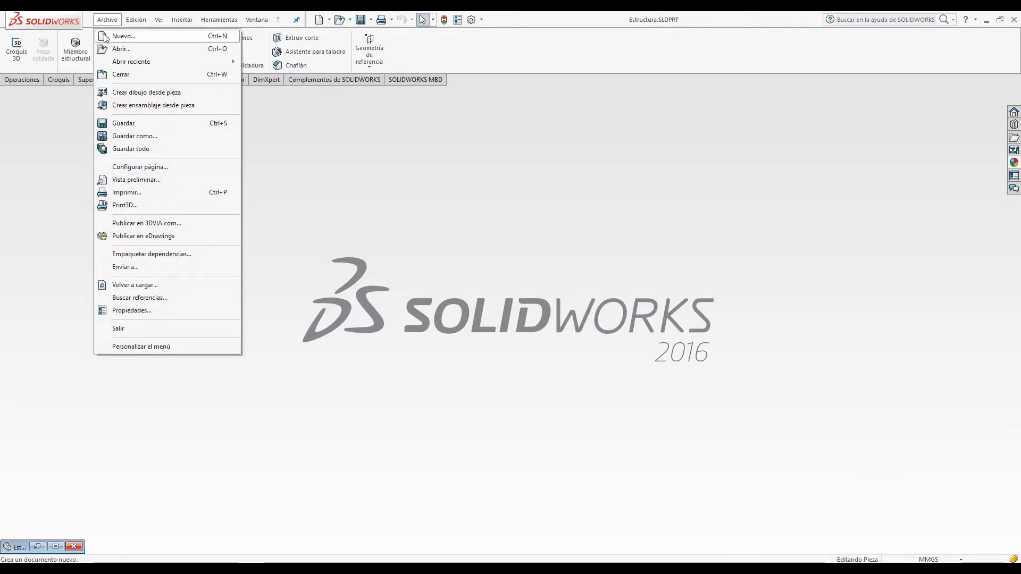
left_click(106, 35)
left_click(224, 271)
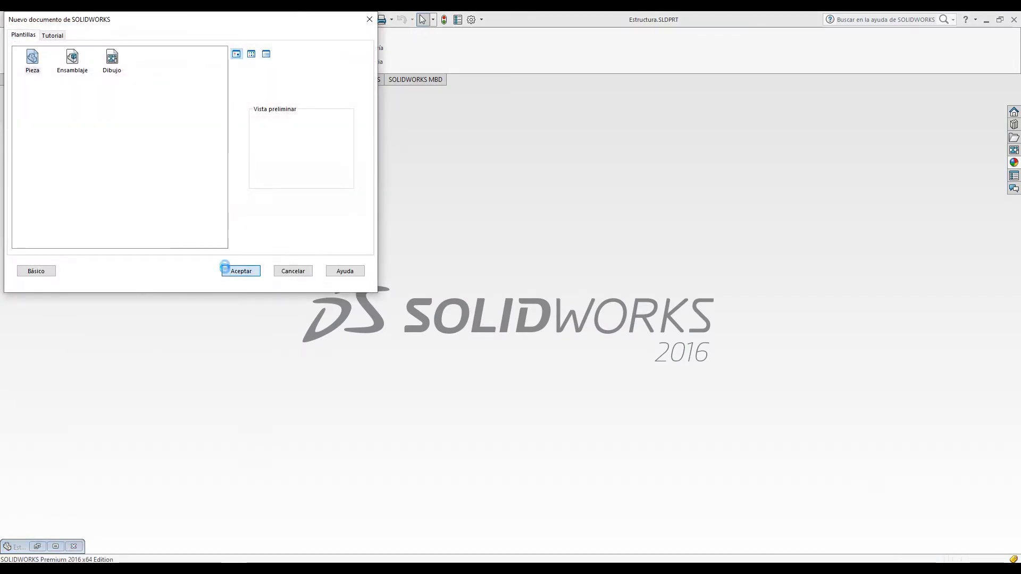
Step: Start a new sketch on the Alzado (front) plane
left_click(23, 80)
left_click(58, 79)
left_click(24, 67)
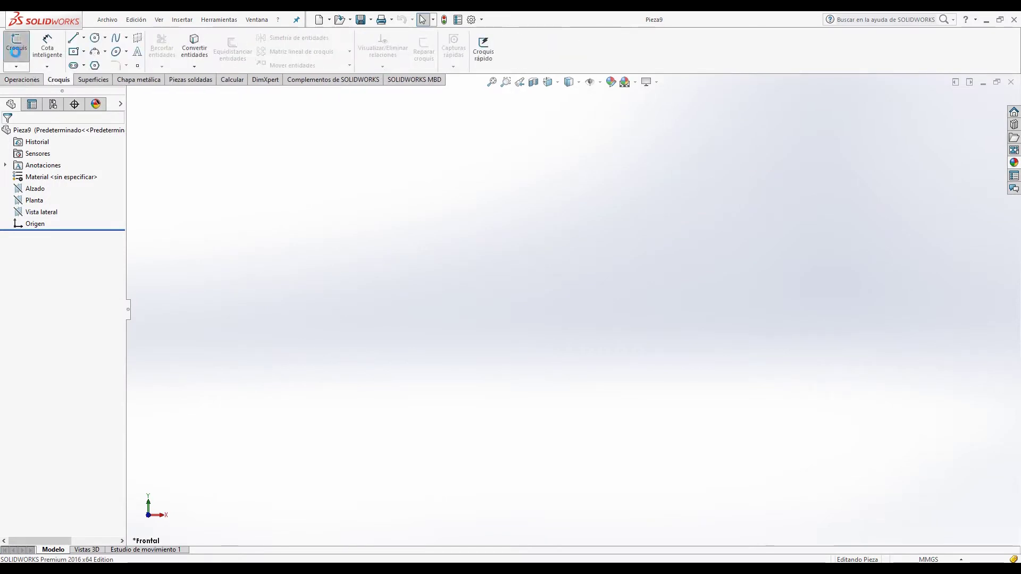
left_click(585, 305)
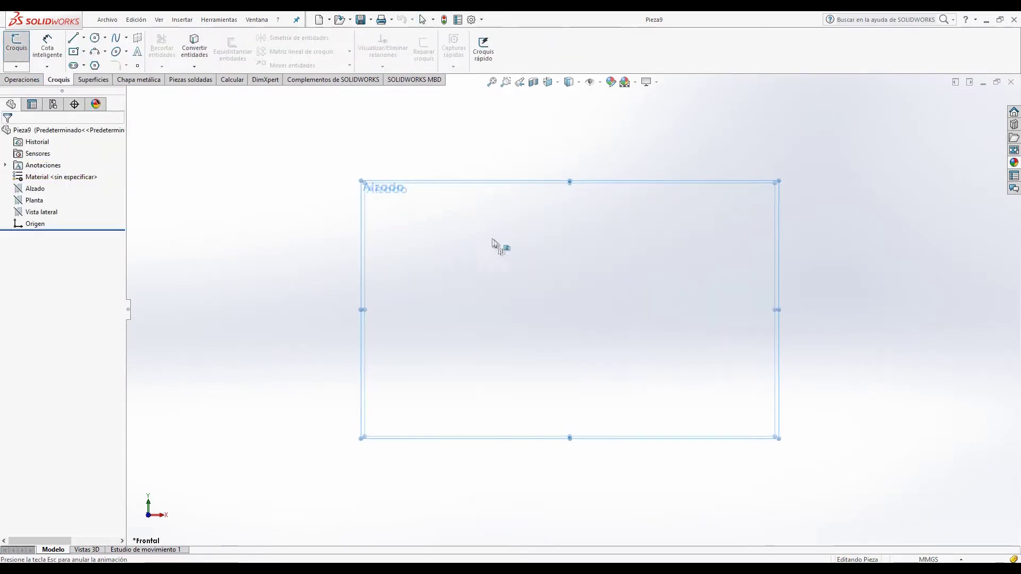
Step: Draw a centre rectangle anchored at the origin
left_click(73, 51)
left_click(573, 309)
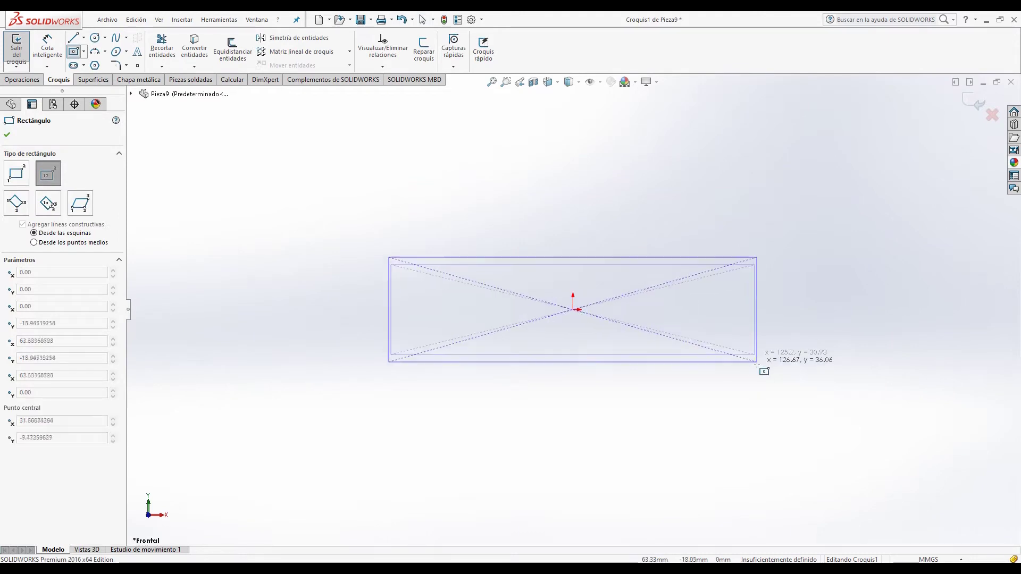
left_click(765, 365)
Step: Dimension the rectangle's left edge to 400 mm, checking the reference photo for sizes
left_click(56, 55)
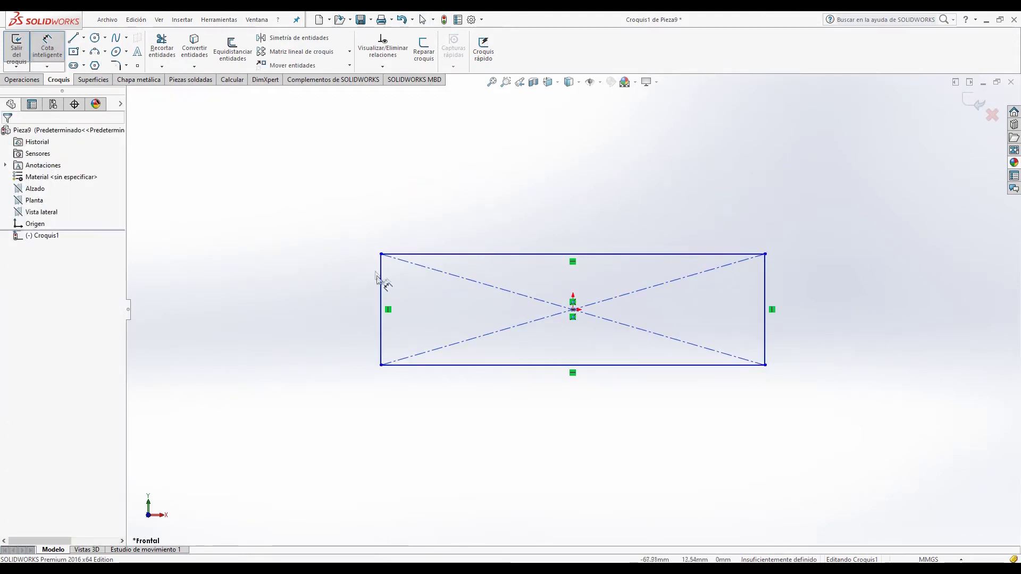
left_click(381, 282)
left_click(324, 266)
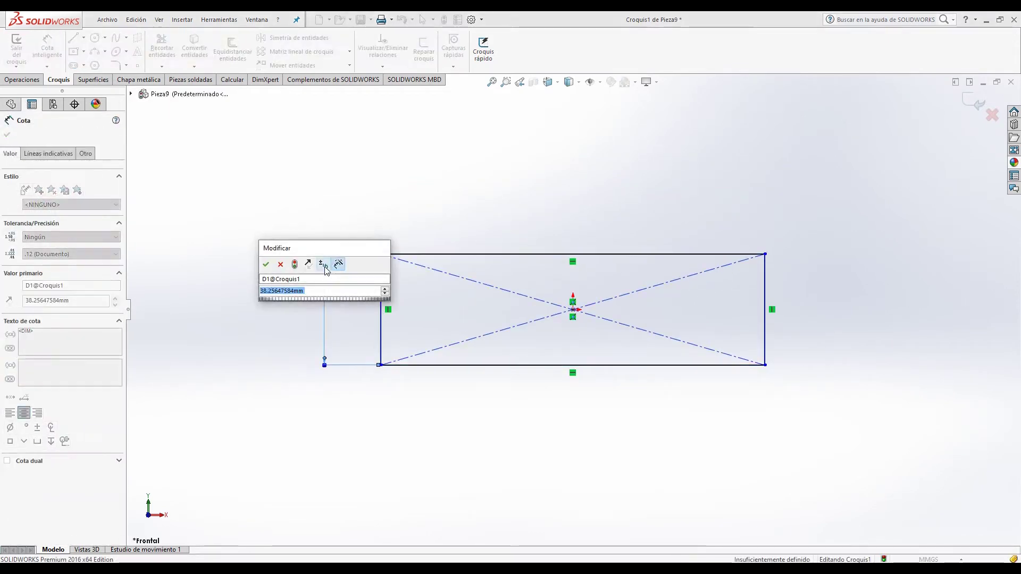
left_click(250, 568)
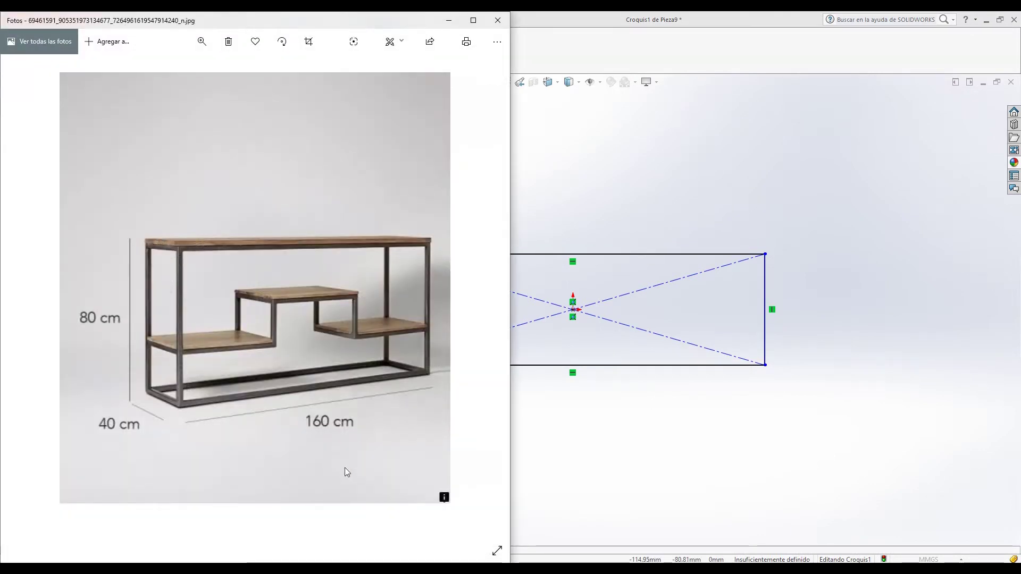
left_click(449, 20)
left_click(277, 291)
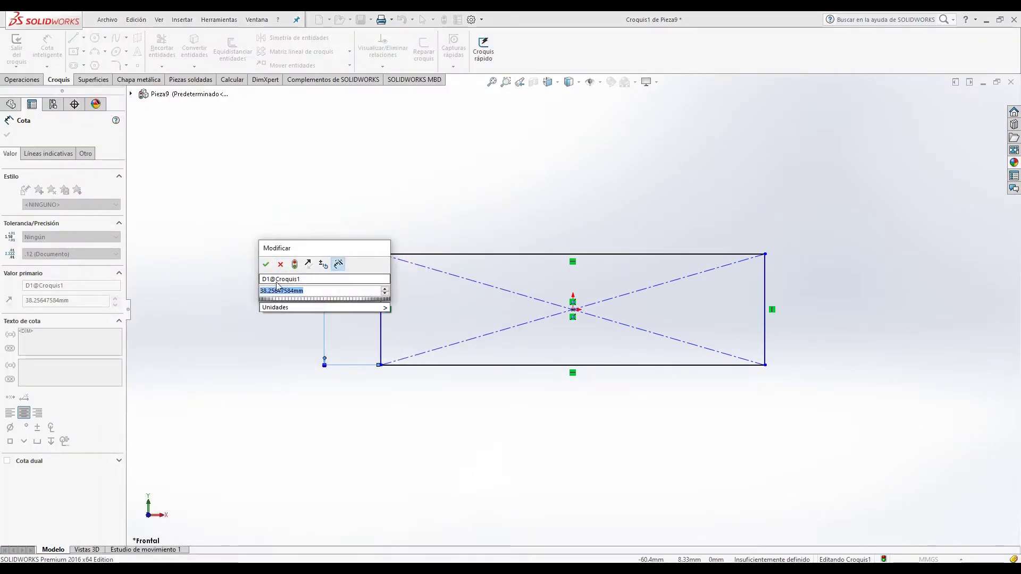
type("400")
key("Return")
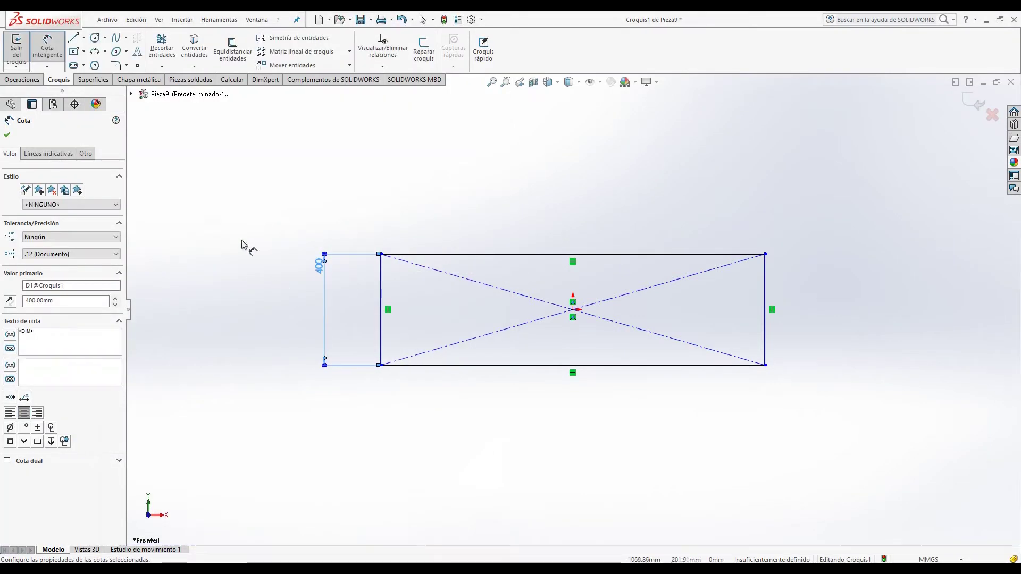
Step: Dimension the rectangle's top edge to 1600 mm wide
left_click(460, 255)
left_click(468, 222)
type("1600")
key("Return")
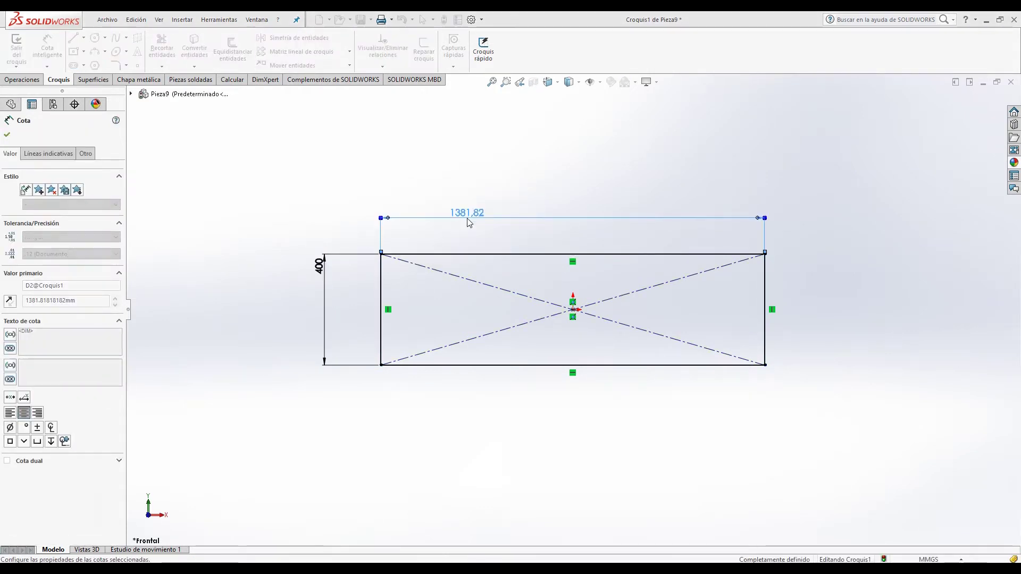
left_click(8, 135)
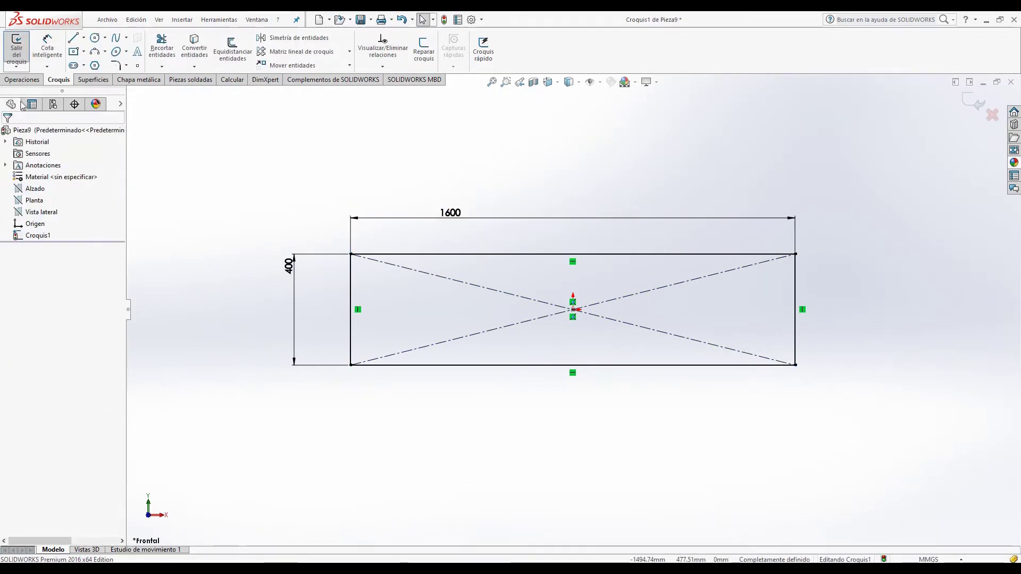
left_click(23, 79)
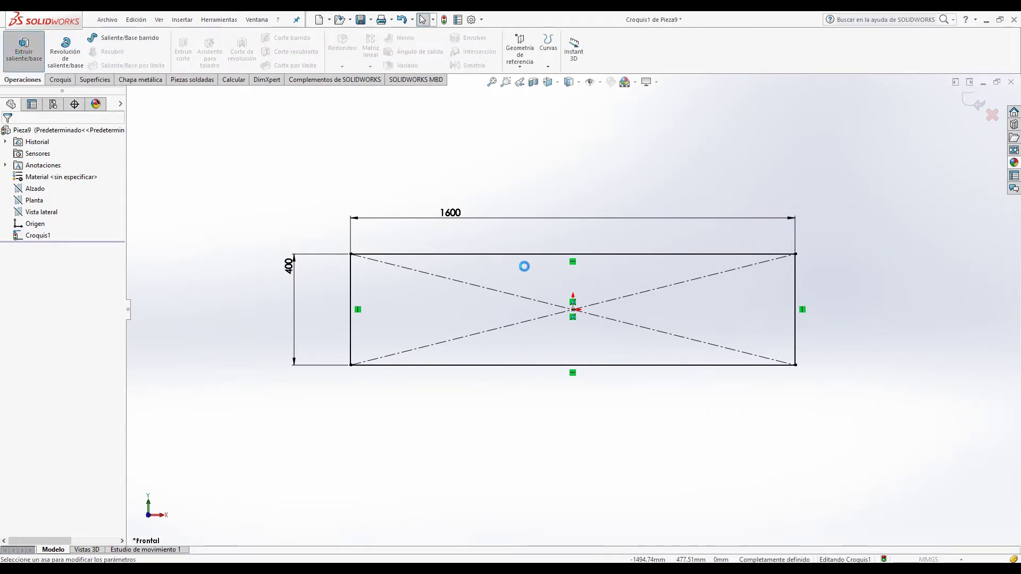
Step: Extrude the rectangle 15 mm into a solid board
left_click(22, 51)
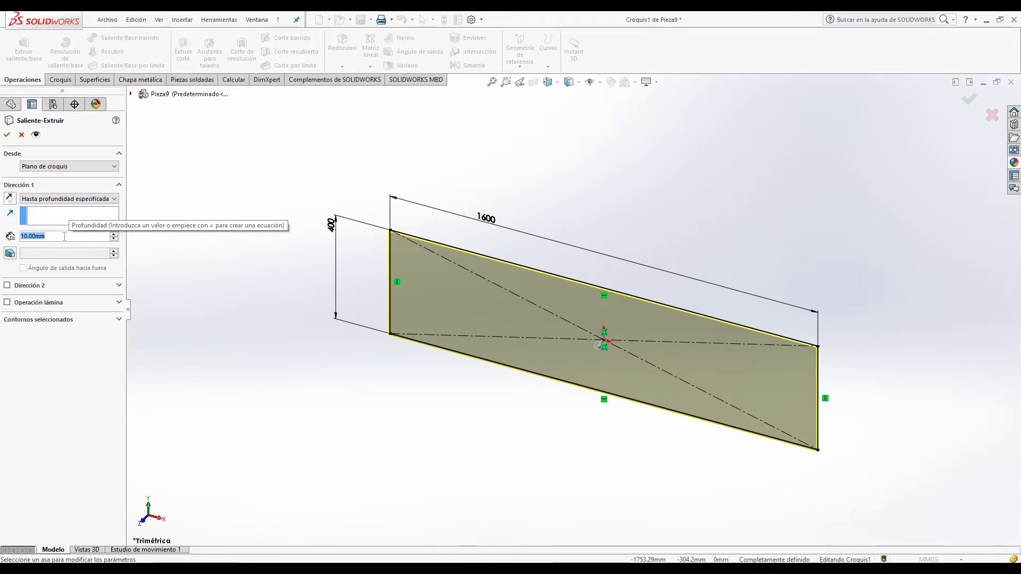
type("15")
key("Return")
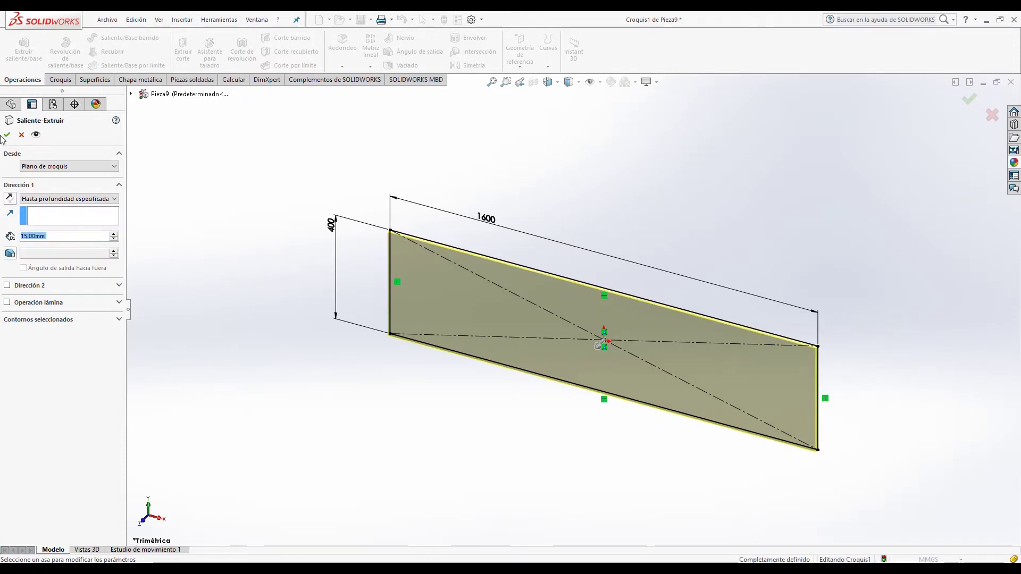
left_click(6, 135)
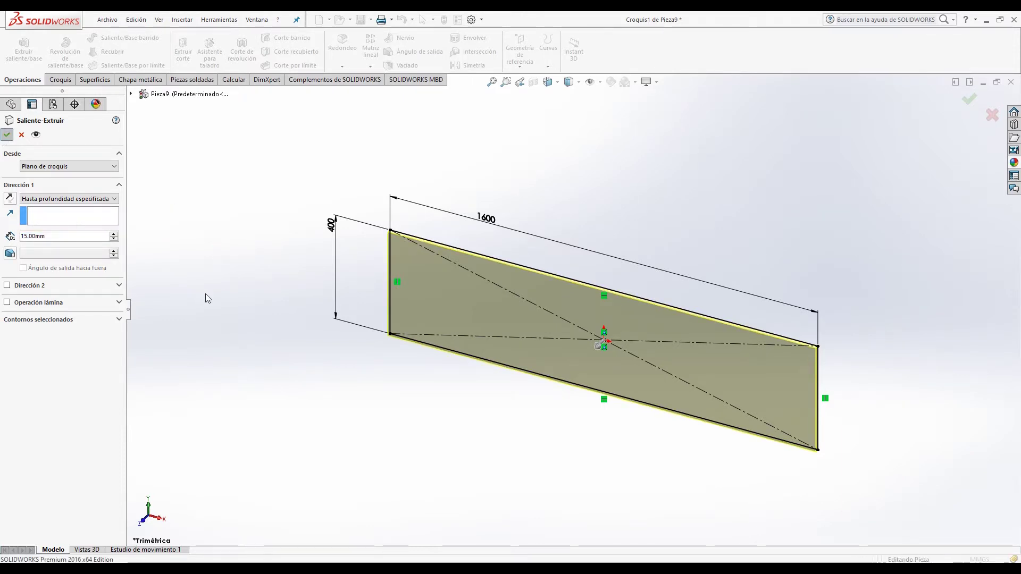
middle_click_drag(579, 426, 548, 347)
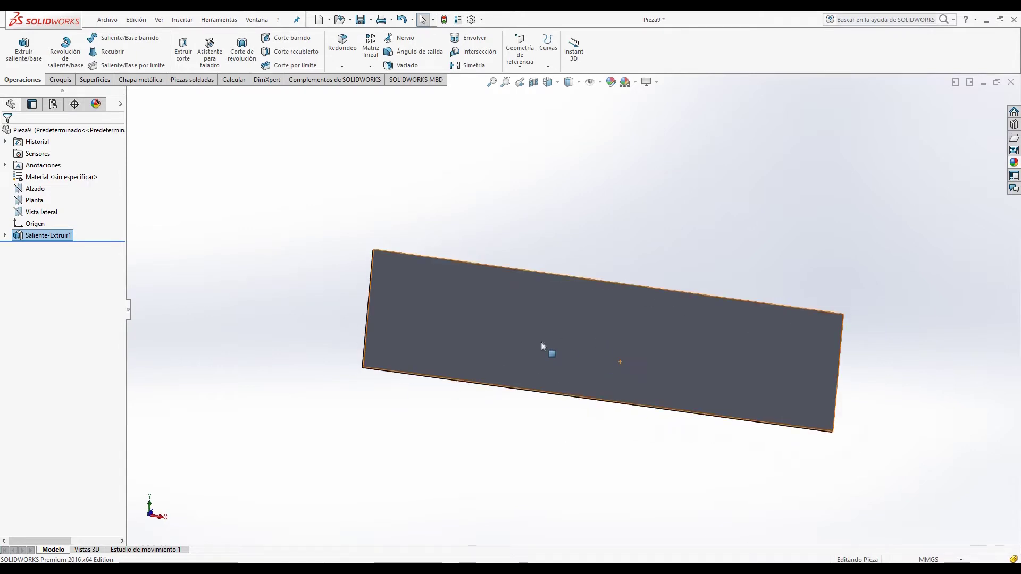
Step: Assign the Maderas > Roble (oak) material to the board
right_click(29, 179)
left_click(47, 193)
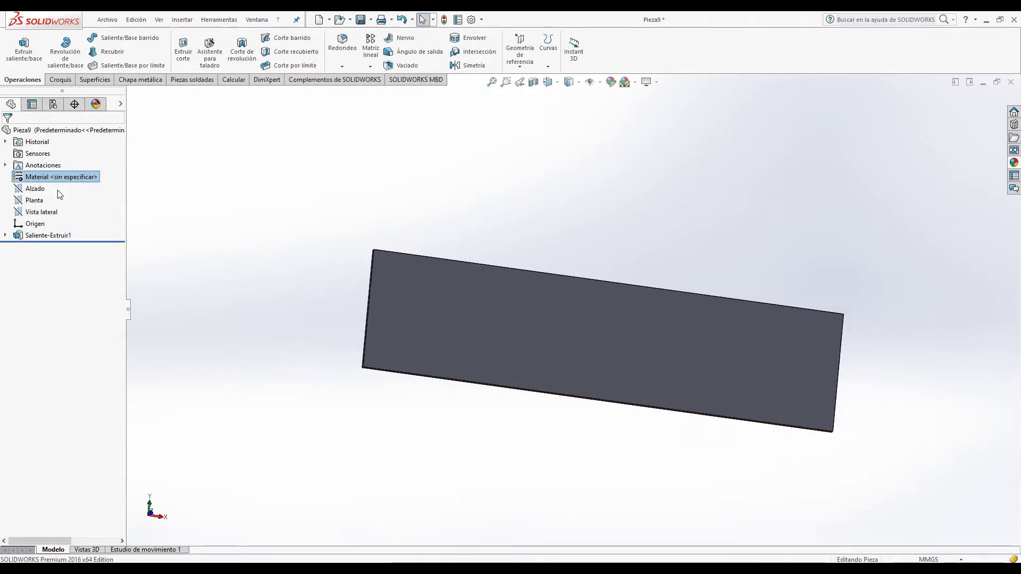
scroll(357, 383, "down", 1)
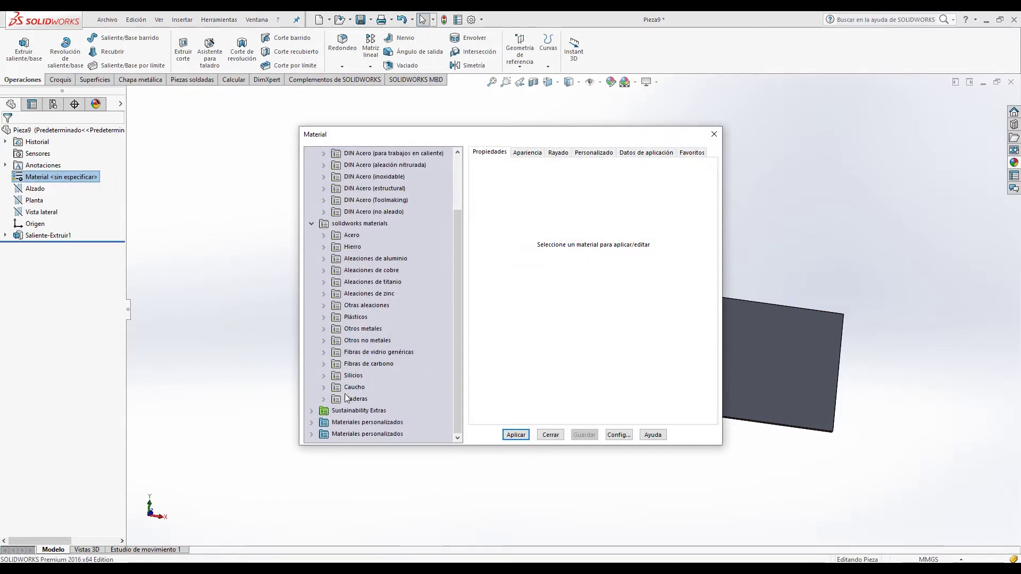
left_click(327, 400)
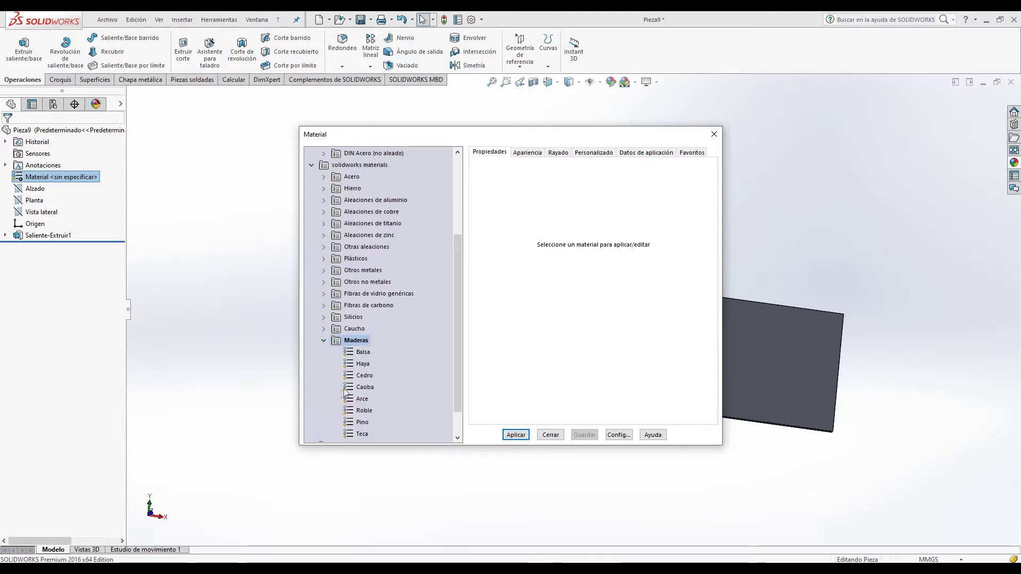
left_click(363, 411)
left_click(515, 435)
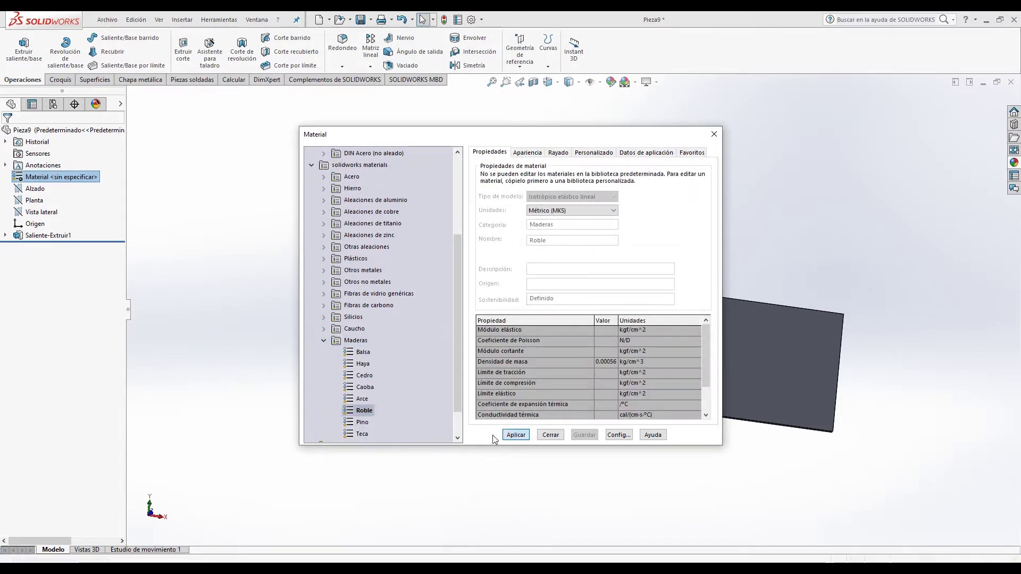
left_click(551, 435)
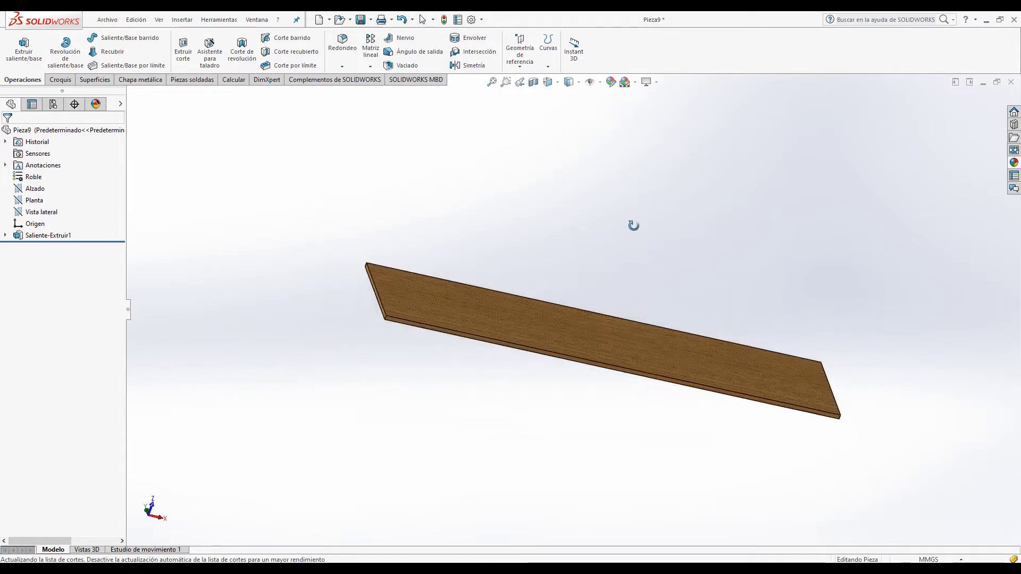
middle_click_drag(621, 374, 619, 327)
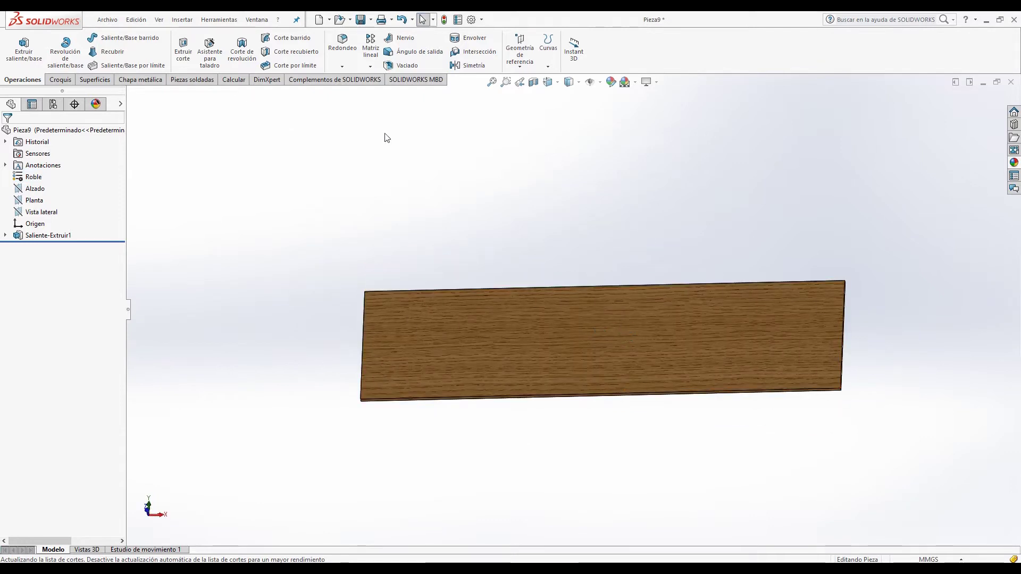
left_click(360, 23)
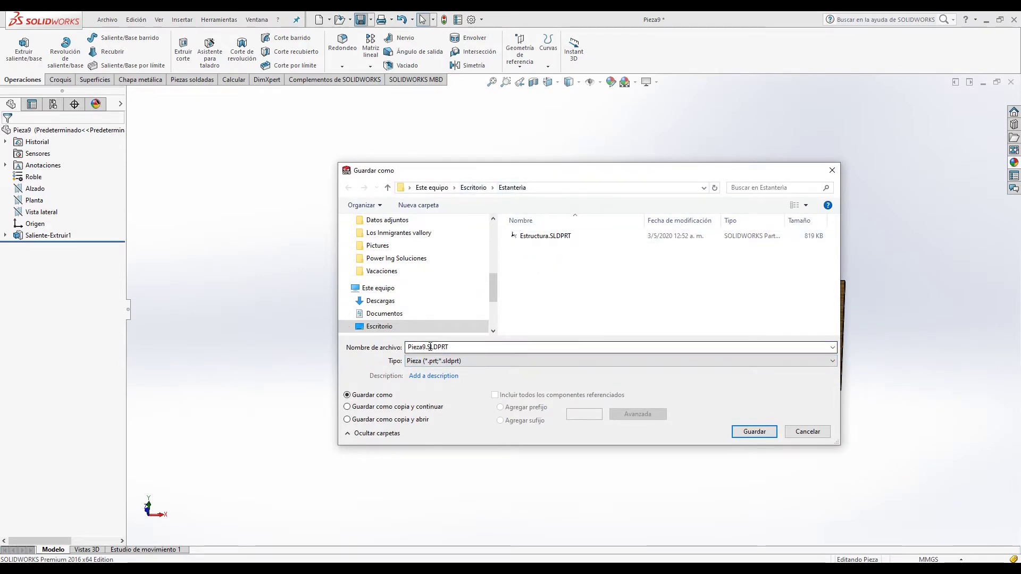
Step: Save the board as 'Estanteria Superior' and close the part window
double_click(424, 346)
double_click(423, 347)
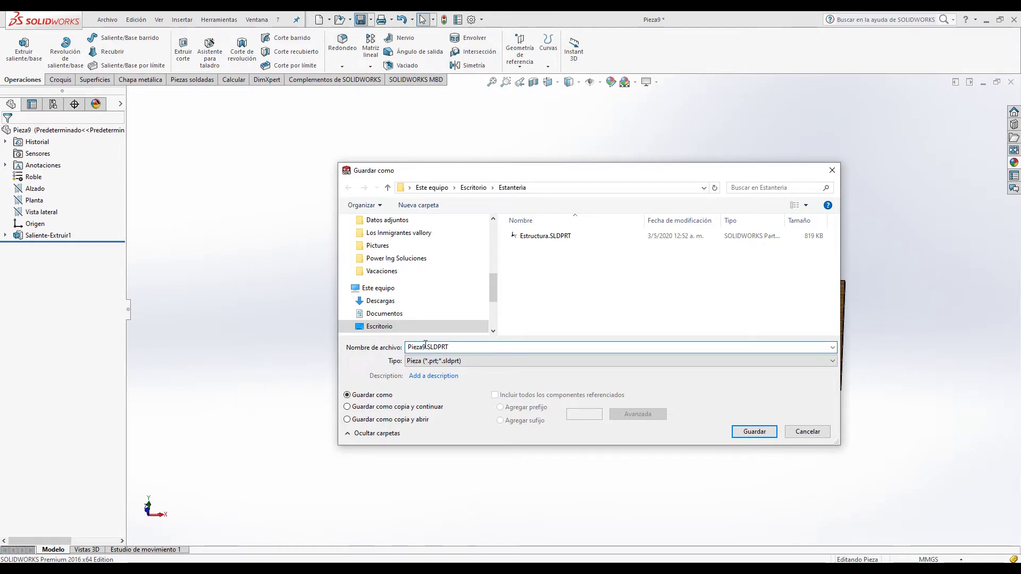
type("Estanter")
type("ia Superior")
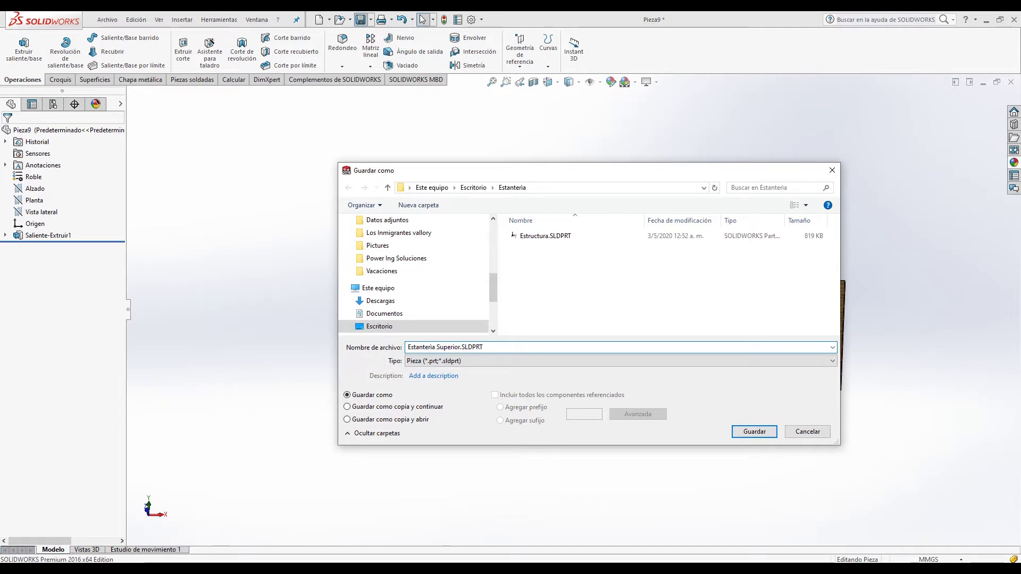
left_click(744, 431)
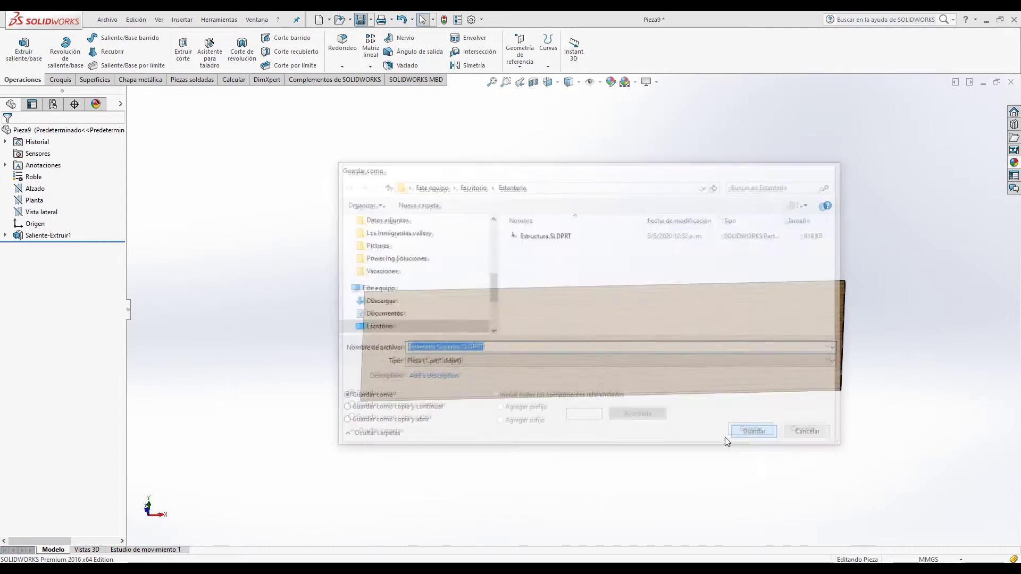
left_click(1011, 82)
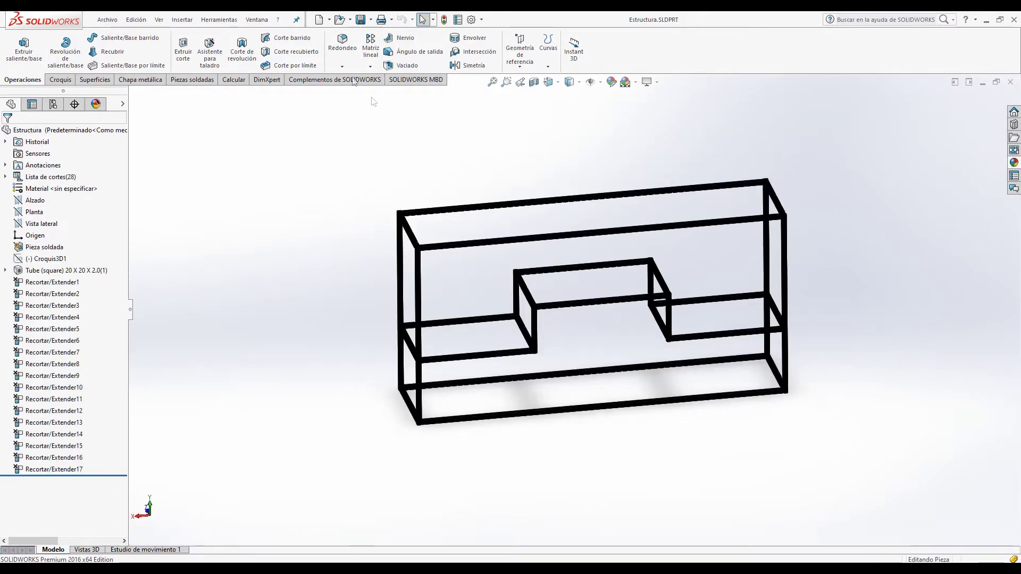
Step: Copy Estanteria Superior.SLDPRT in the Open dialog and rename the copy 'Estanteria Central'
left_click(343, 19)
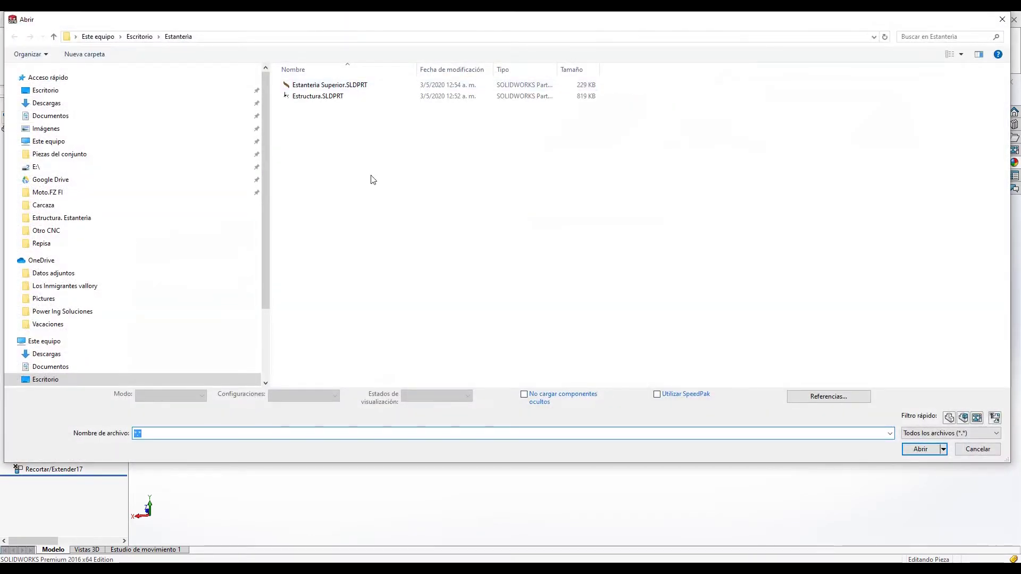
left_click(322, 87)
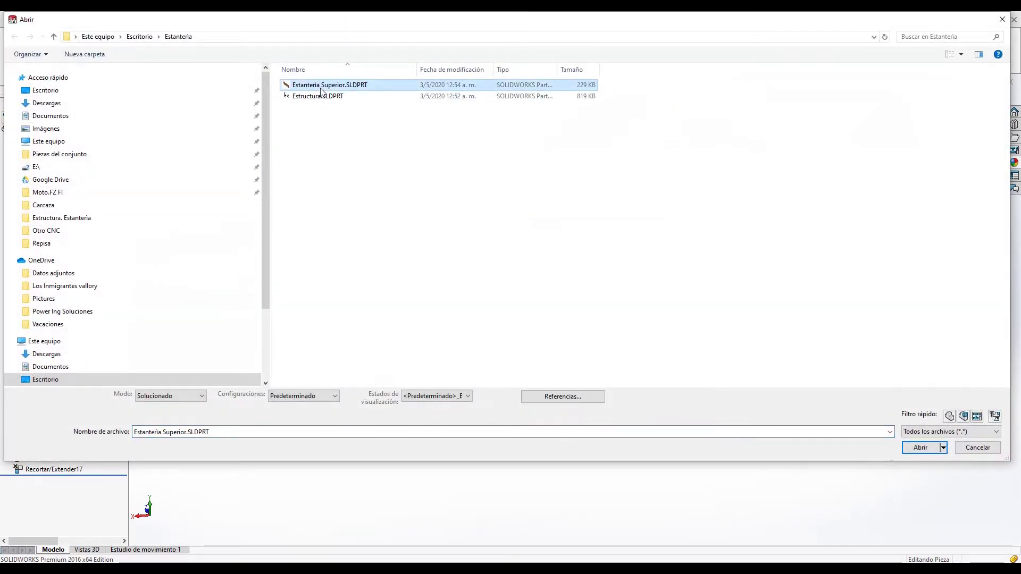
left_click(304, 178)
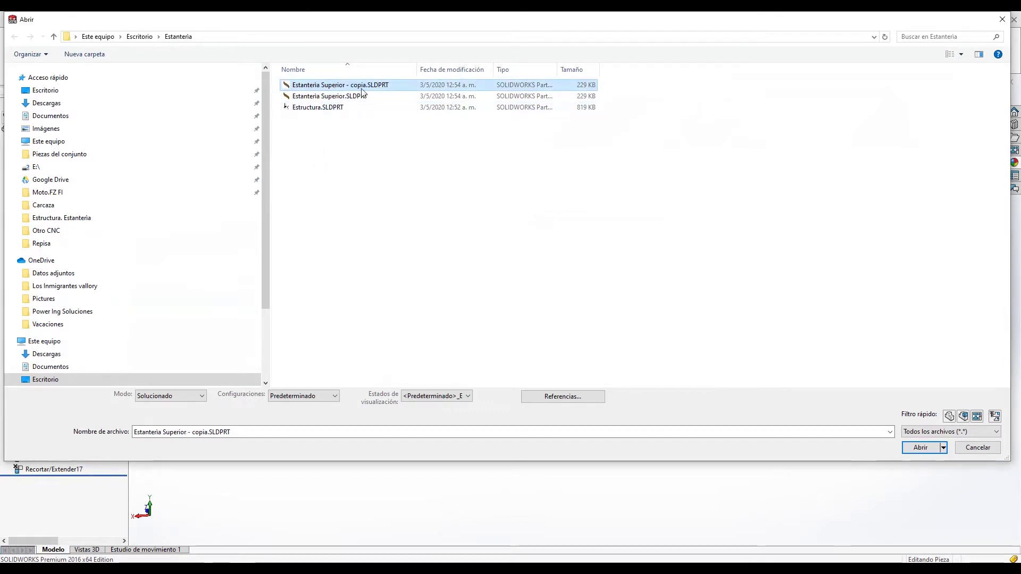
left_click(365, 86)
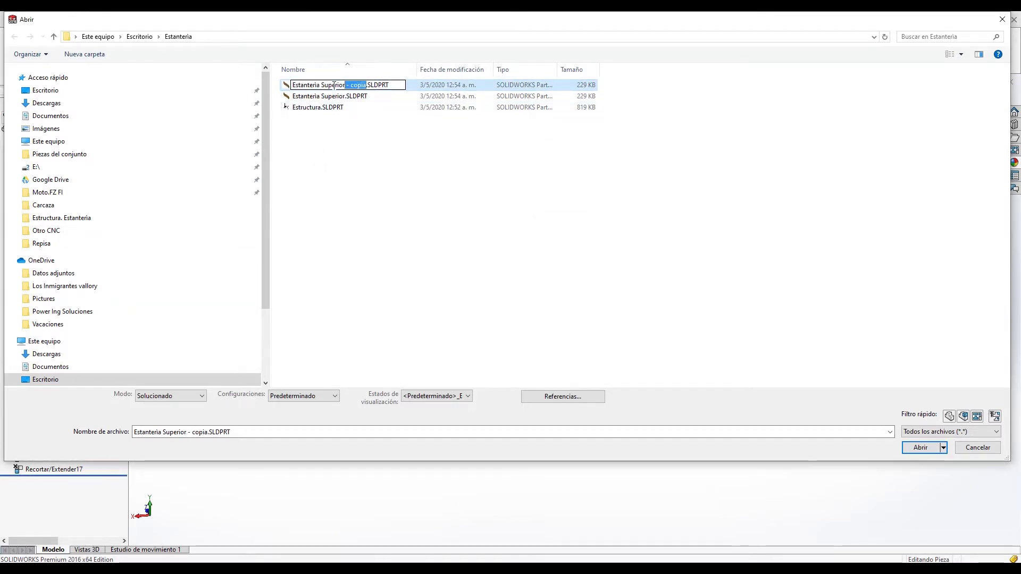
left_click_drag(366, 85, 322, 86)
type("Gen")
type("al")
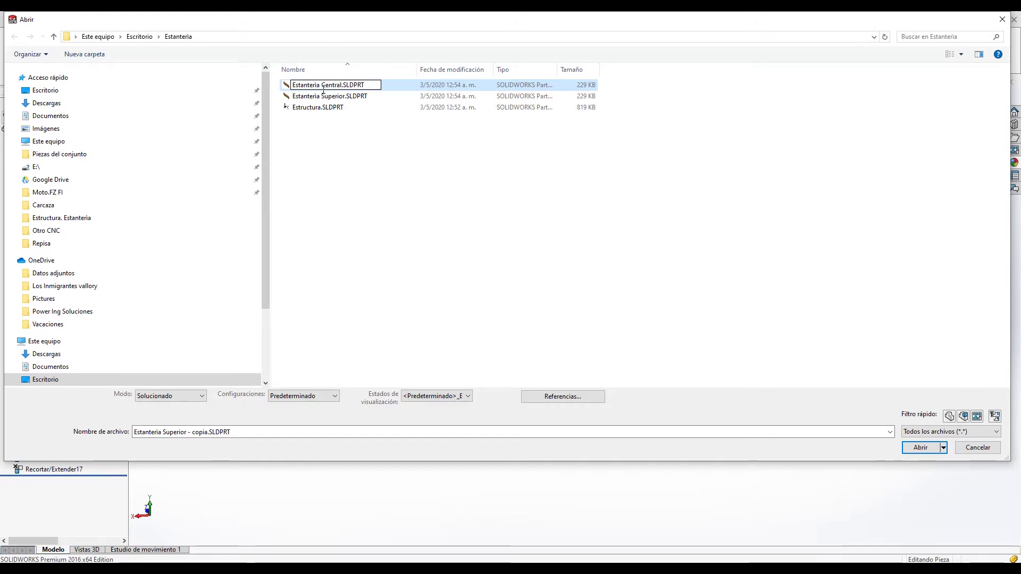
key("Return")
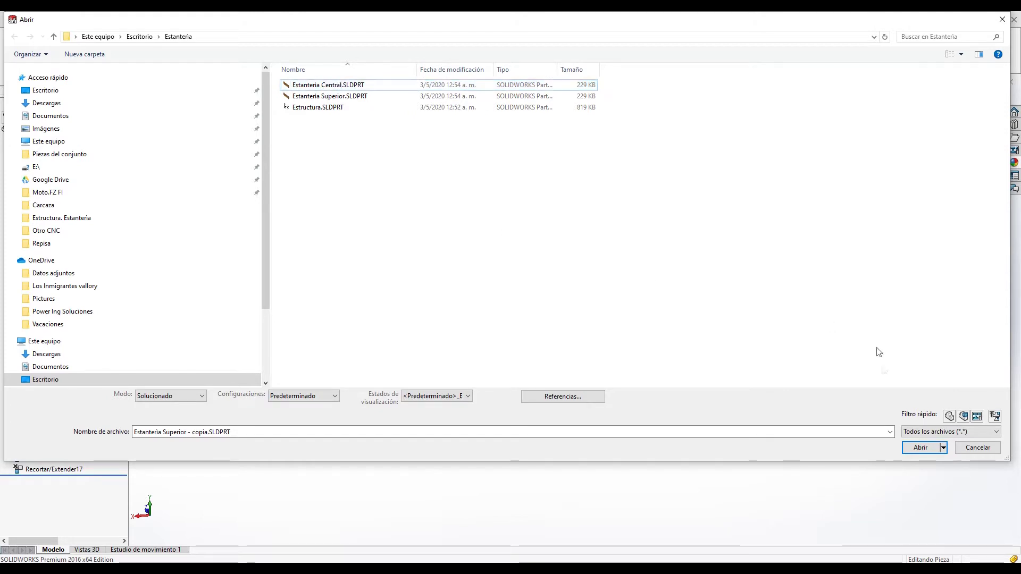
Step: Open the Estanteria Central part, dismissing the missing-file error
left_click(924, 448)
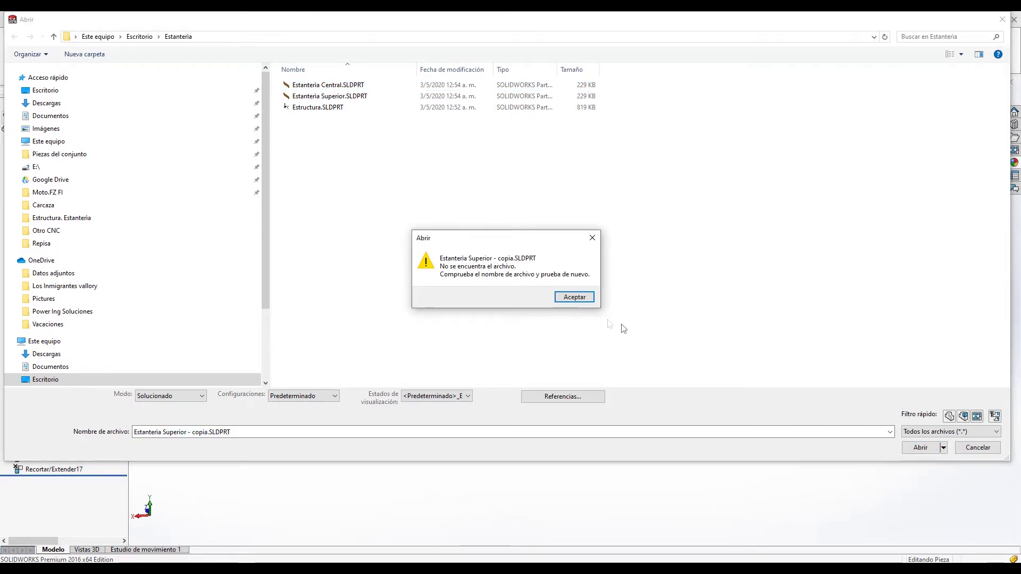
left_click(574, 296)
left_click(332, 87)
left_click(920, 447)
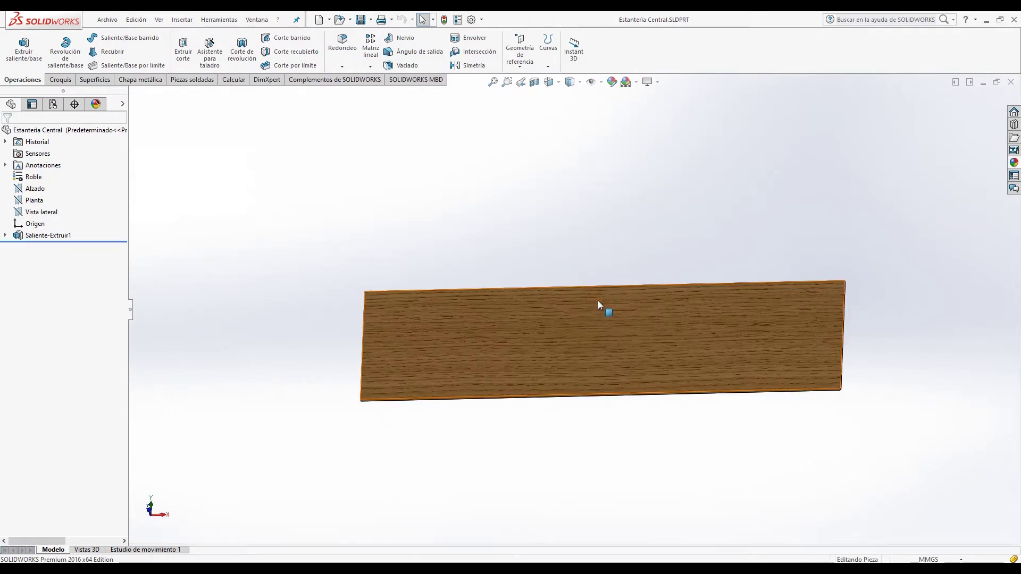
Step: Edit Croquis1 and change the board's 1600 length dimension to 600
left_click(5, 236)
left_click(50, 248)
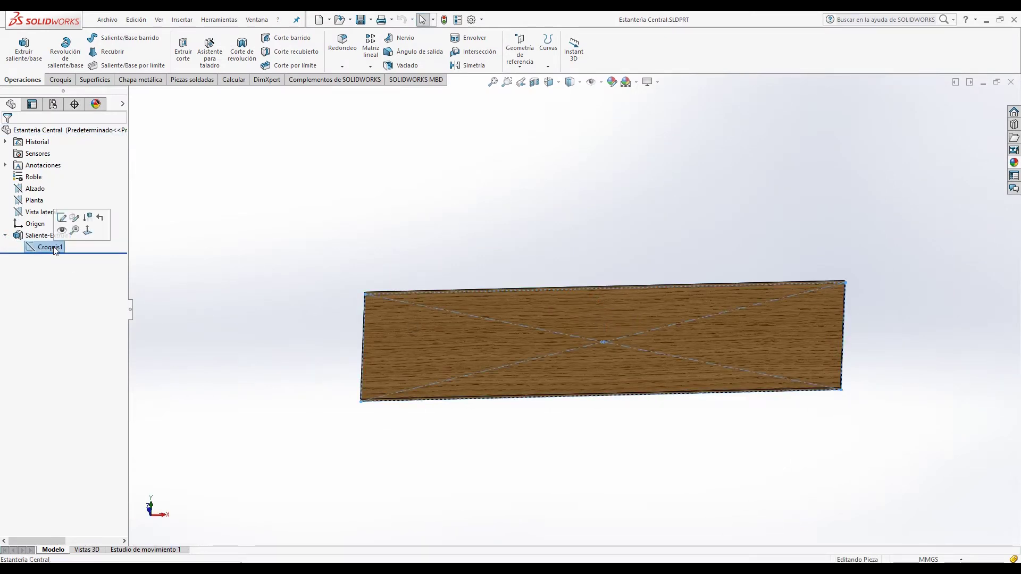
left_click(61, 218)
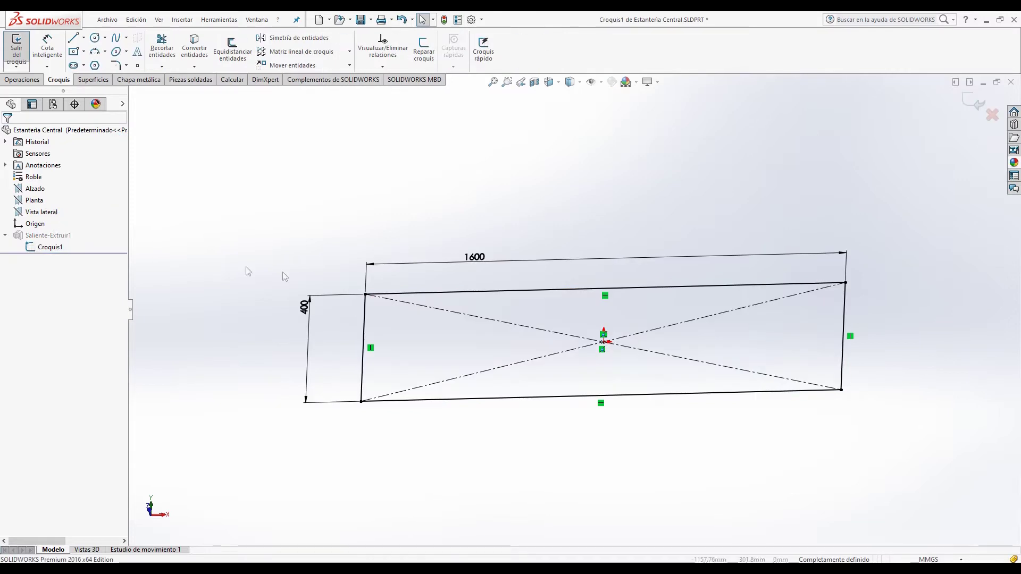
double_click(469, 258)
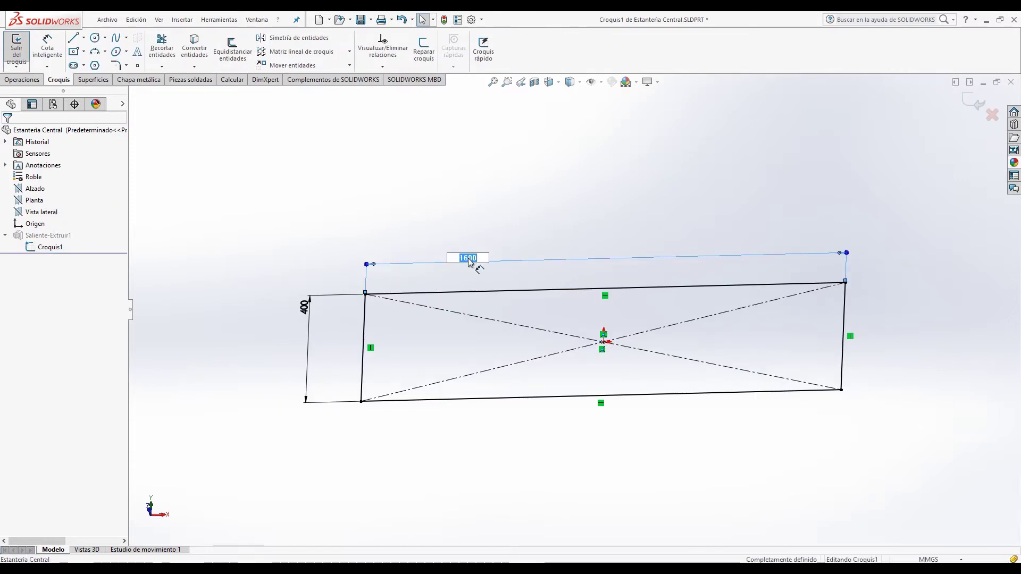
type("600")
key("Return")
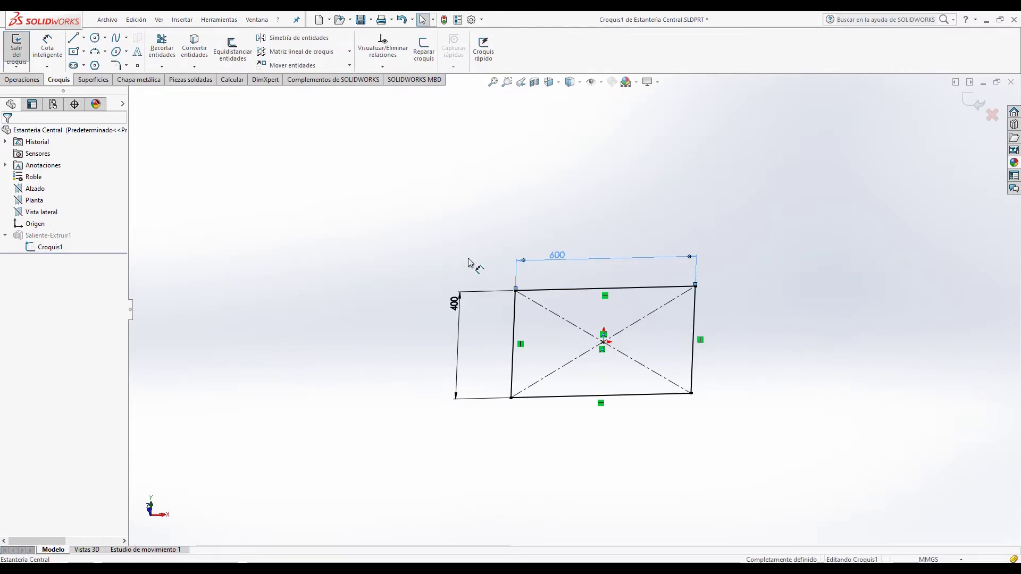
left_click(978, 108)
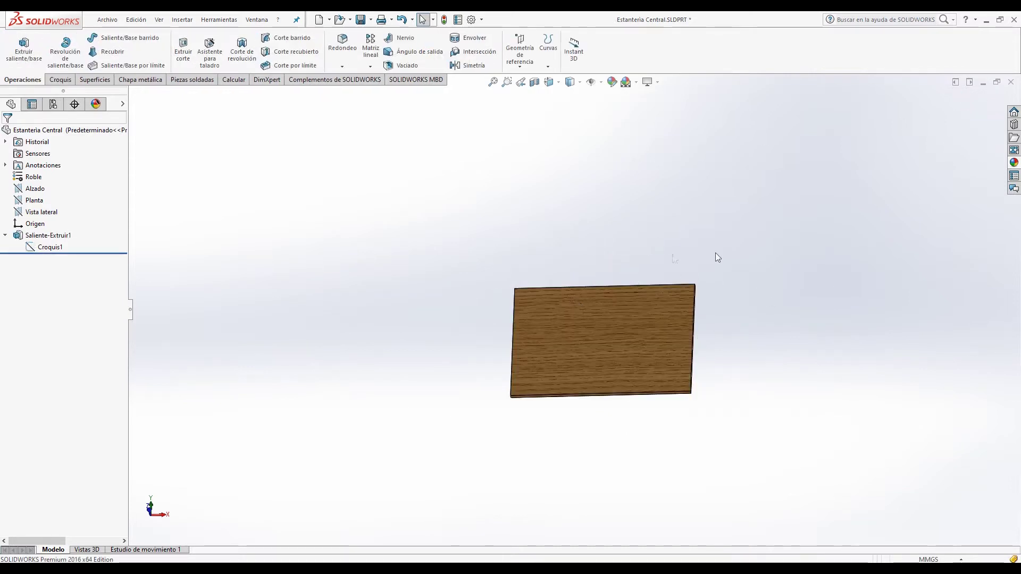
Step: Close Estanteria Central, saving all modified documents
left_click(1010, 82)
left_click(497, 266)
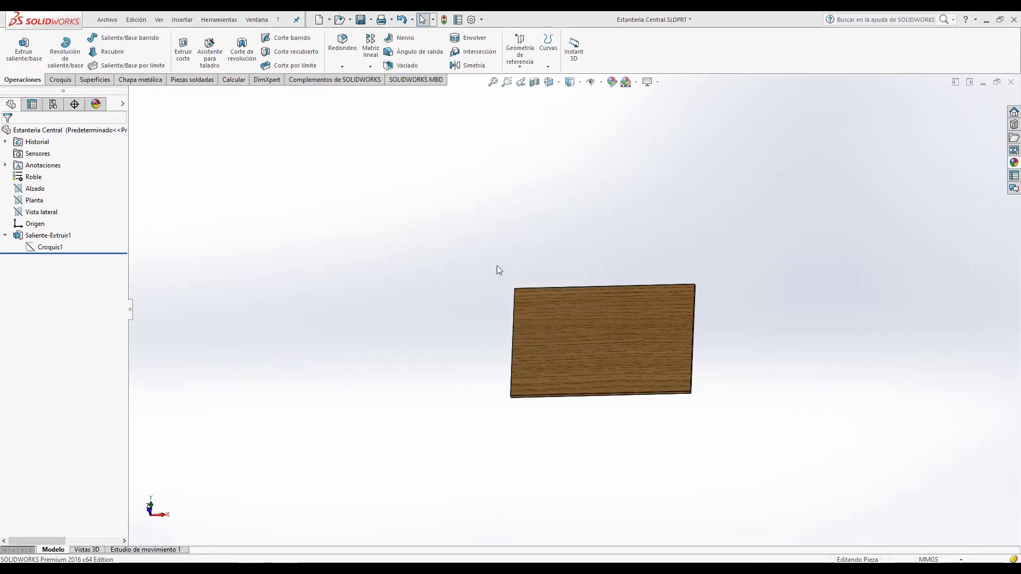
left_click(346, 21)
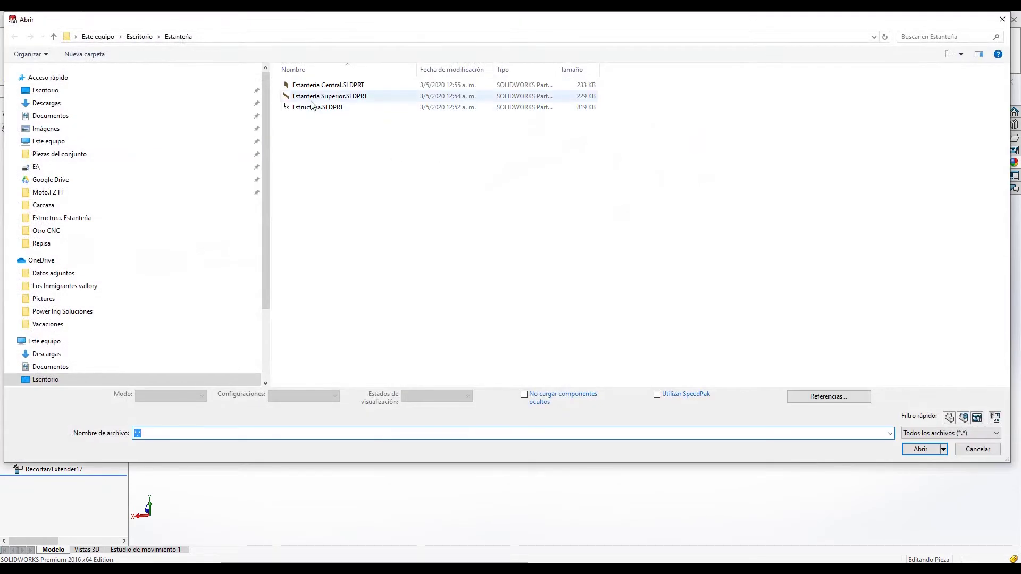
Step: Duplicate Estanteria Central.SLDPRT, rename the copy 'Estanteria LI' and open it
left_click(311, 99)
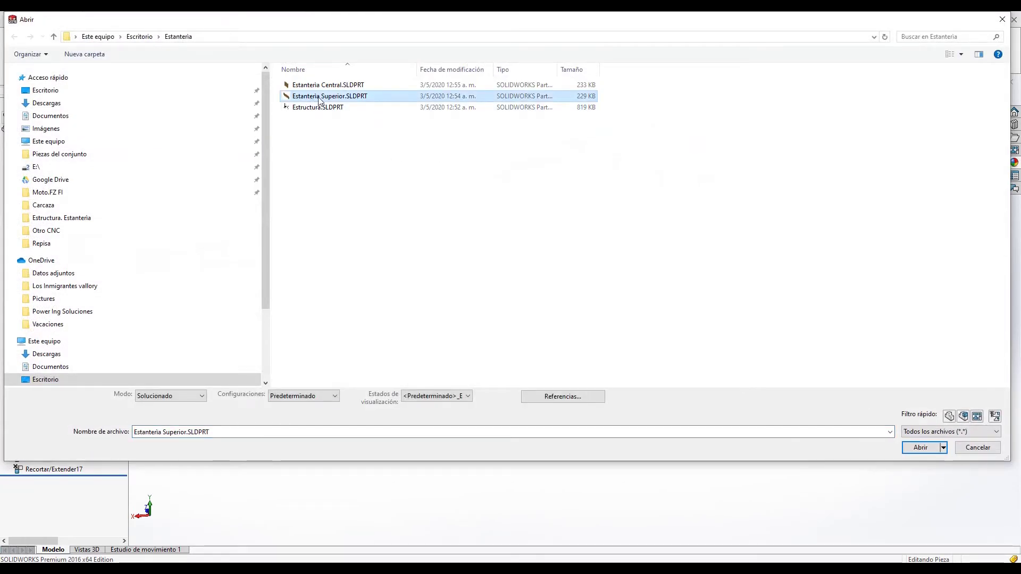
left_click(318, 86)
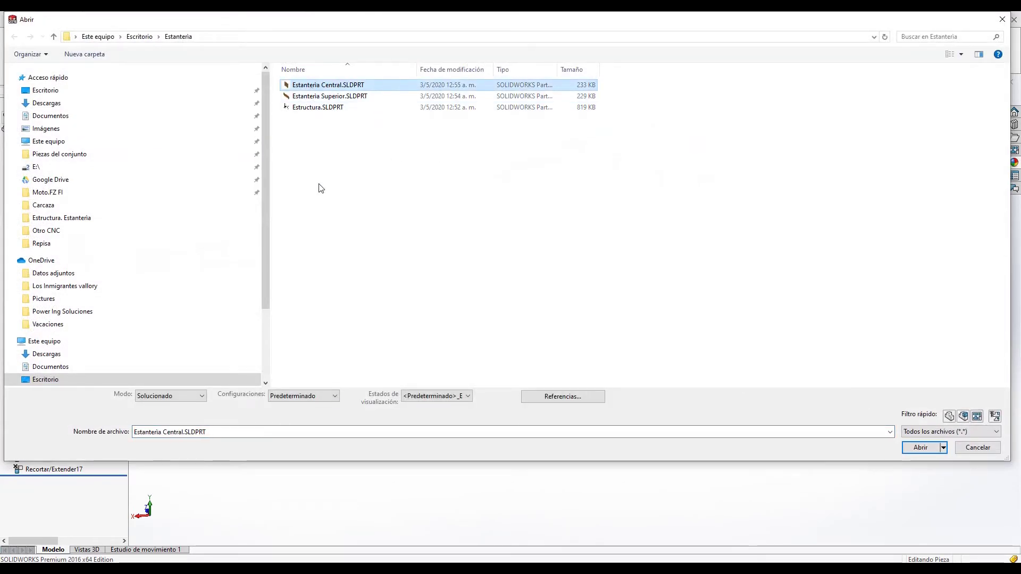
key("ctrl+c")
key("ctrl+v")
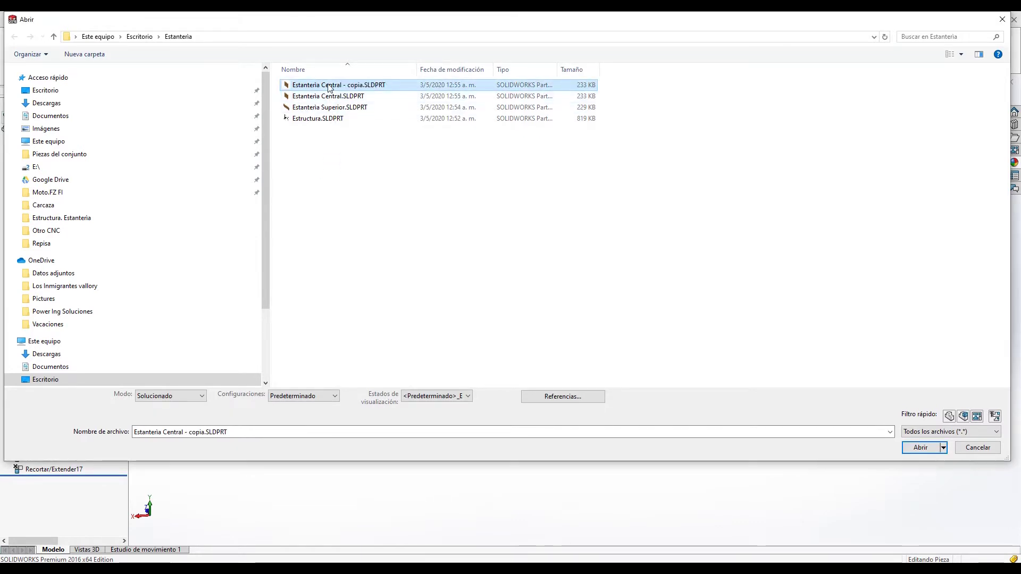
left_click(318, 87)
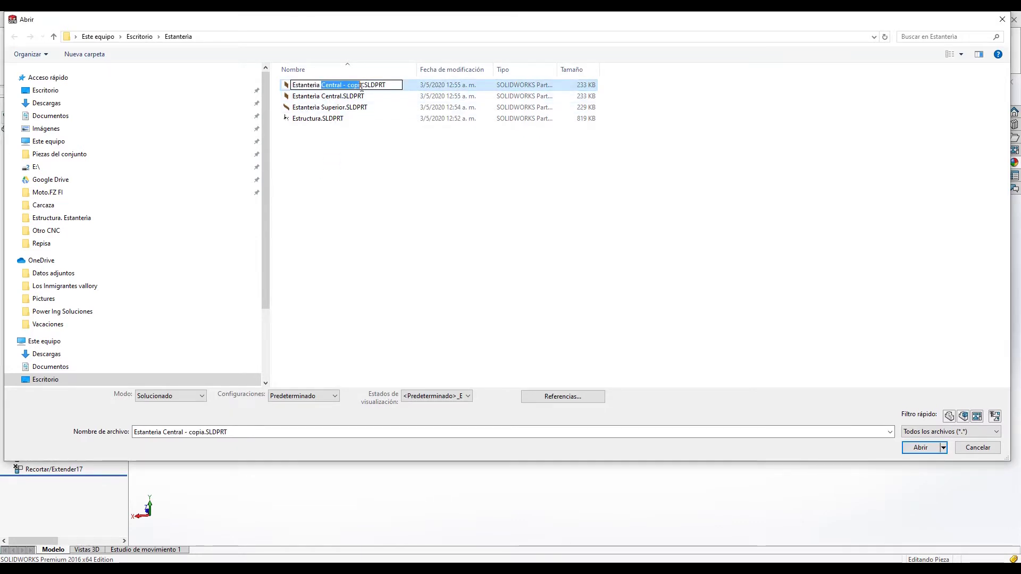
type("LI")
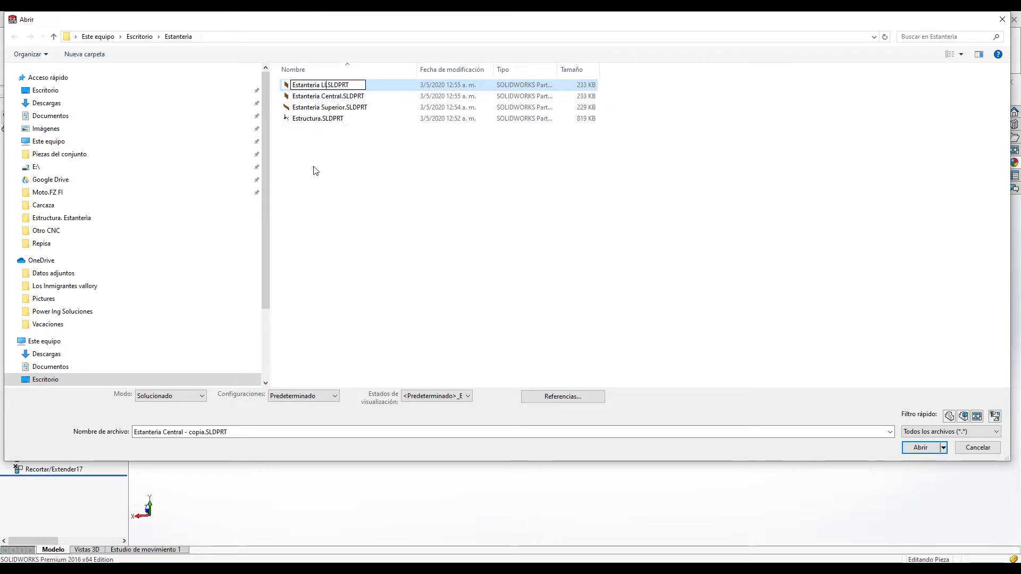
key("Return")
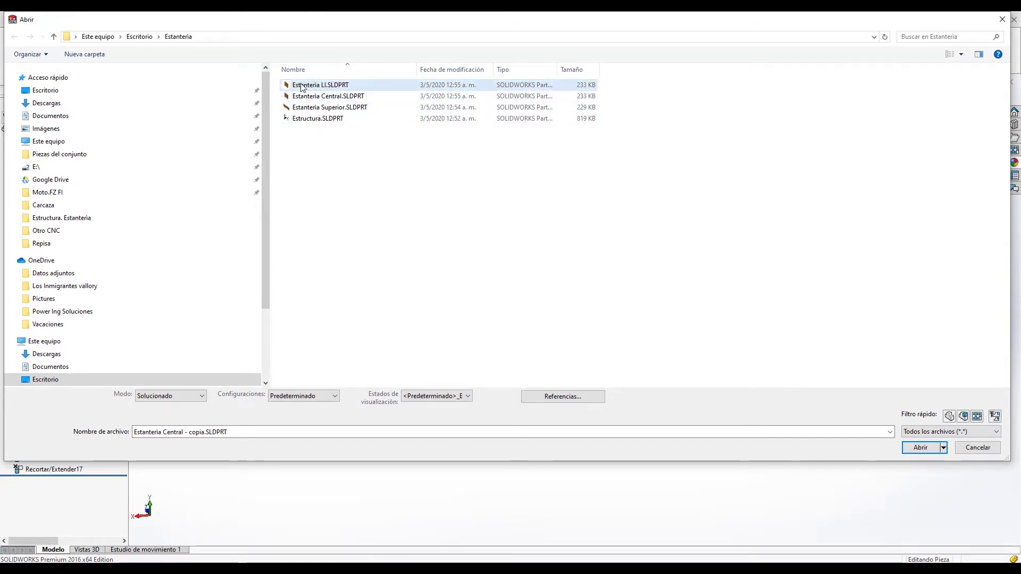
left_click(914, 448)
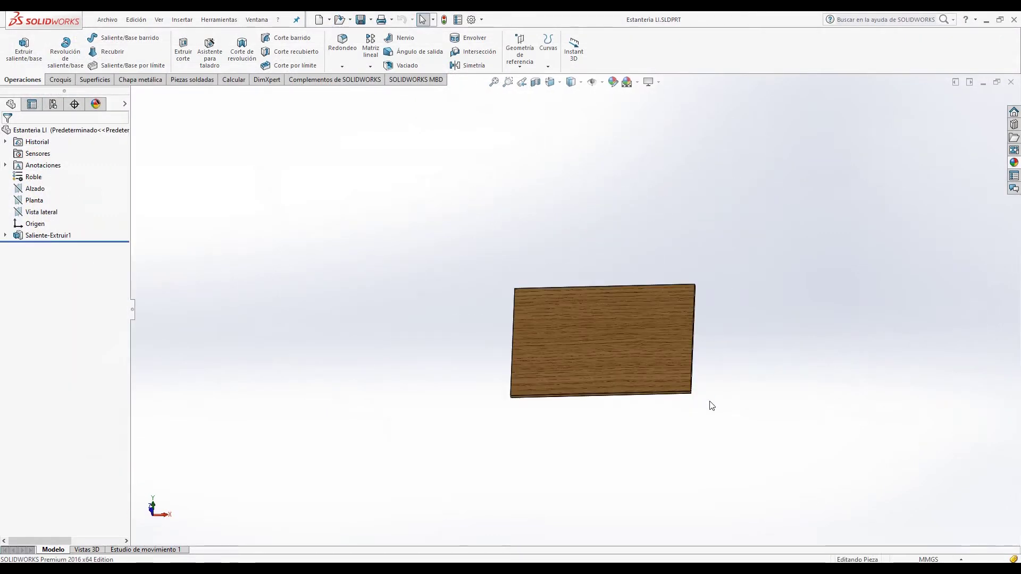
Step: Edit Croquis1 and change the board's 600 width dimension to 500
left_click(5, 236)
left_click(50, 247)
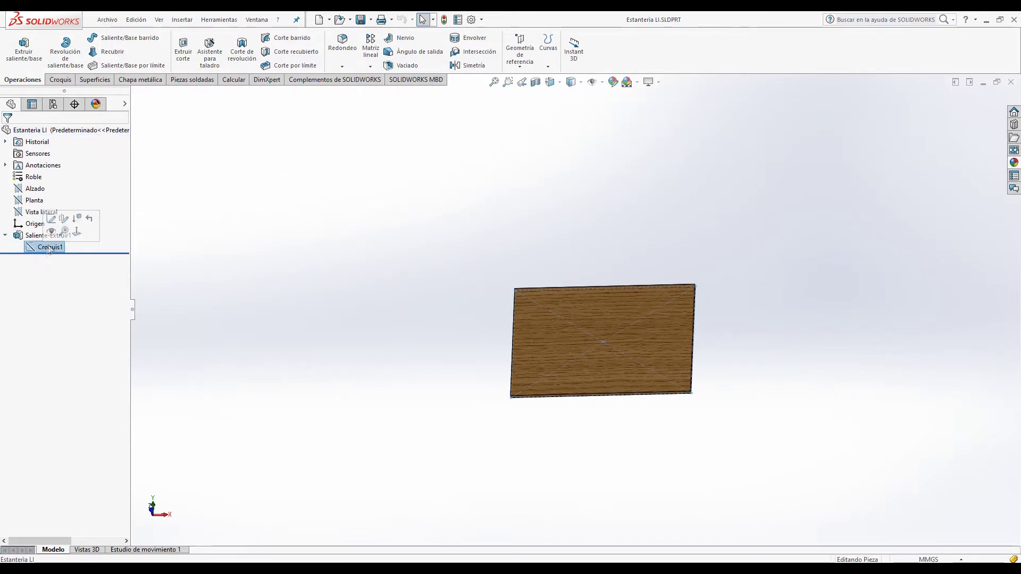
left_click(56, 222)
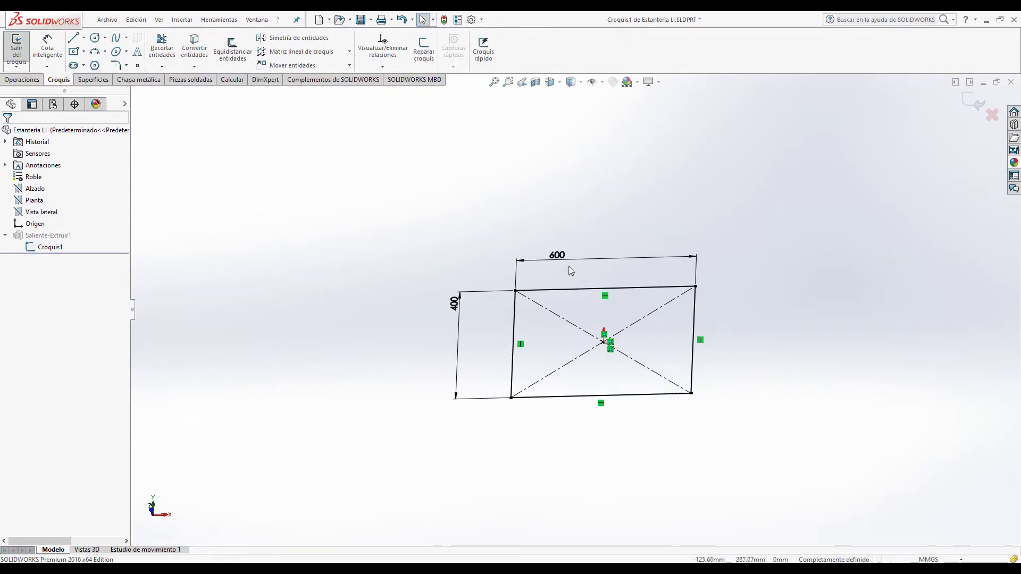
double_click(565, 258)
type("500")
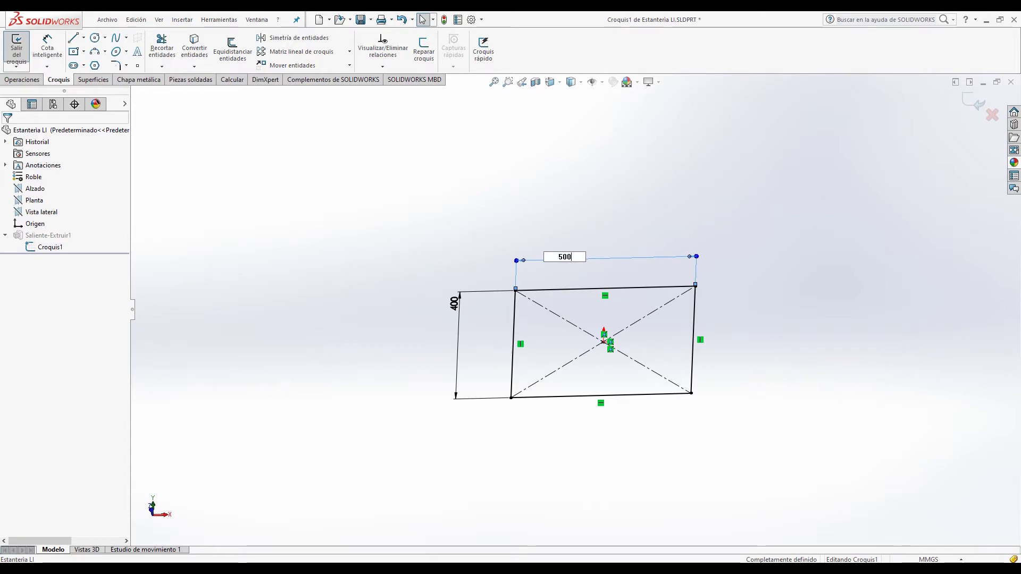
key("Return")
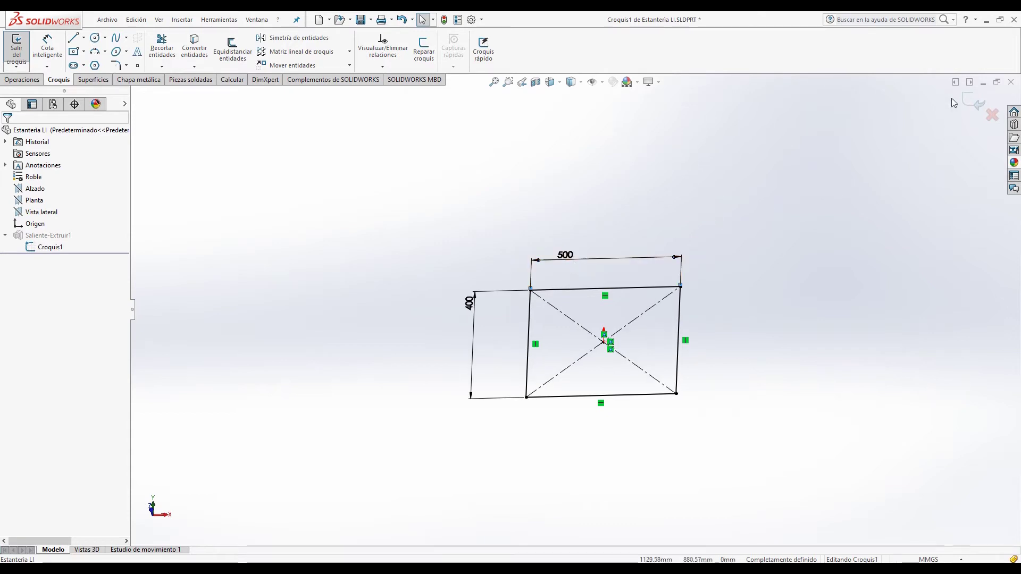
left_click(974, 99)
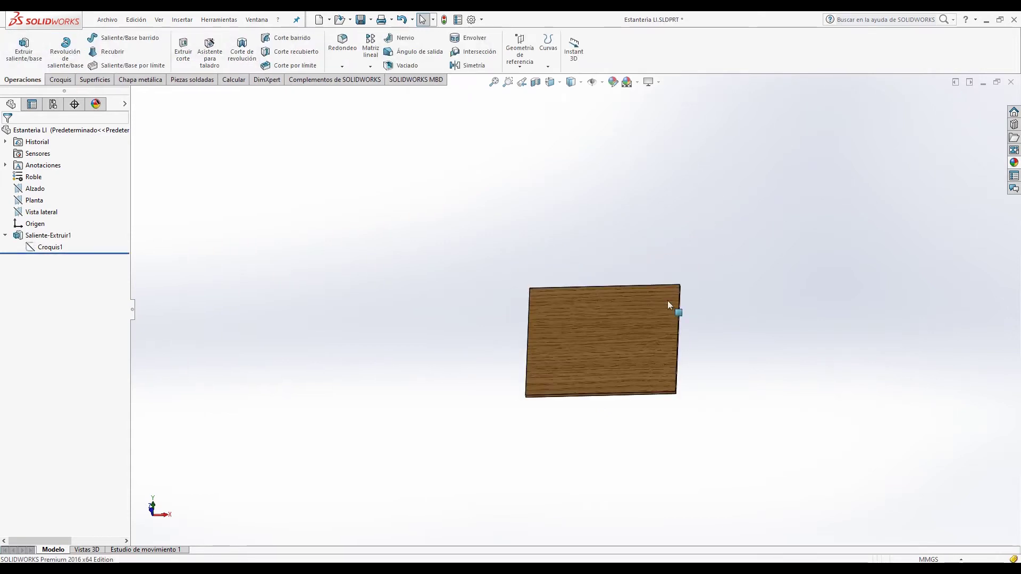
Step: View the board from the front and compare it with the reference photo
left_click(559, 338)
left_click(641, 305)
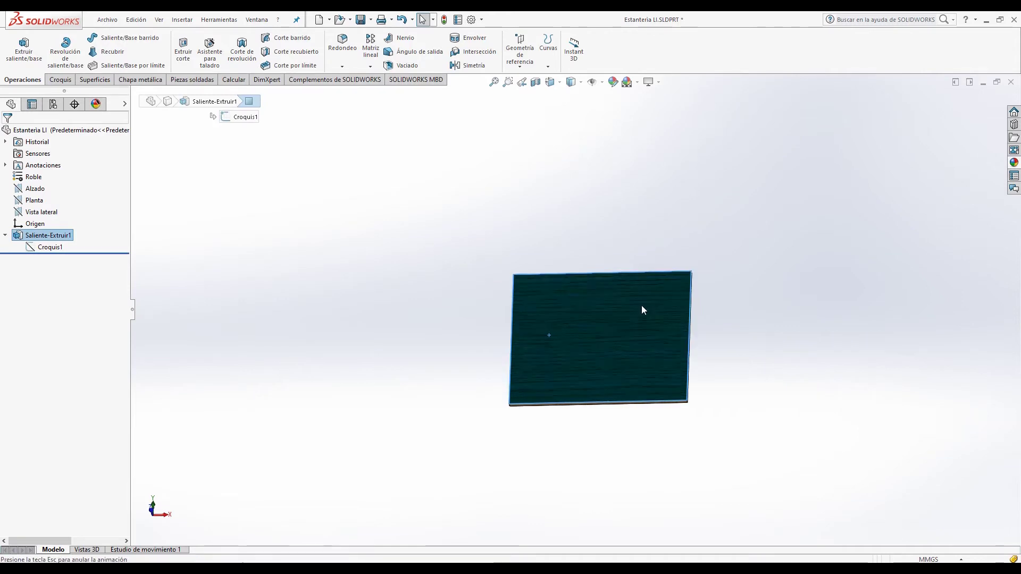
left_click(921, 352)
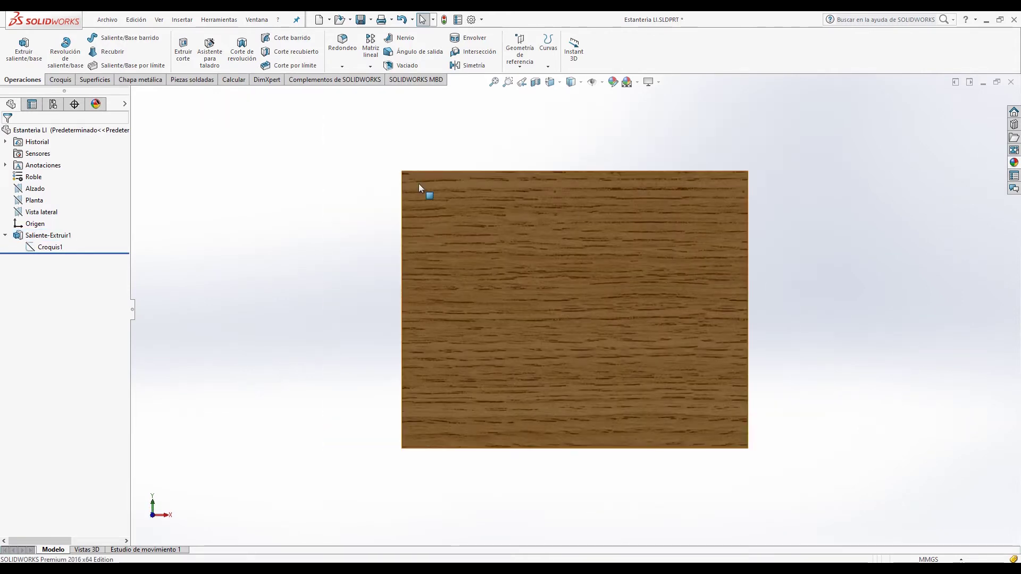
left_click(258, 562)
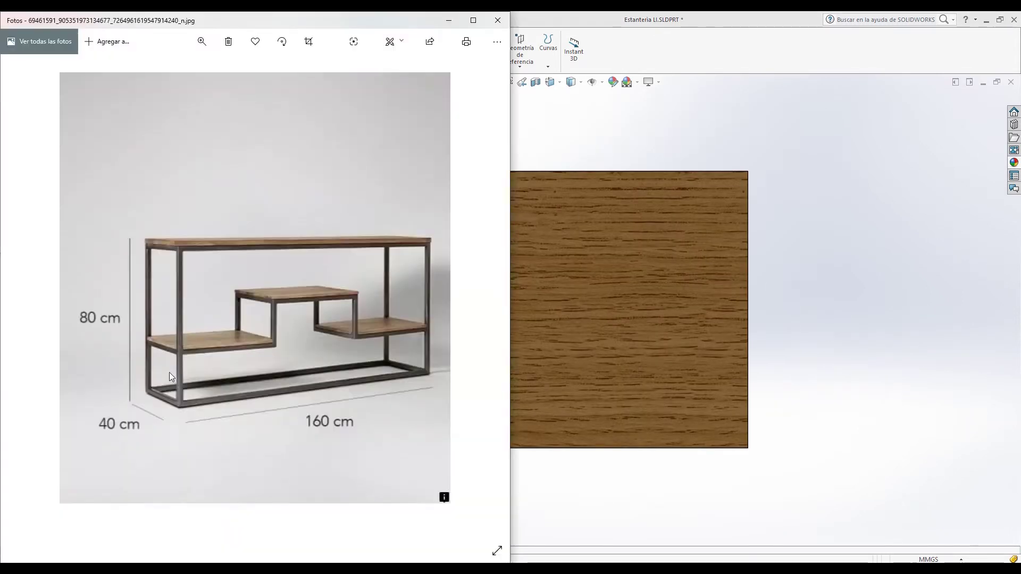
left_click(784, 276)
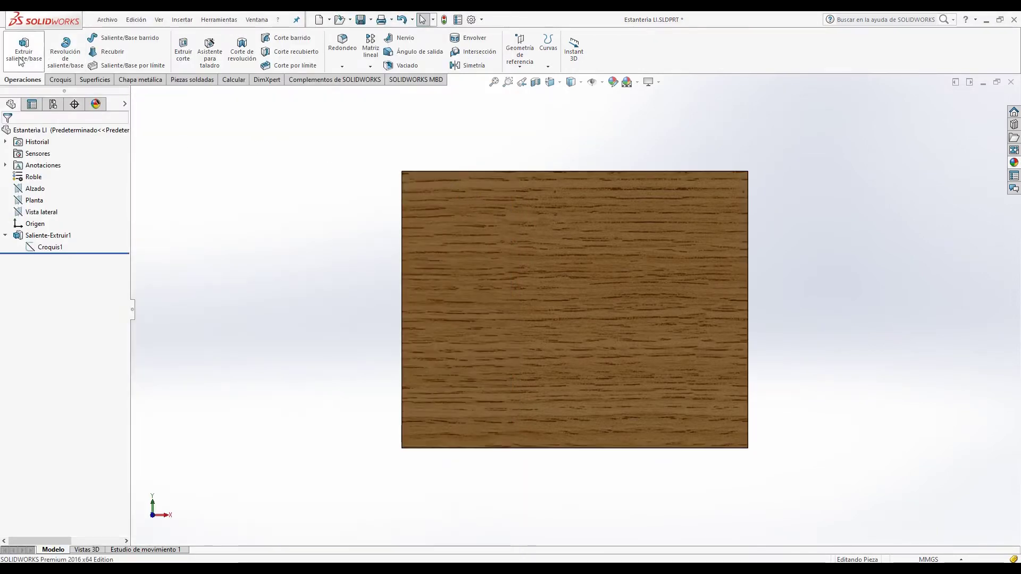
Step: Start a sketch on the board's front face with a centre rectangle at its top-left corner
left_click(60, 80)
left_click(17, 47)
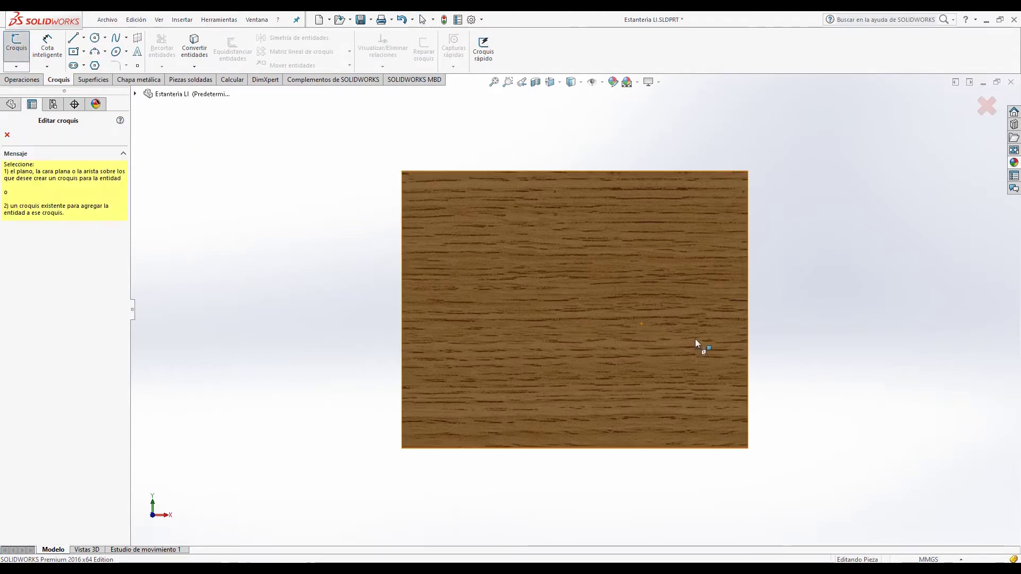
left_click(587, 298)
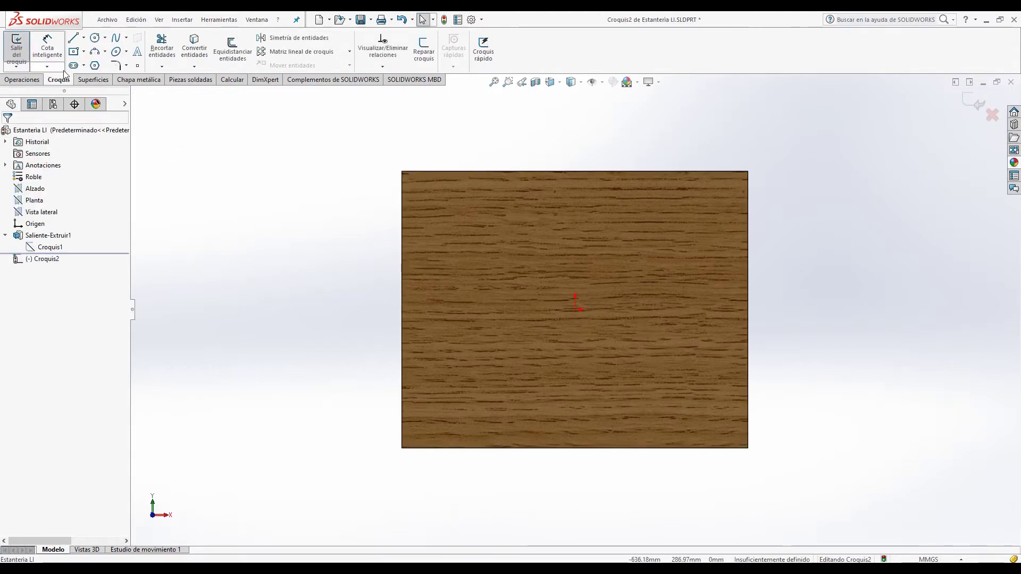
left_click(74, 52)
left_click(402, 172)
left_click(426, 194)
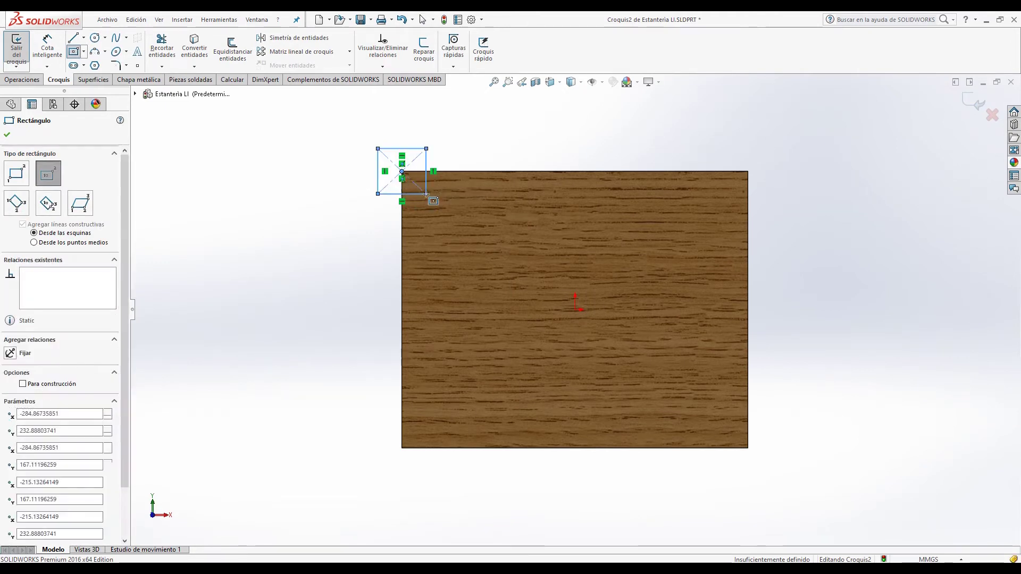
Step: Dimension the square 40 mm wide and 40 mm tall, then exit the sketch
left_click(47, 46)
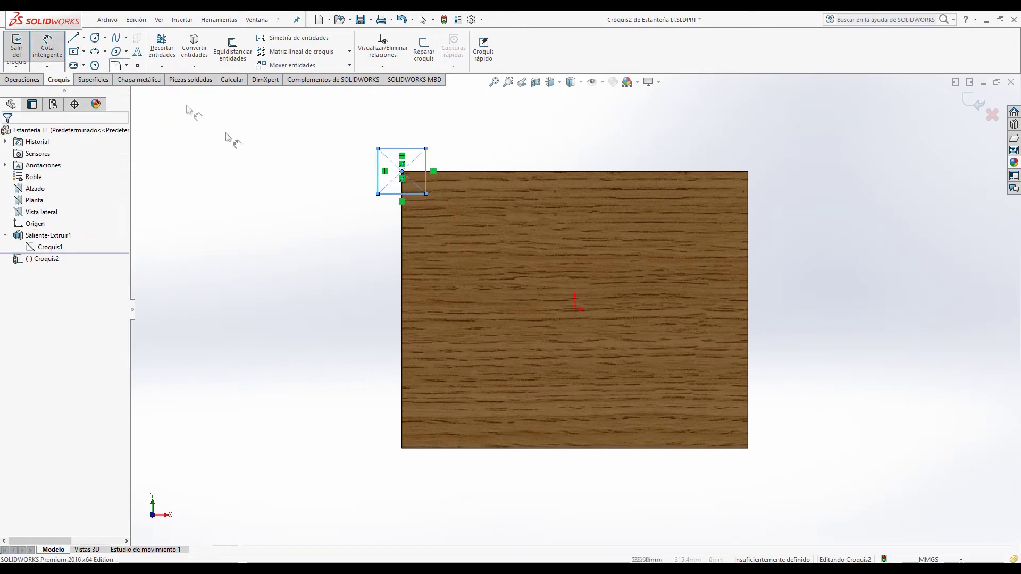
left_click(387, 194)
left_click(391, 215)
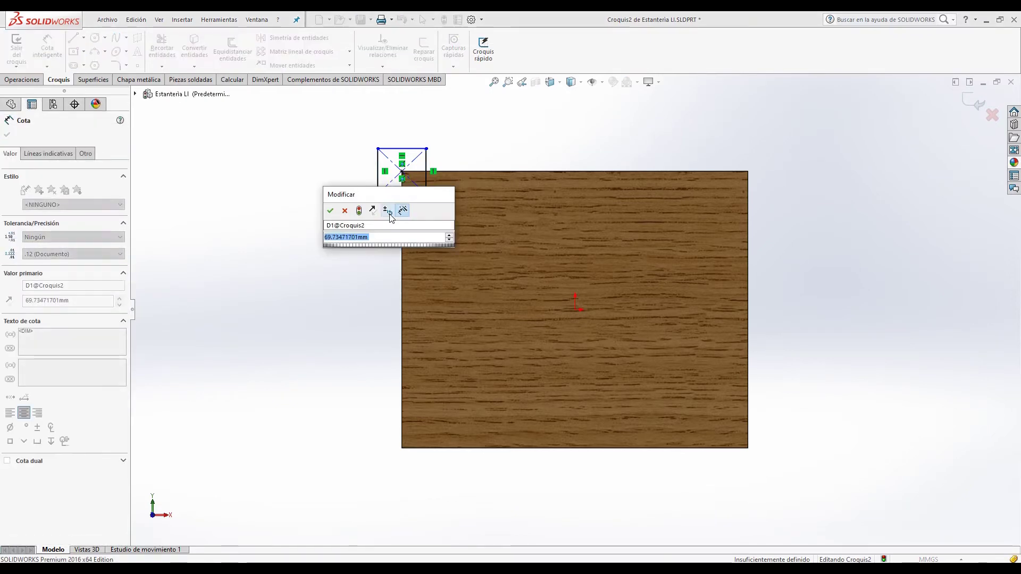
type("40")
key("Return")
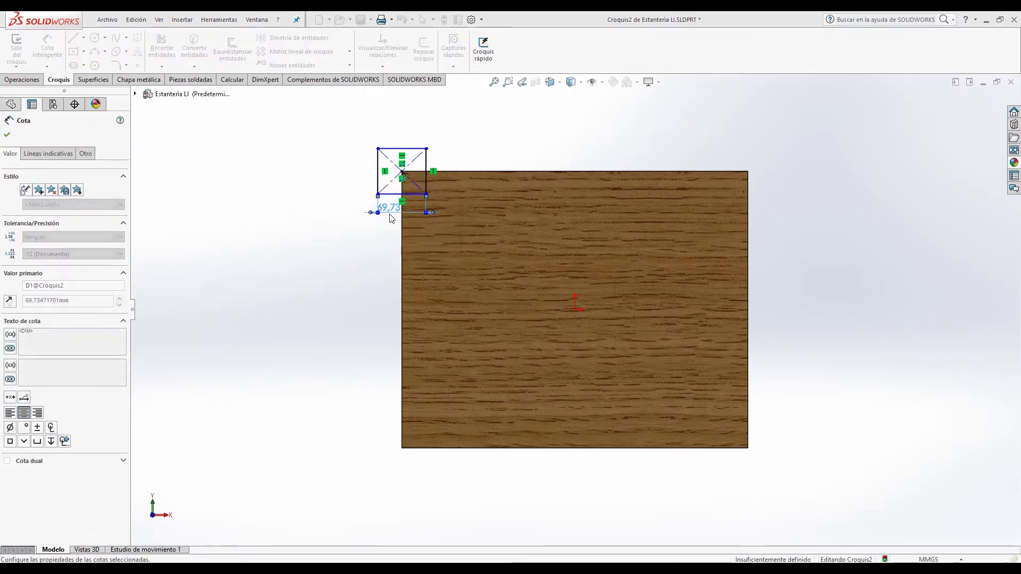
scroll(418, 184, "down", 2)
left_click(415, 186)
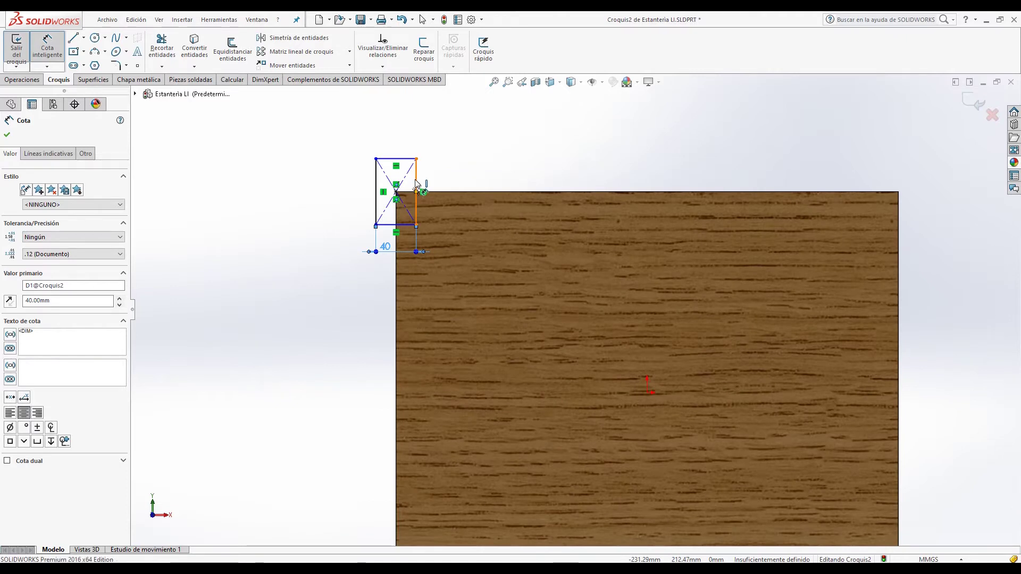
left_click(451, 184)
type("40")
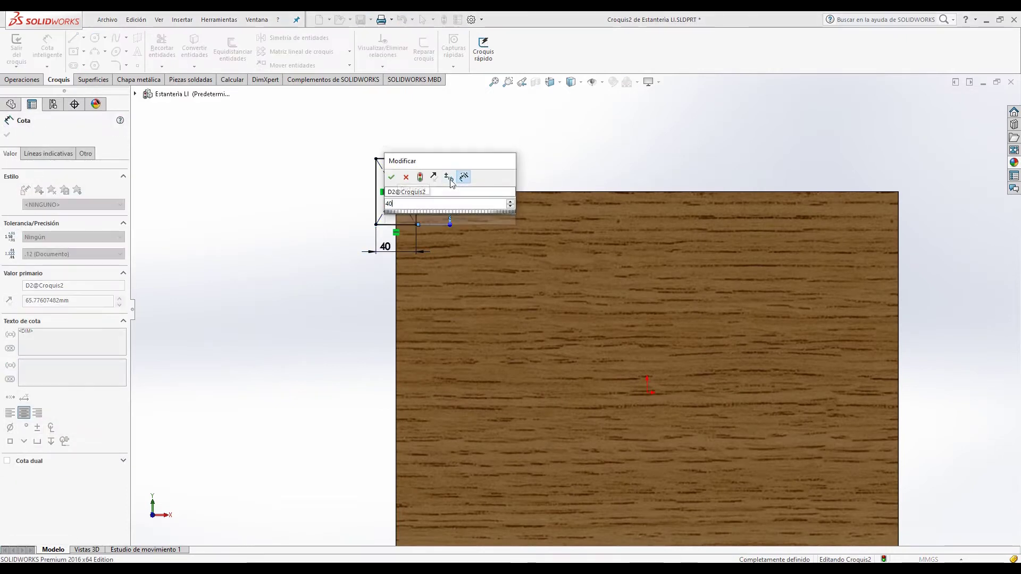
key("Return")
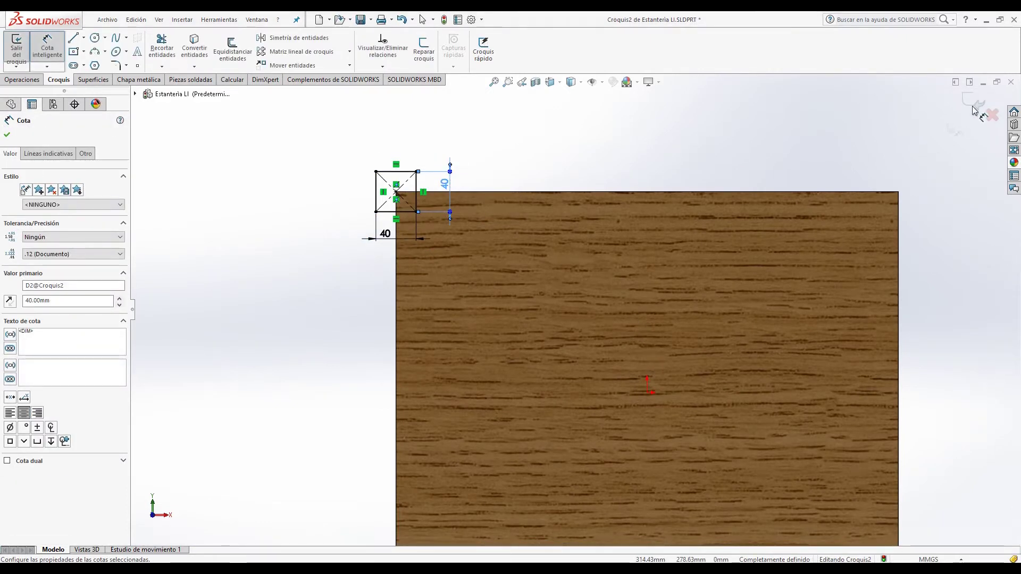
left_click(978, 106)
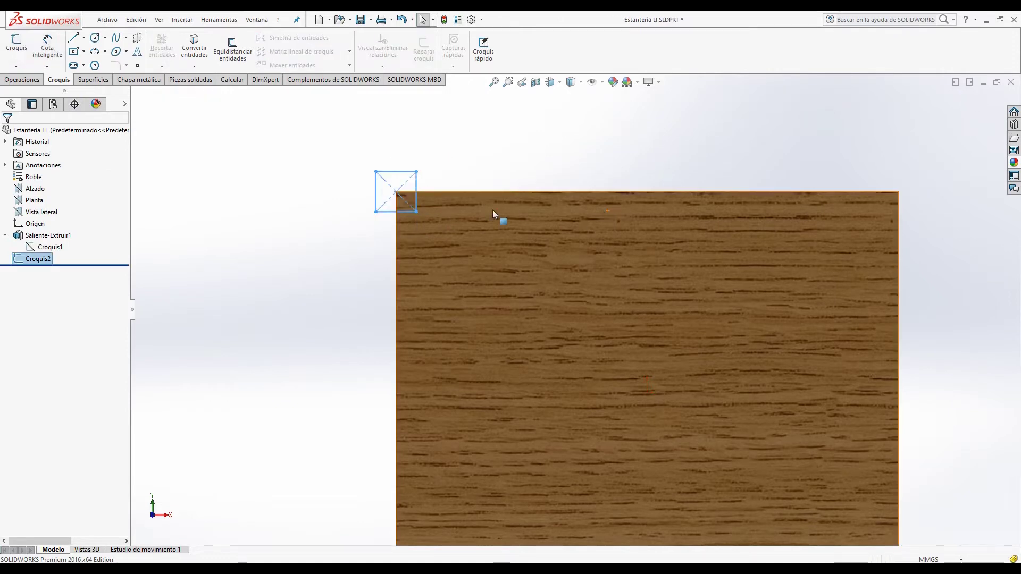
scroll(501, 219, "up", 1)
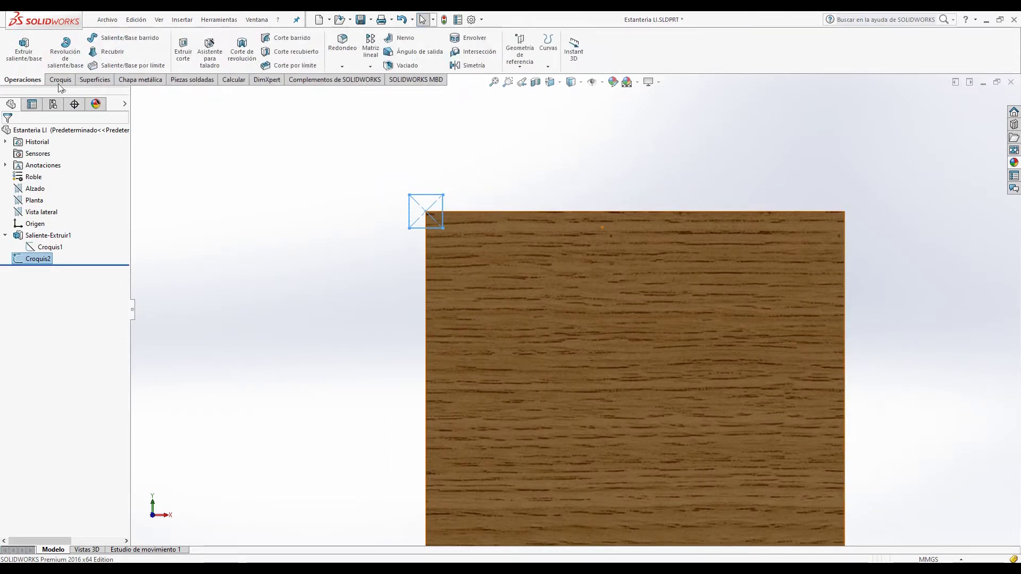
Step: Cut the 40 mm square through the whole board with a Por todo extruded cut
left_click(183, 51)
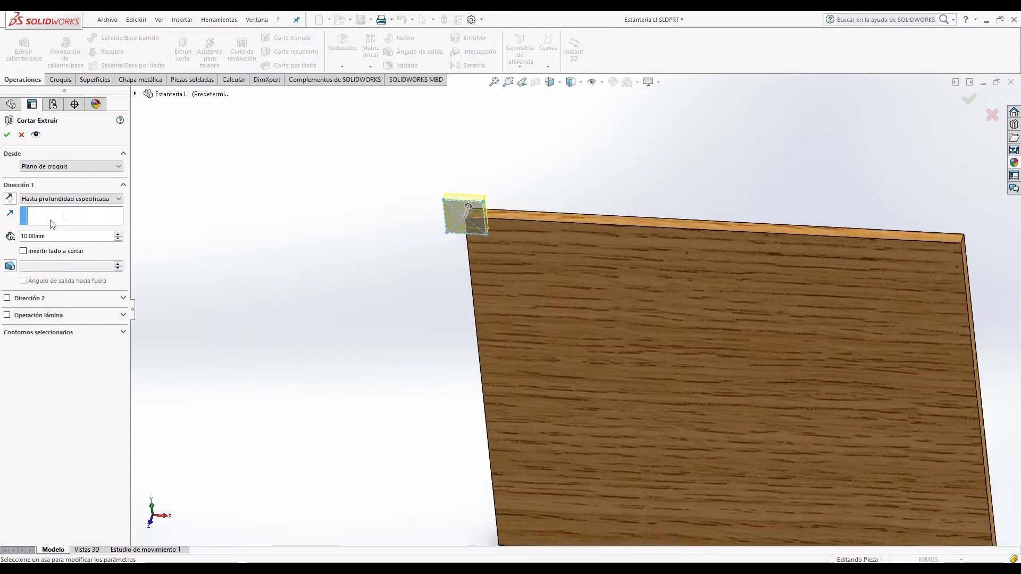
left_click(66, 199)
left_click(53, 209)
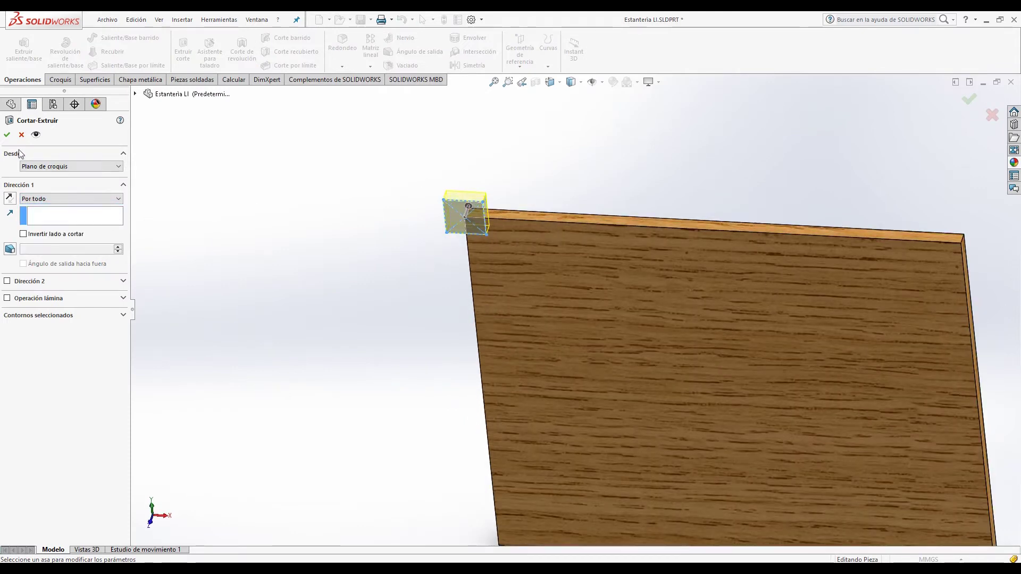
left_click(7, 135)
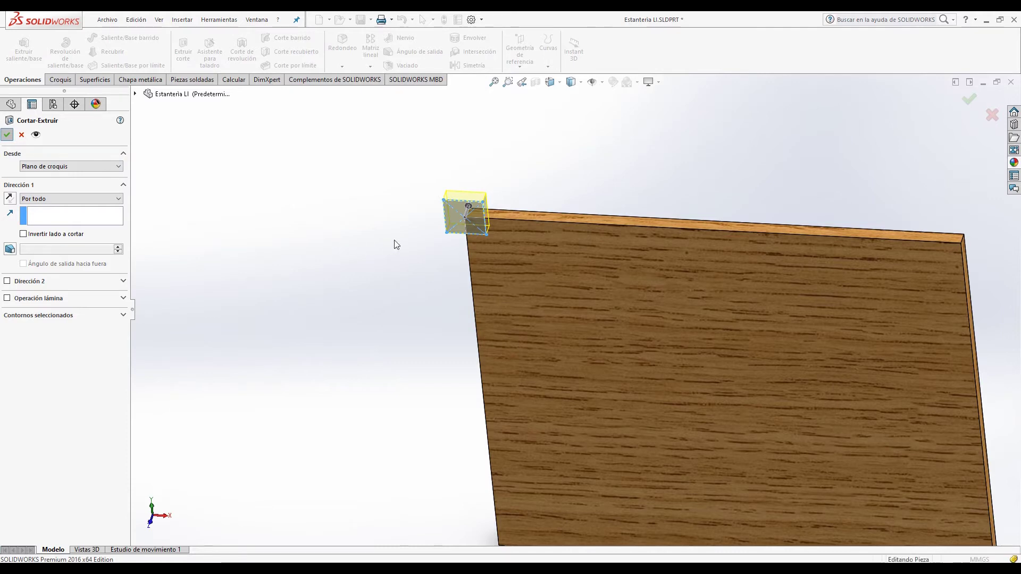
Step: Orbit the board to an angled view and select the Planta plane
scroll(554, 313, "up", 3)
mouse_move(554, 314)
middle_mouse_down()
mouse_move(759, 319)
mouse_move(743, 308)
middle_mouse_up()
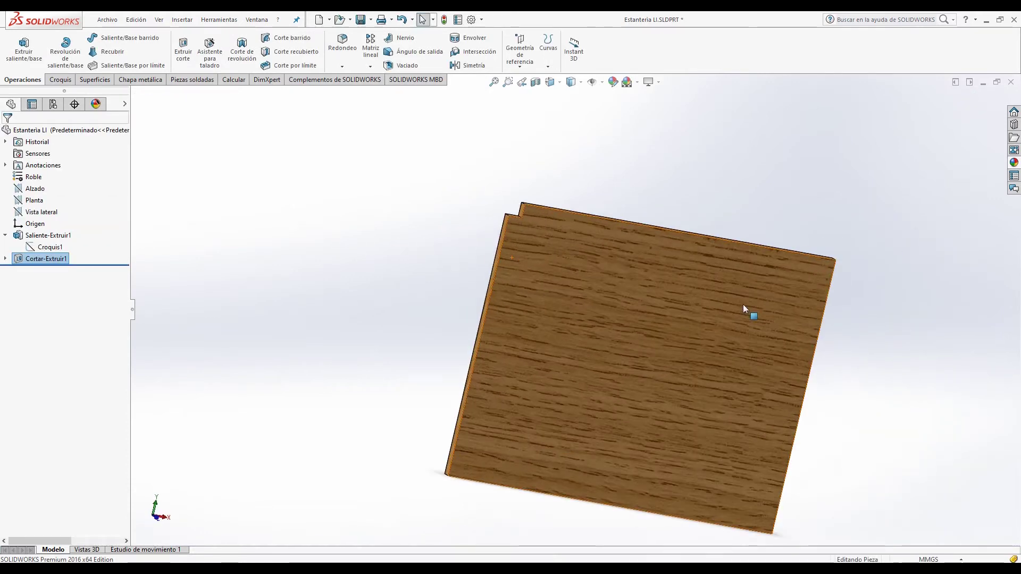
left_click(33, 201)
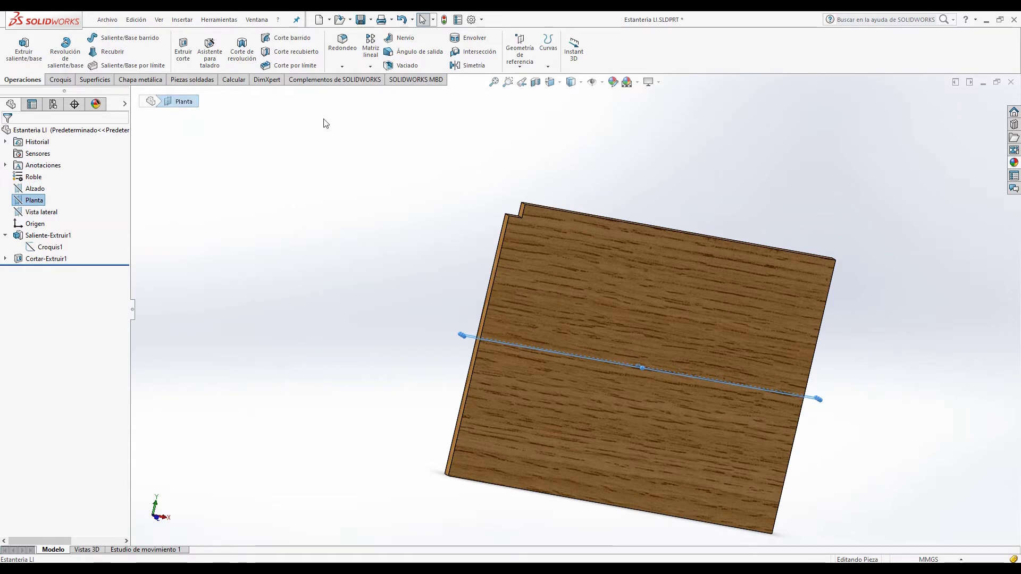
Step: Mirror Cortar-Extruir1 across Planta, then close the board part with Guardar todo
left_click(473, 65)
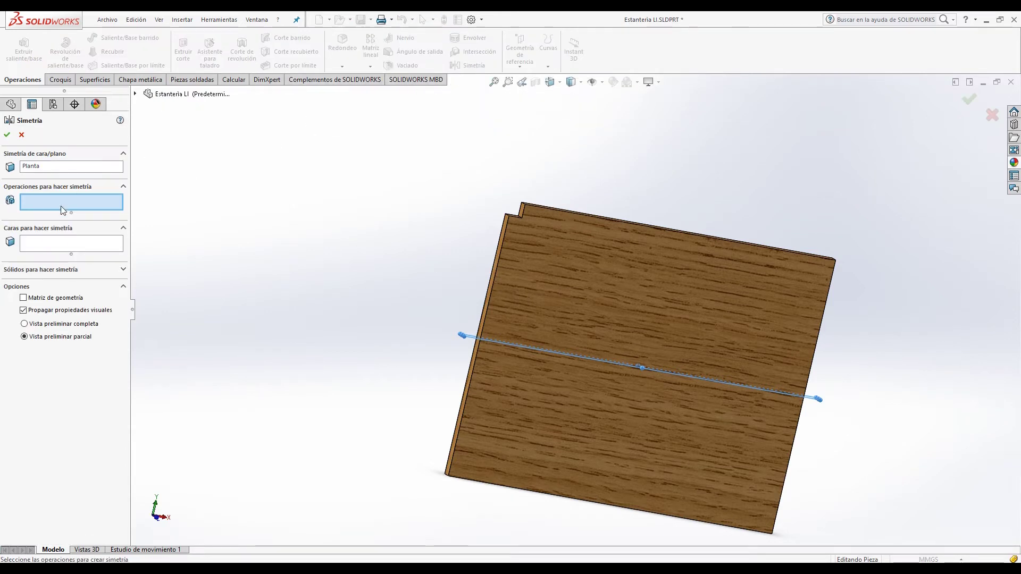
left_click(135, 94)
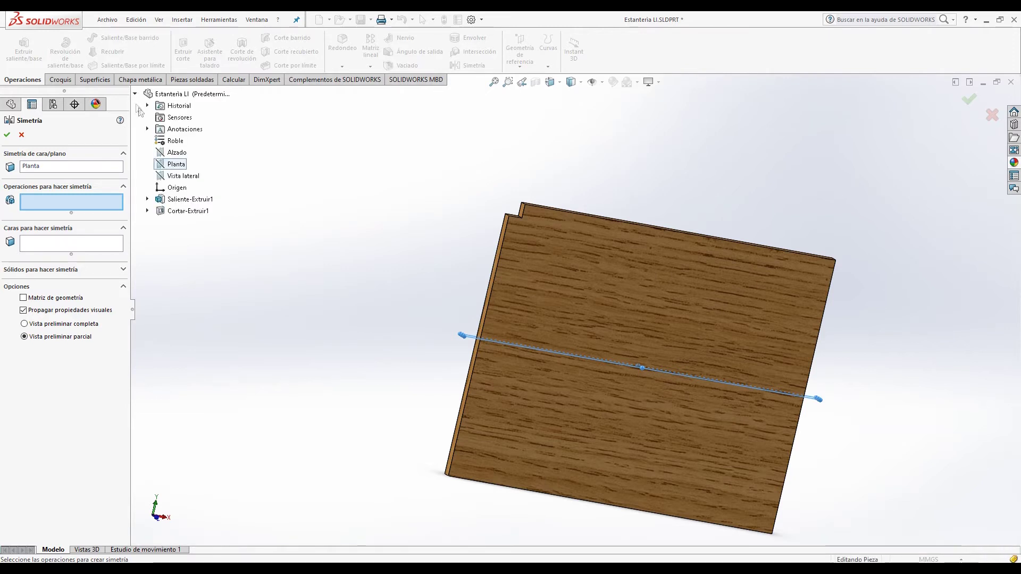
left_click(177, 212)
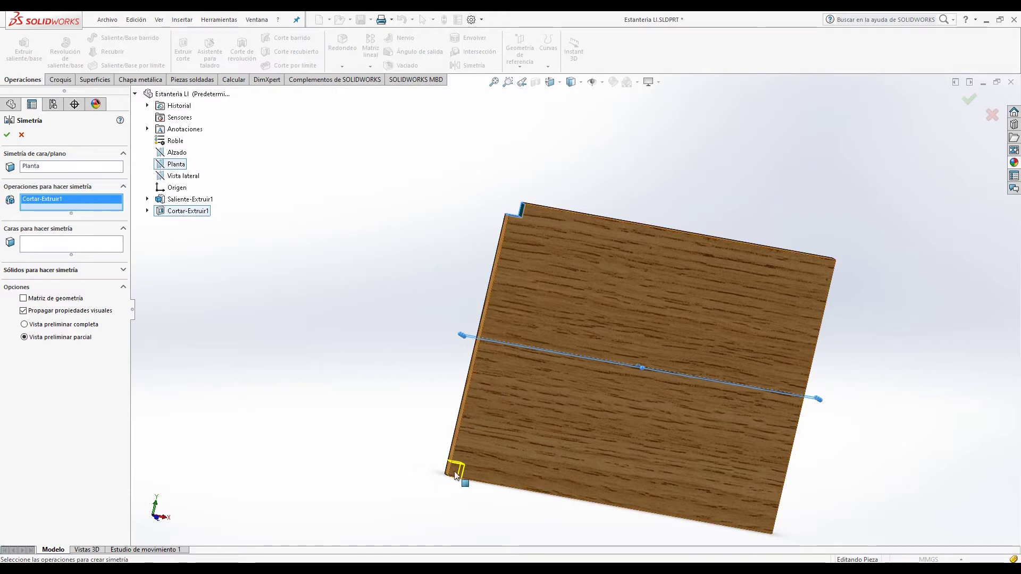
left_click(7, 135)
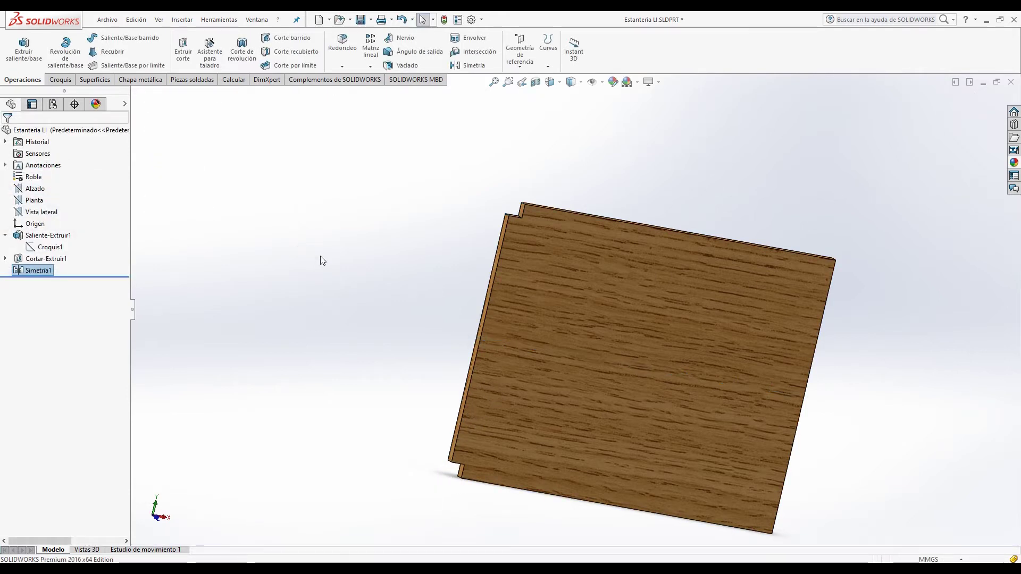
left_click(1011, 82)
left_click(482, 274)
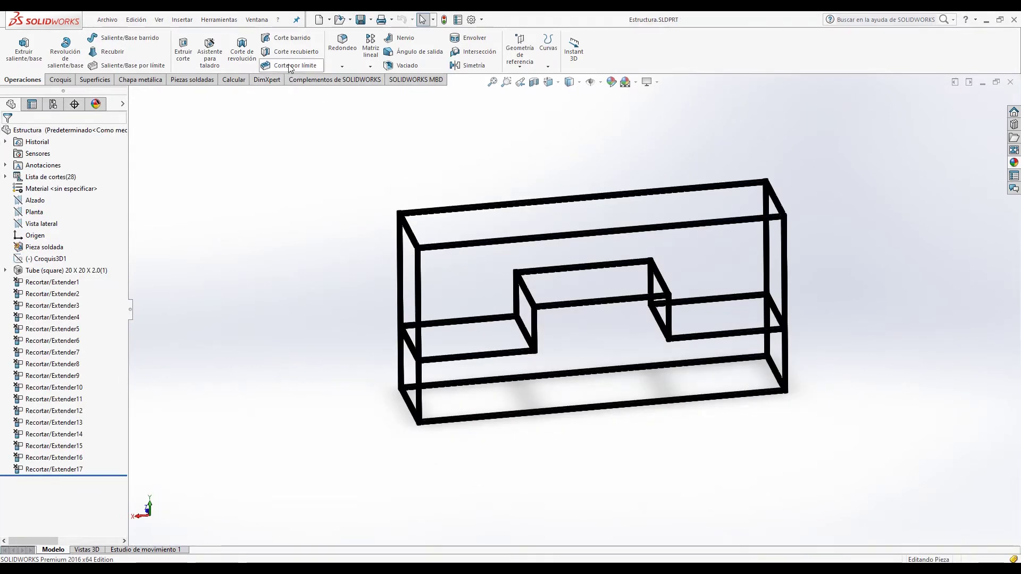
Step: Copy Estanteria LI.SLDPRT in the Open dialog, rename the copy Estanteria LD, then minimise Estructura
left_click(339, 20)
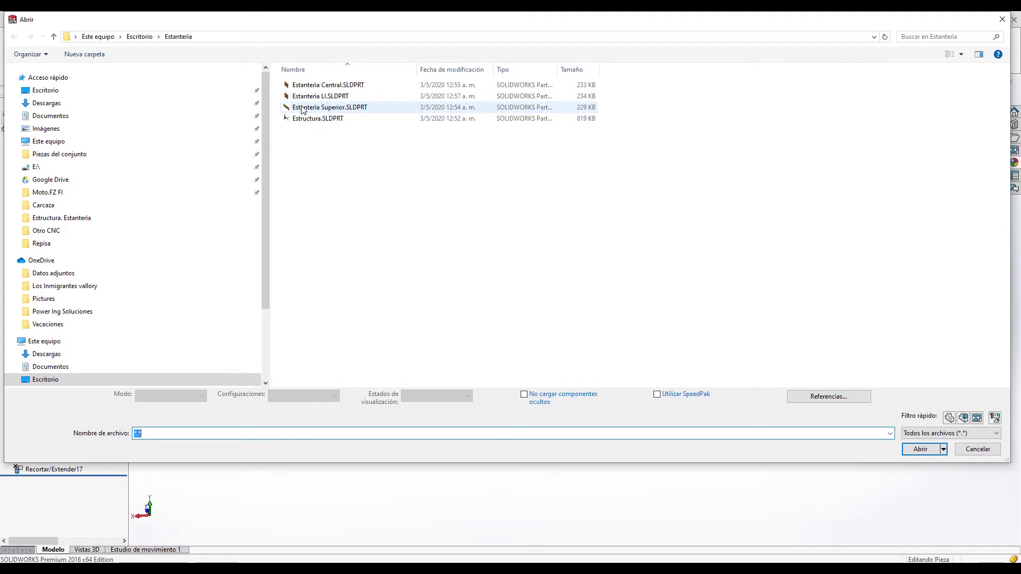
left_click(302, 99)
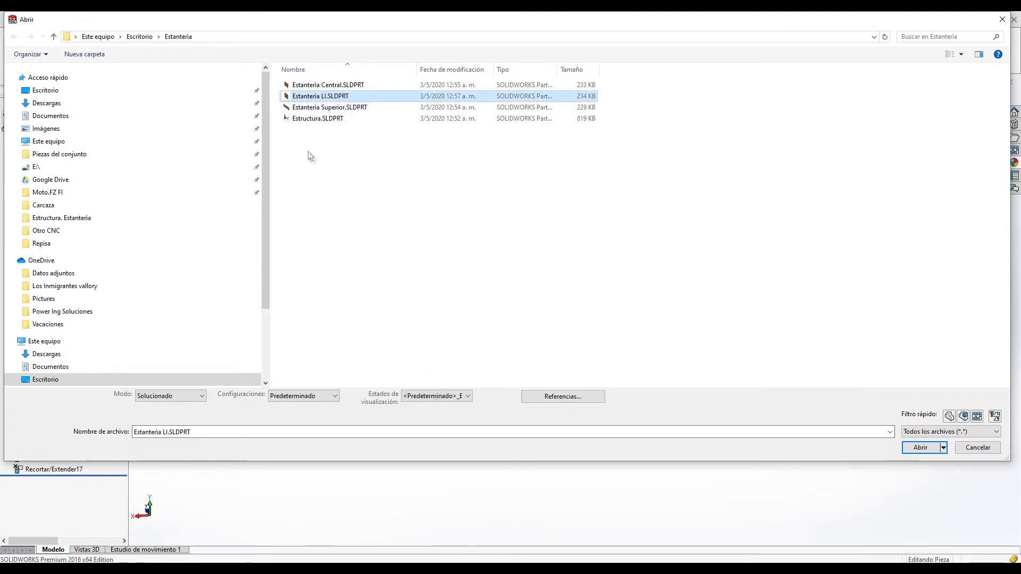
key("ctrl+v")
left_click(323, 96)
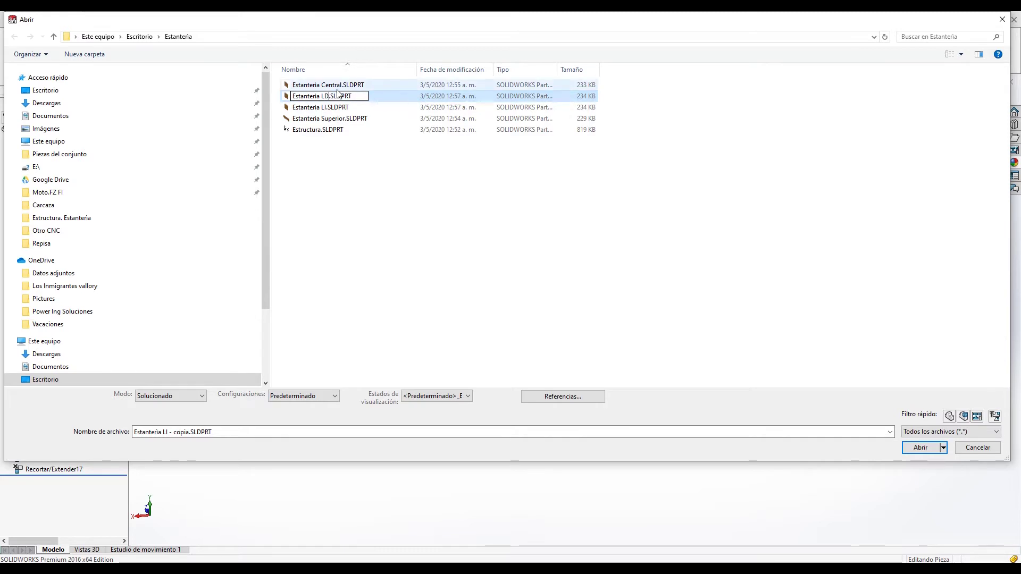
key("Return")
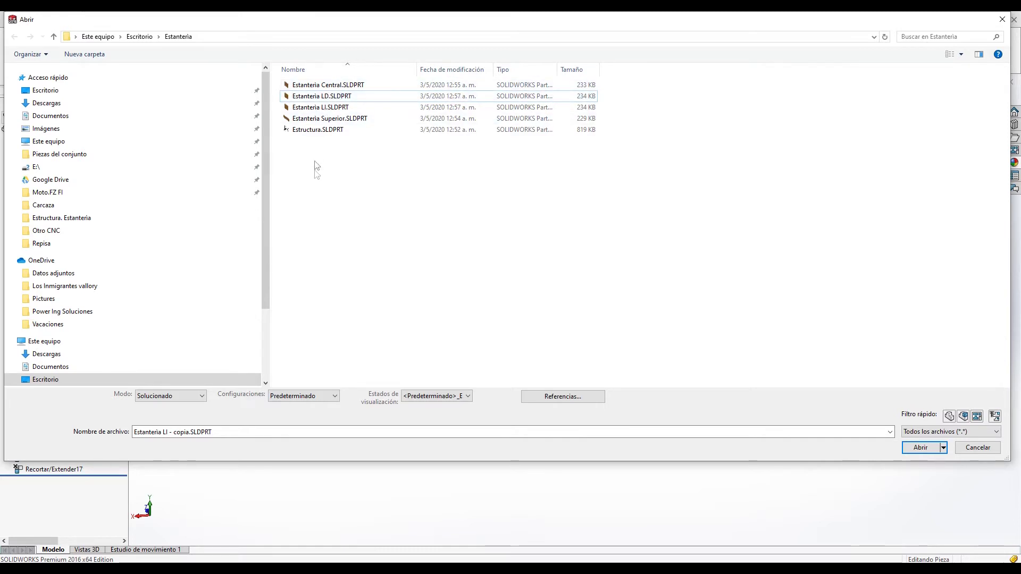
left_click(960, 451)
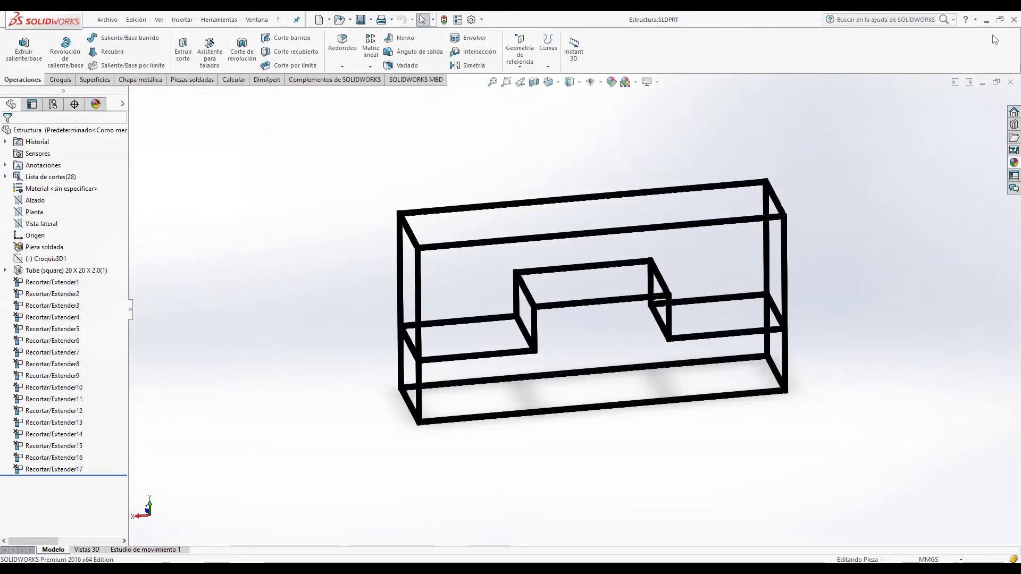
left_click(986, 84)
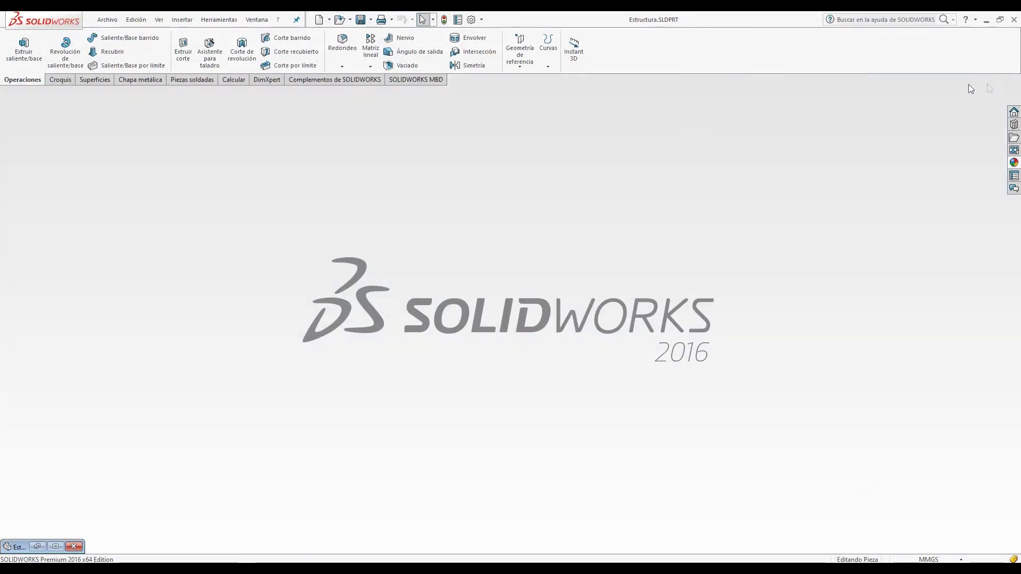
left_click(109, 18)
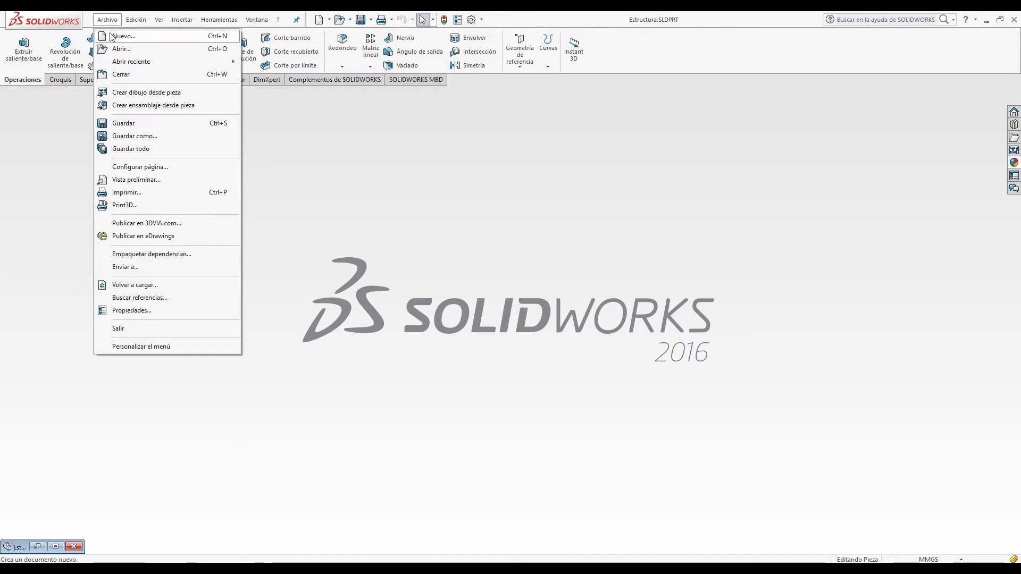
Step: Create a new assembly document
left_click(111, 37)
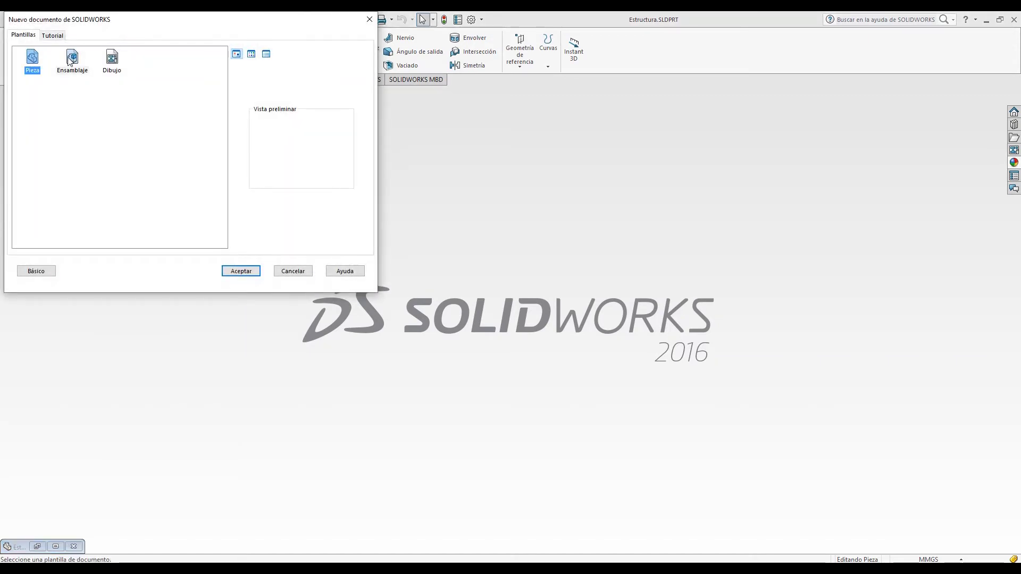
left_click(70, 62)
left_click(254, 272)
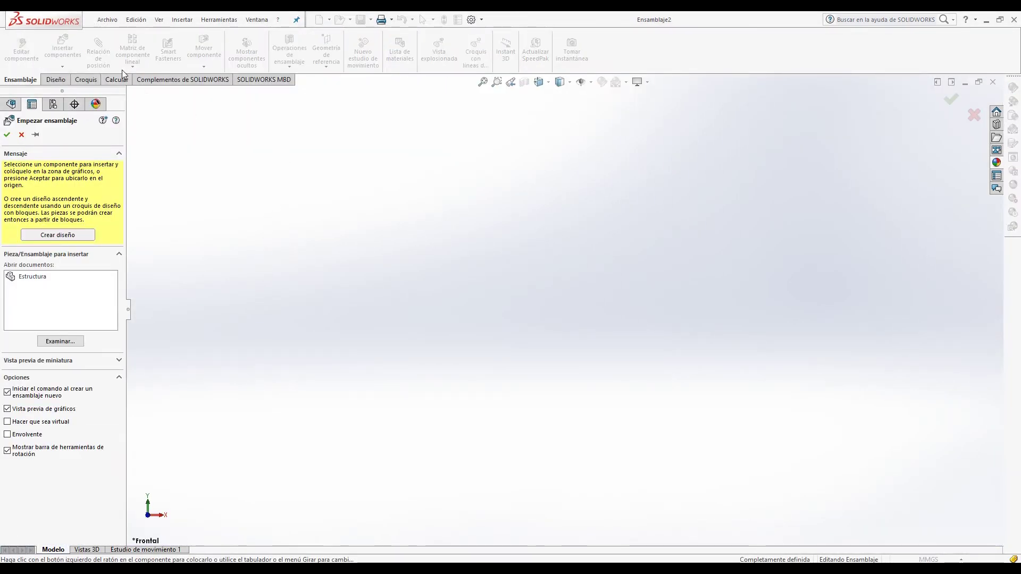
Step: Insert Estructura.SLDPRT as the assembly's first, fixed component
left_click(76, 342)
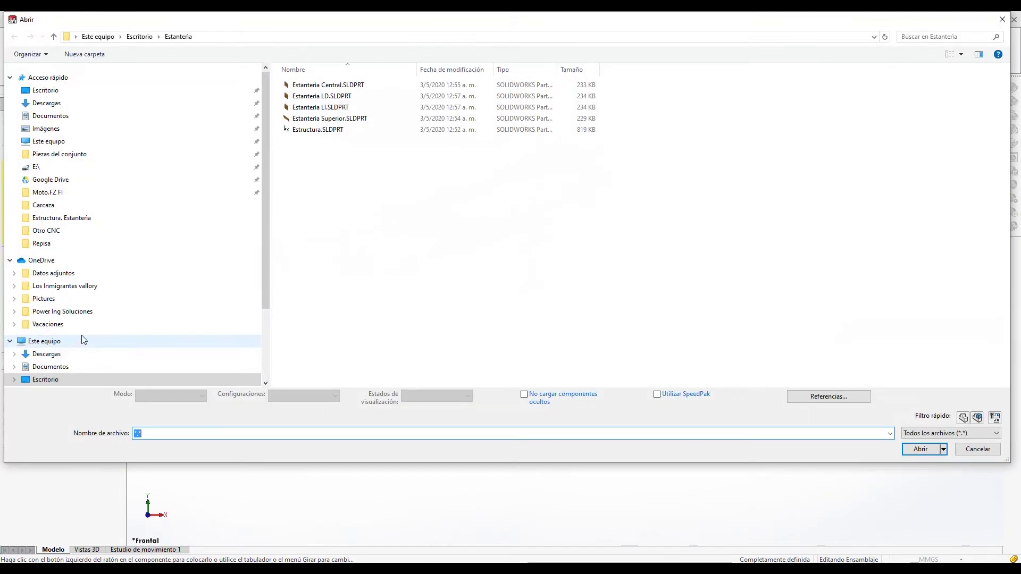
left_click(308, 132)
left_click(919, 447)
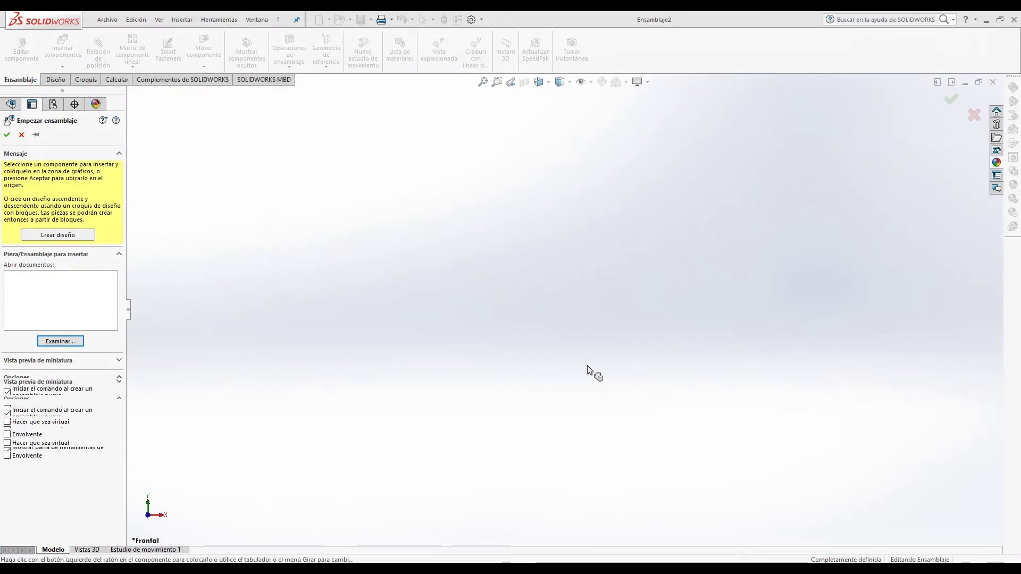
left_click(545, 298)
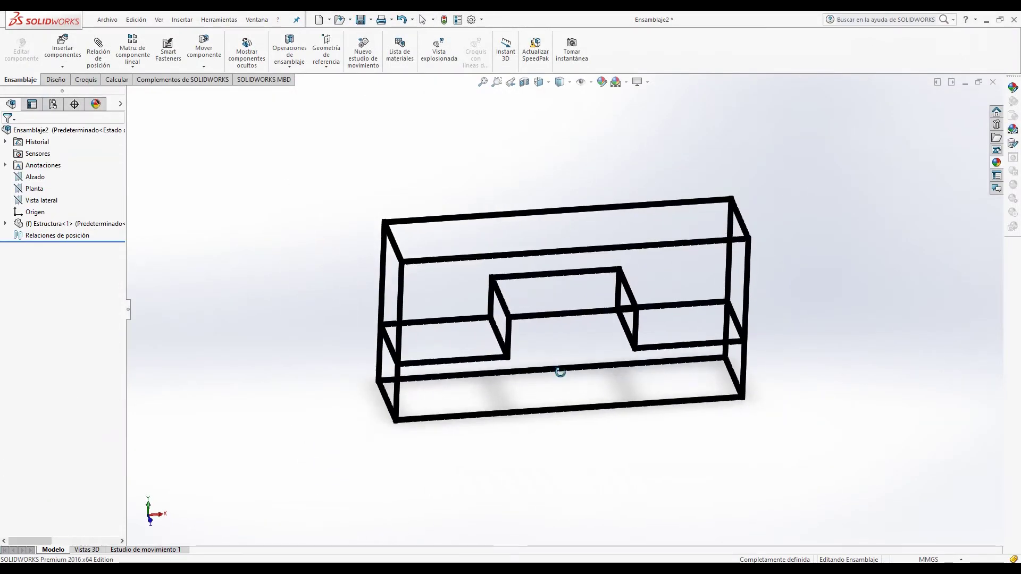
scroll(566, 228, "up", 2)
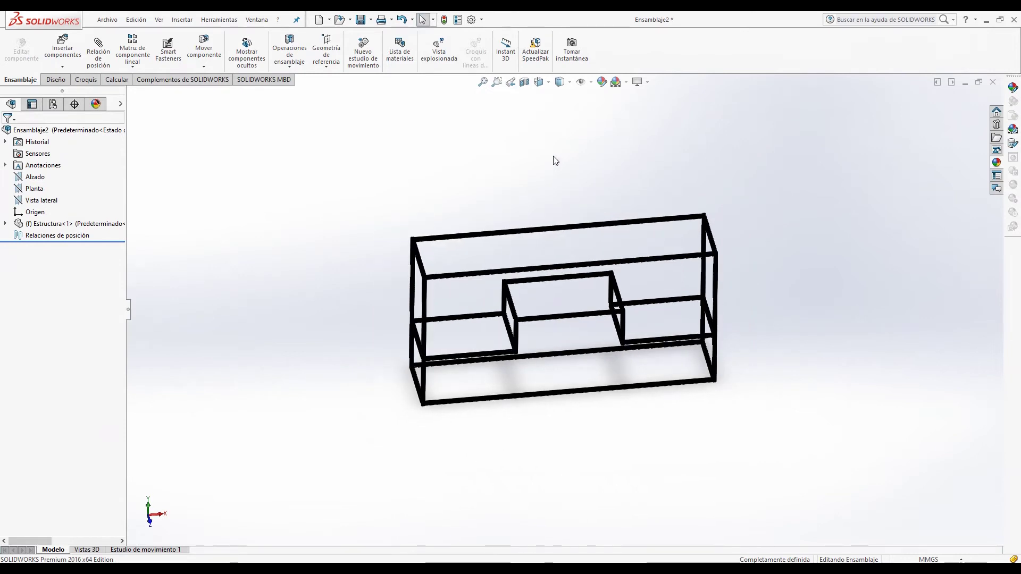
left_click(63, 46)
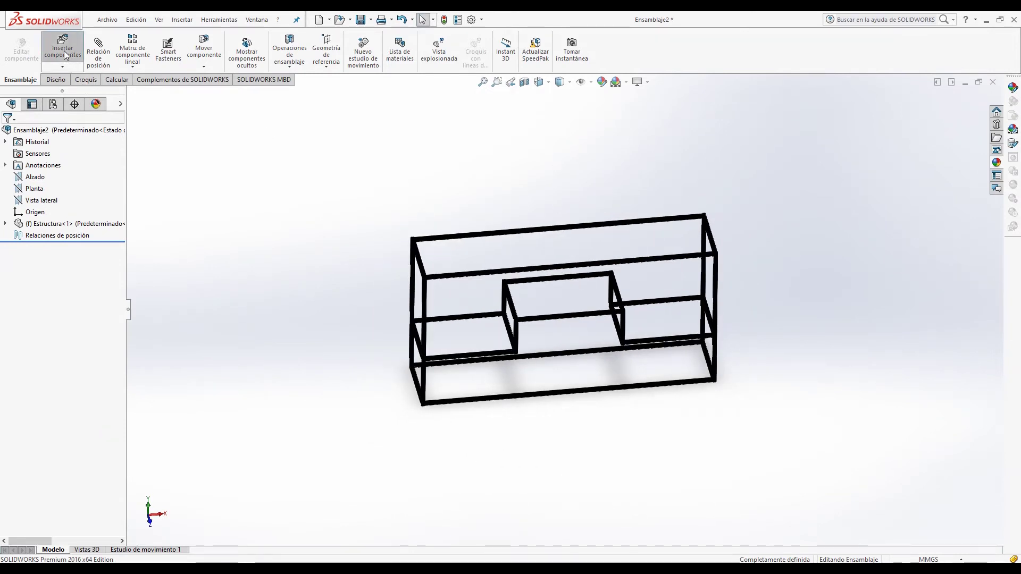
Step: Insert Estanteria Superior.SLDPRT and place it above the frame
left_click(68, 326)
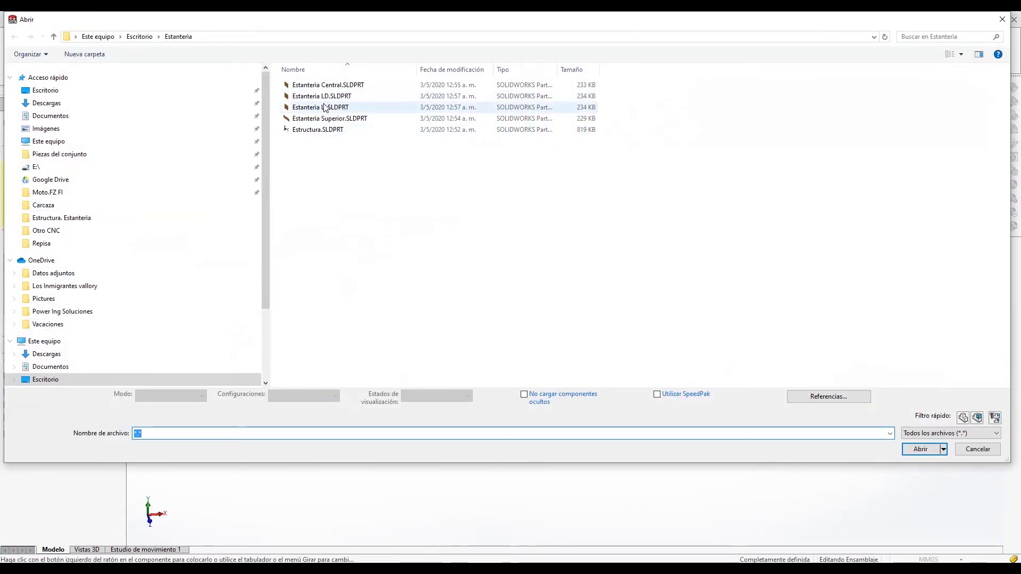
left_click(307, 122)
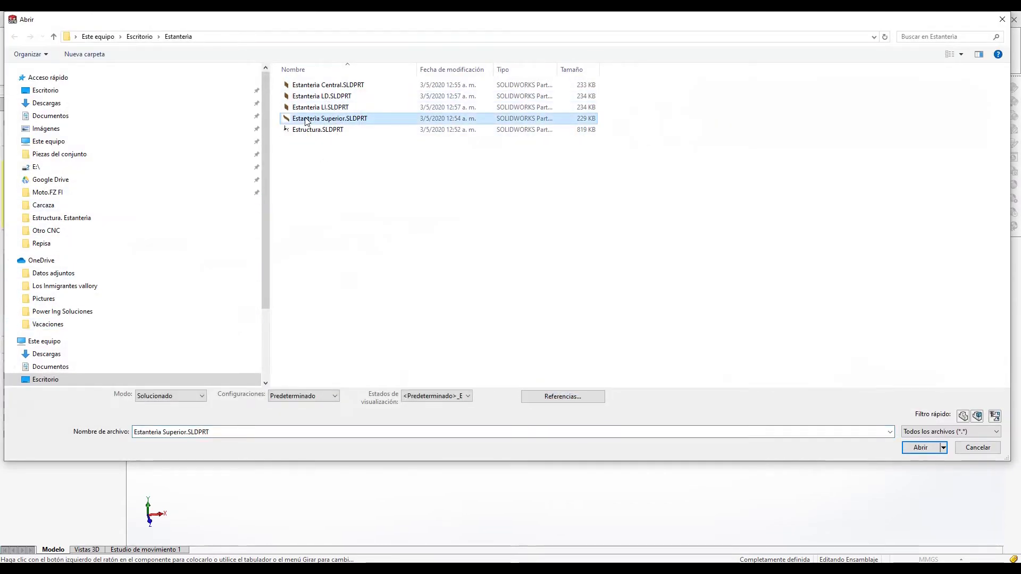
left_click(921, 447)
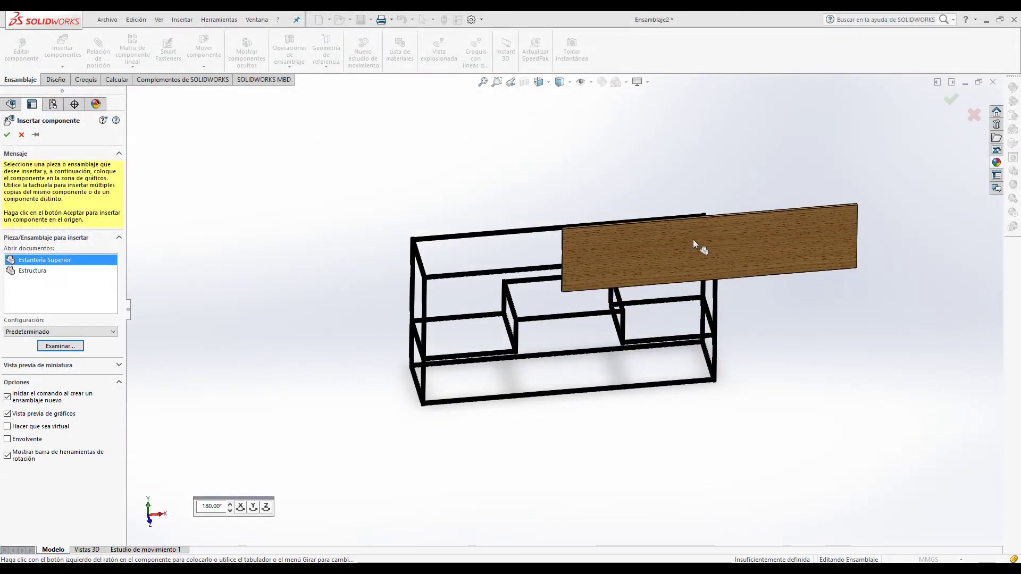
left_click(543, 180)
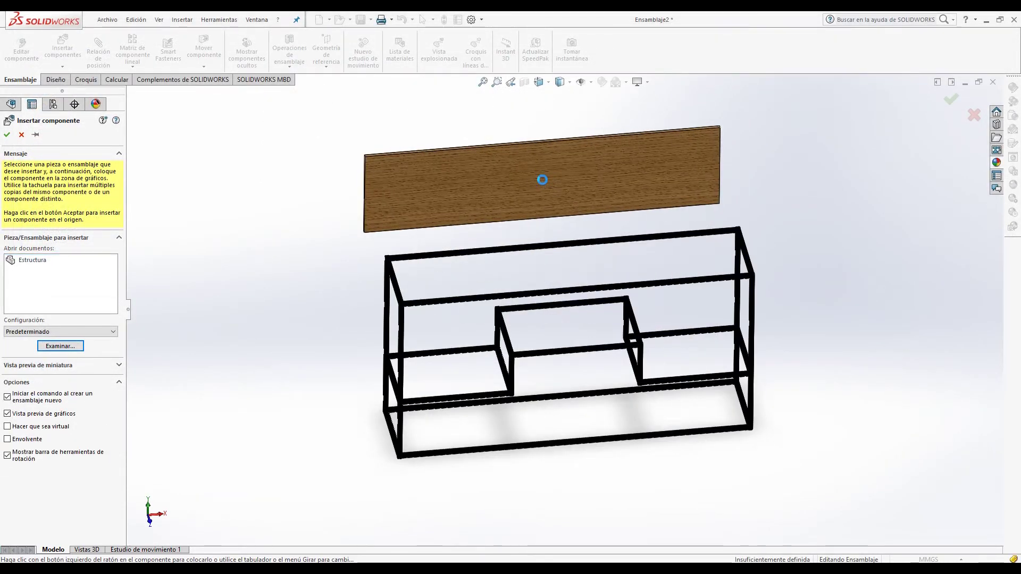
Step: Mate a shelf face coincident with a frame tube face
left_click(99, 52)
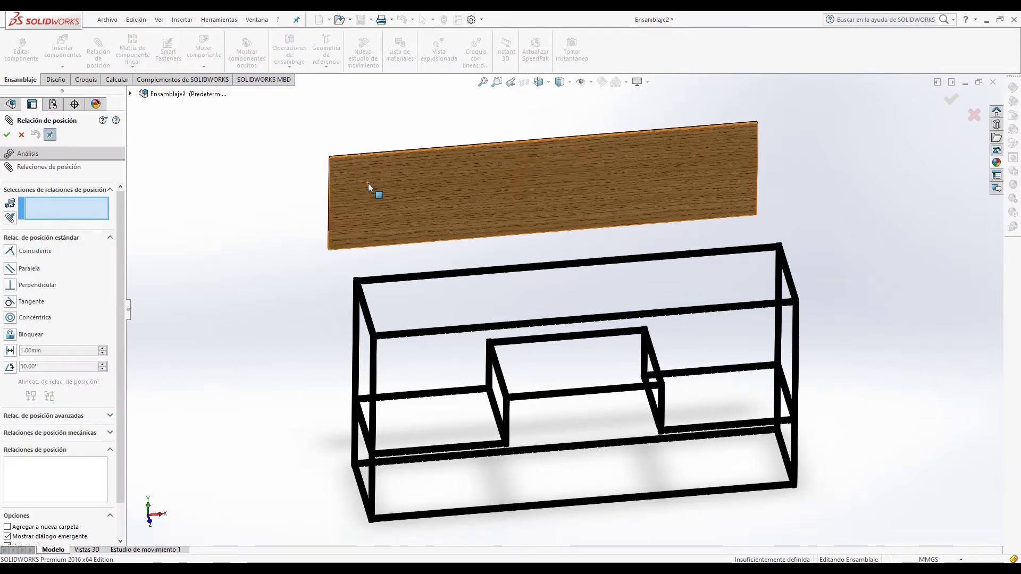
left_click(402, 193)
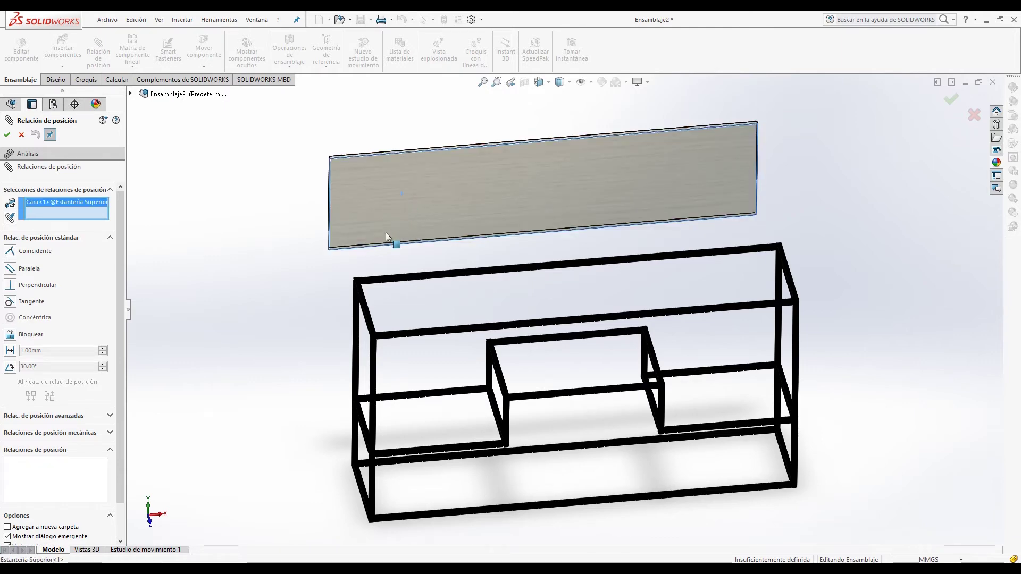
scroll(367, 321, "down", 4)
scroll(467, 349, "down", 3)
scroll(467, 349, "down", 3)
left_click(461, 359)
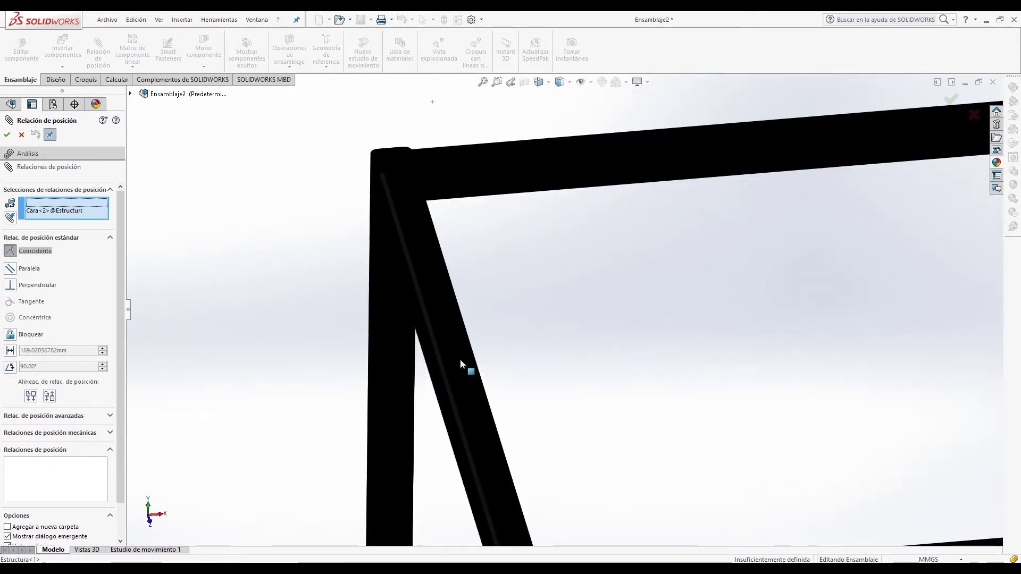
scroll(460, 359, "up", 5)
scroll(406, 317, "up", 2)
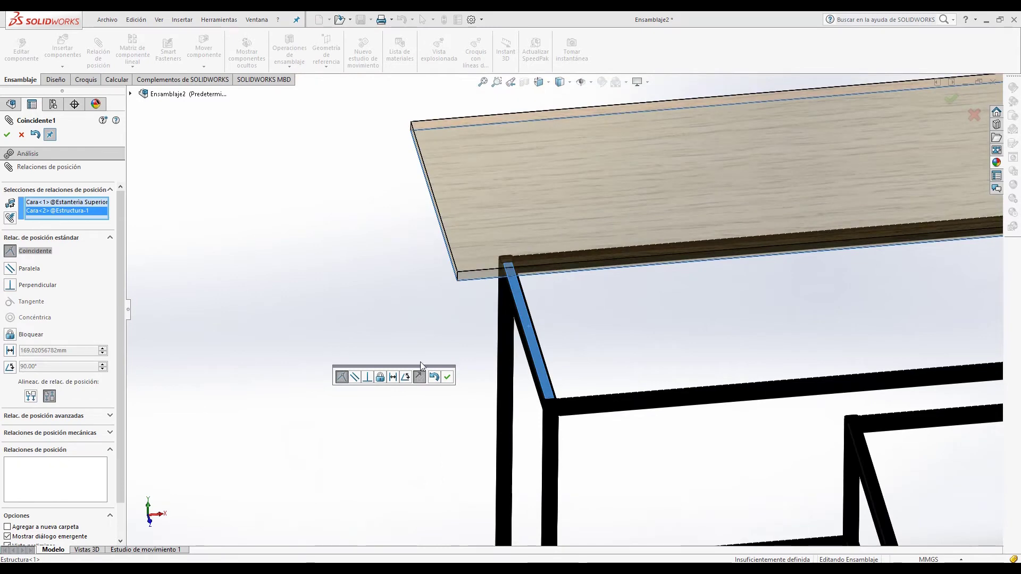
left_click(448, 378)
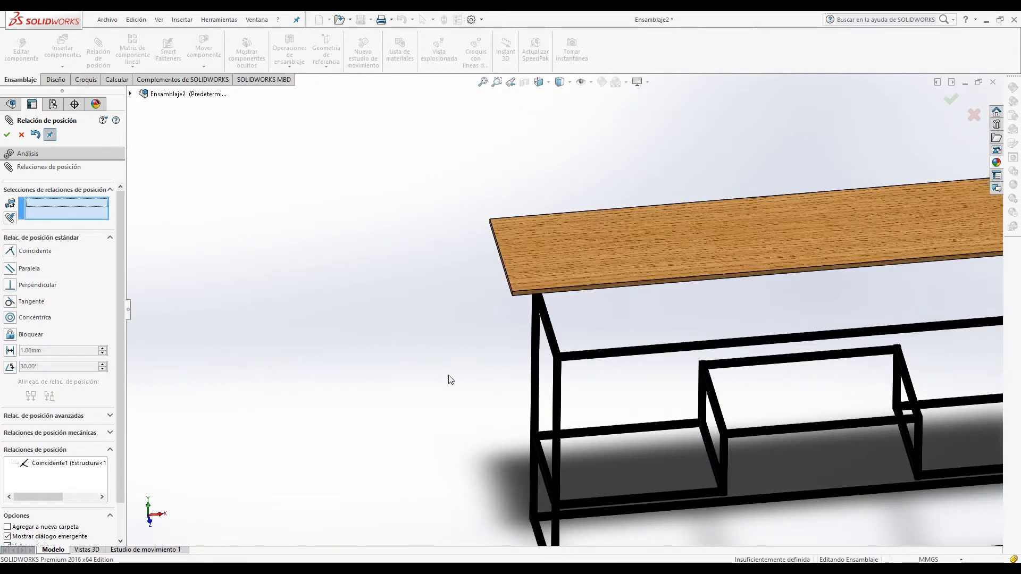
Step: Mate the shelf's long edge face coincident with the frame crossbar face
scroll(514, 321, "down", 3)
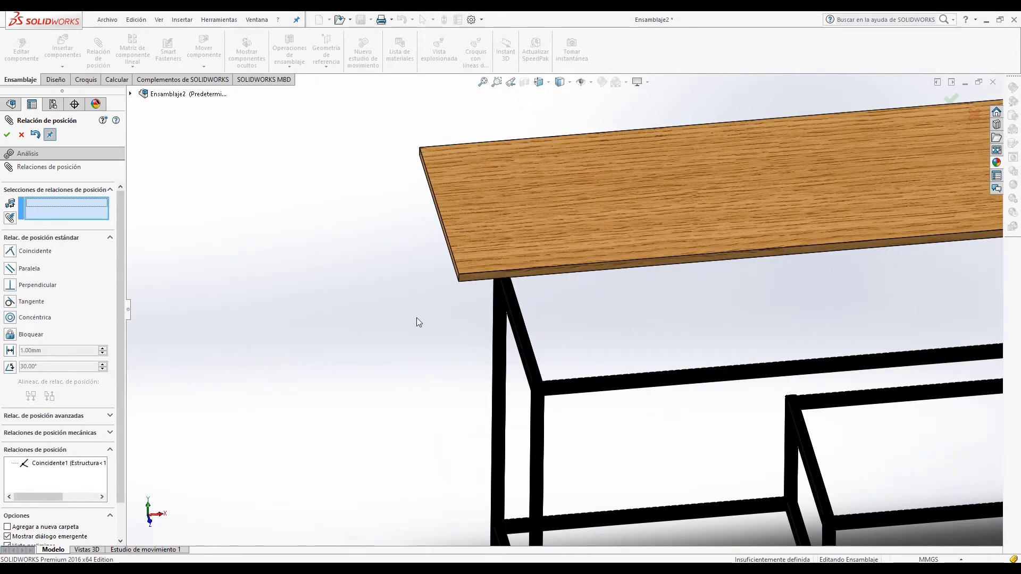
left_click(470, 276)
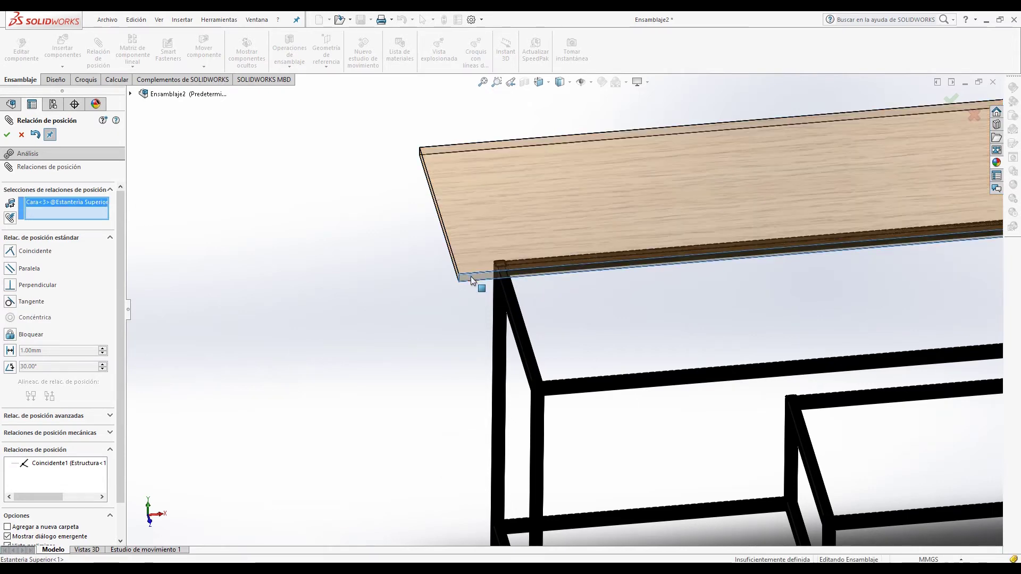
scroll(640, 399, "down", 3)
left_click(570, 356)
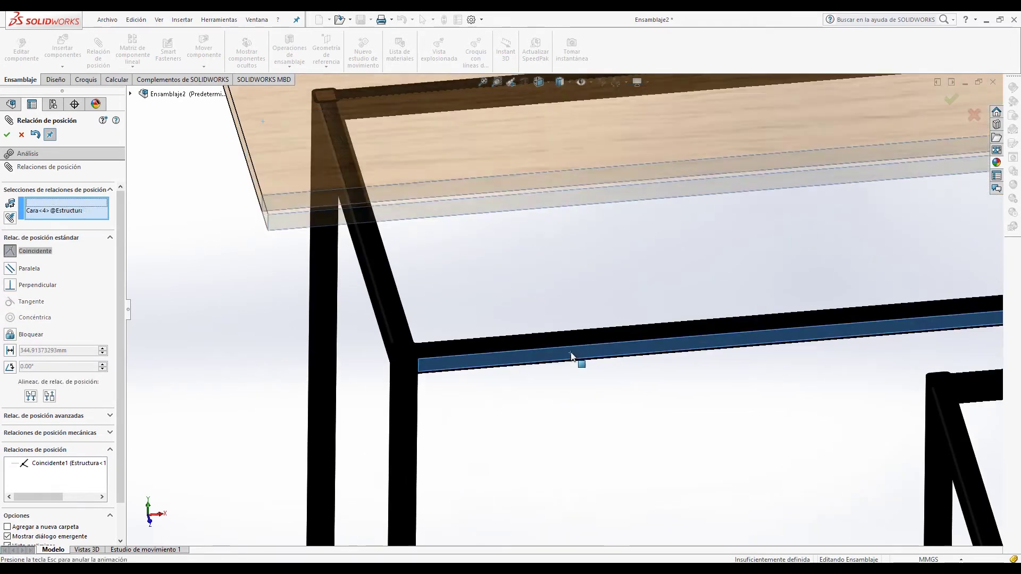
left_click(690, 369)
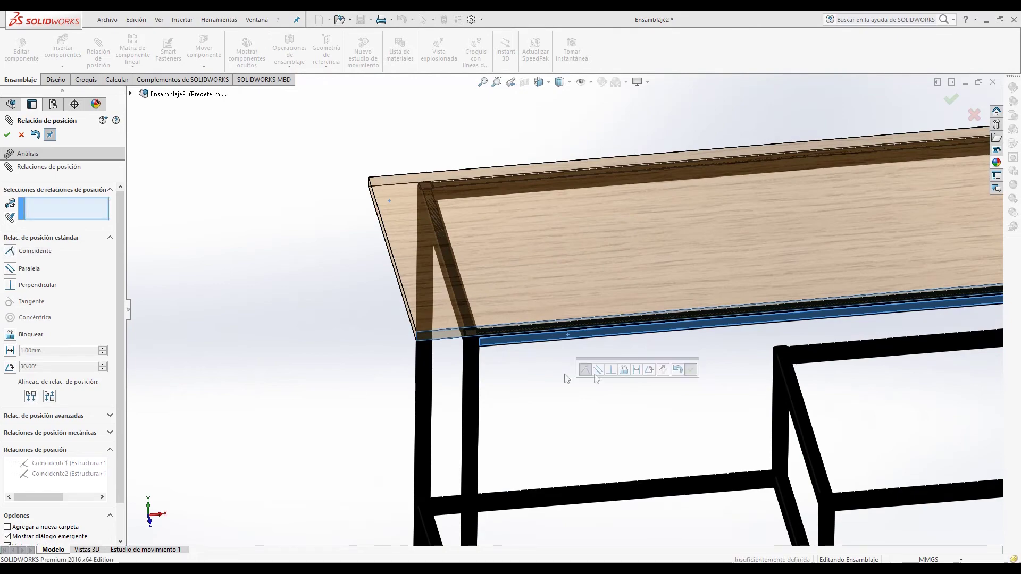
Step: Mate the shelf's short side face coincident with the matching frame tube face
scroll(521, 320, "up", 3)
scroll(488, 308, "up", 2)
scroll(363, 288, "down", 3)
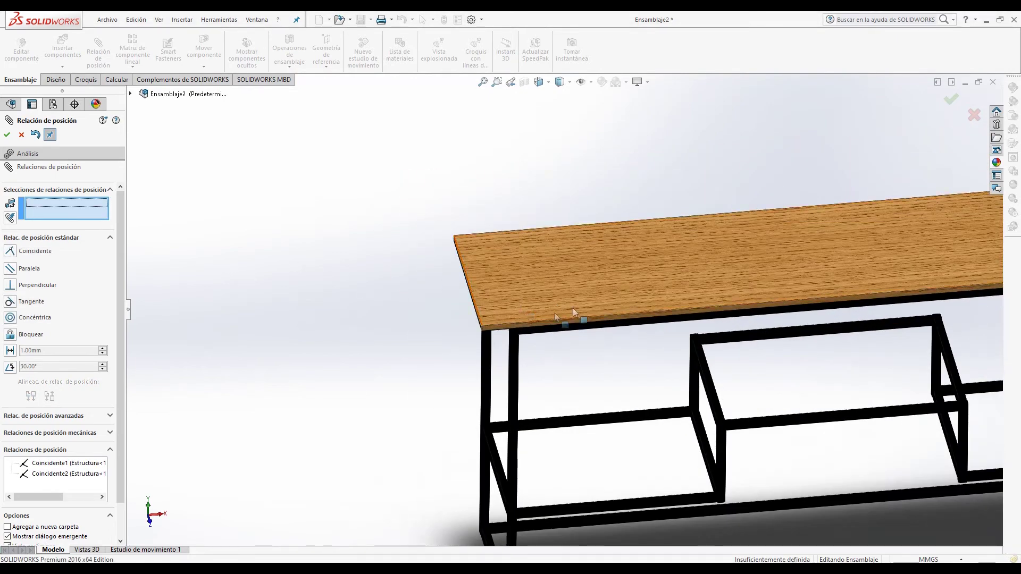
middle_click_drag(572, 308, 620, 288)
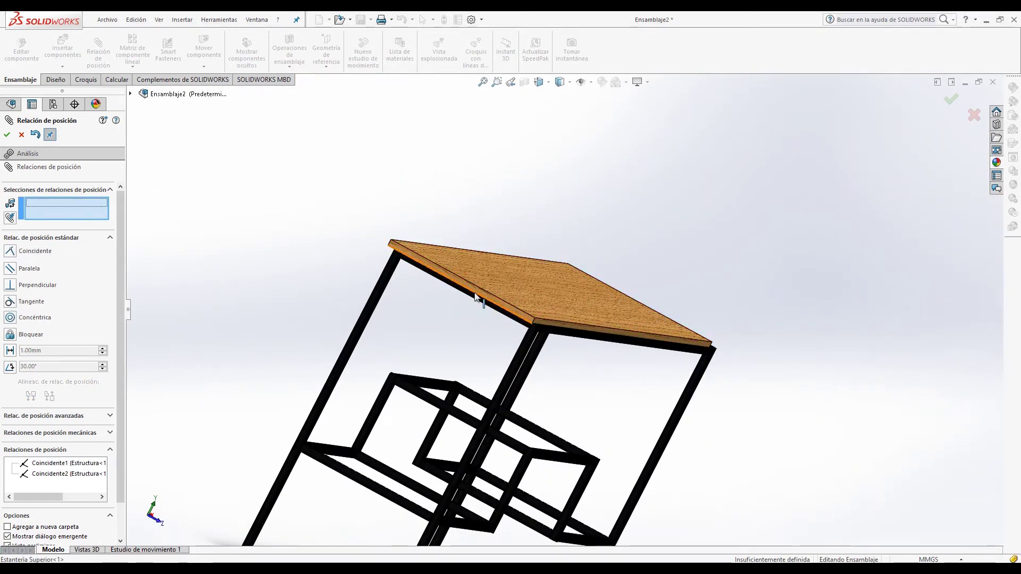
scroll(508, 303, "down", 3)
left_click(512, 299)
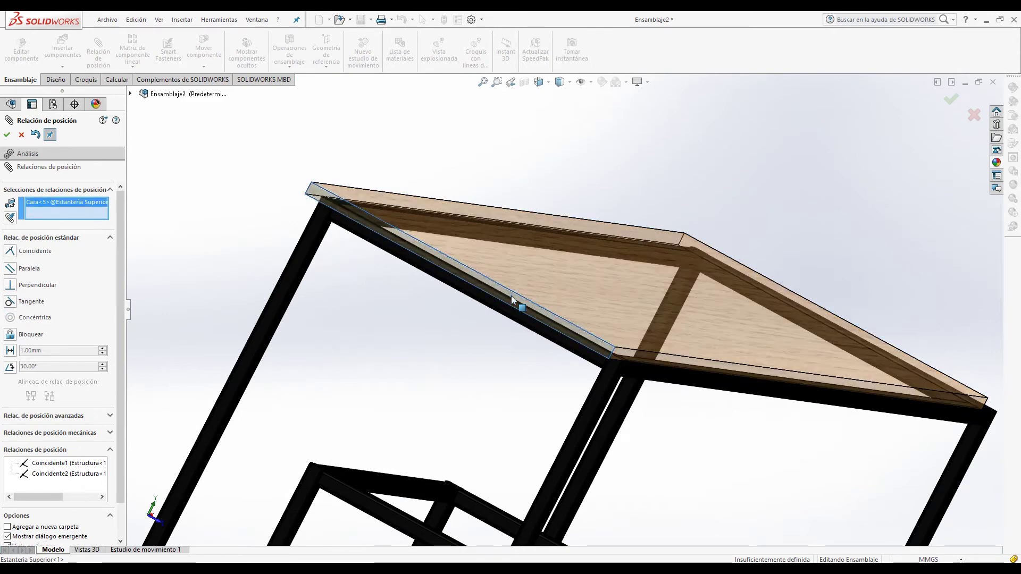
left_click(510, 313)
scroll(509, 314, "up", 3)
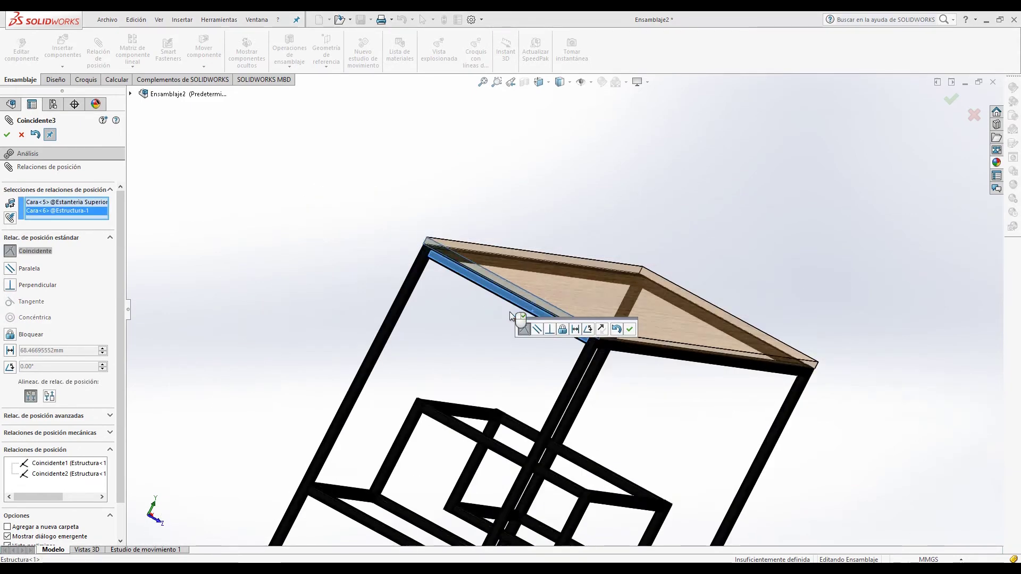
scroll(637, 341, "up", 1)
left_click(631, 329)
mouse_move(675, 387)
middle_mouse_down()
mouse_move(597, 312)
mouse_move(574, 351)
middle_mouse_up()
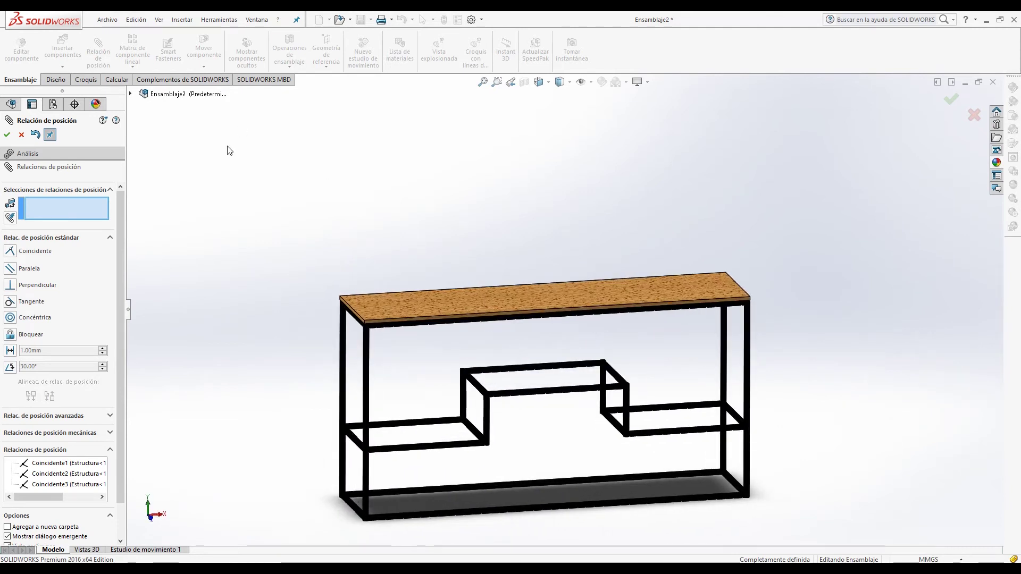
left_click(21, 135)
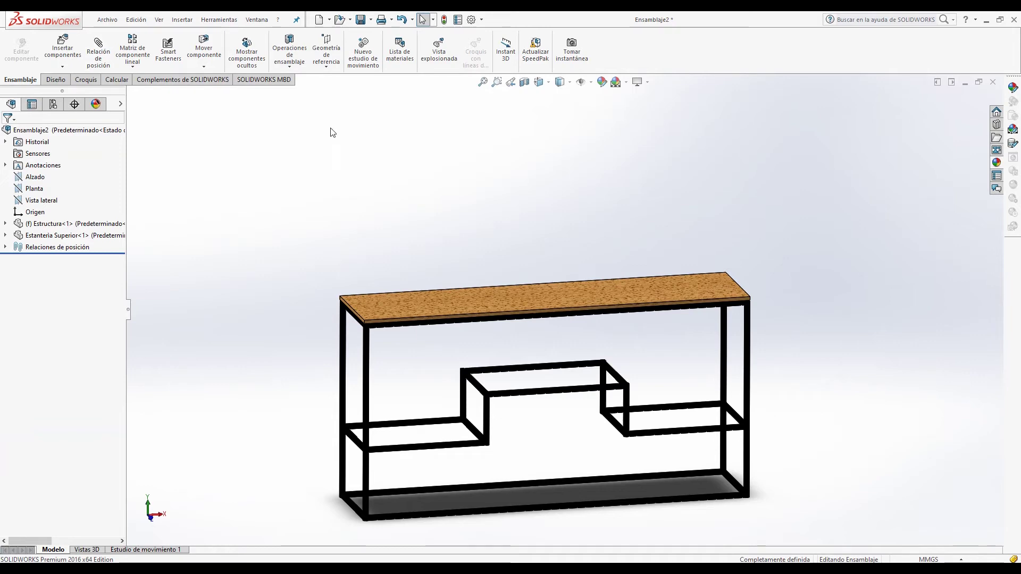
Step: Insert Estanteria Central.SLDPRT and place it in the assembly
left_click(55, 52)
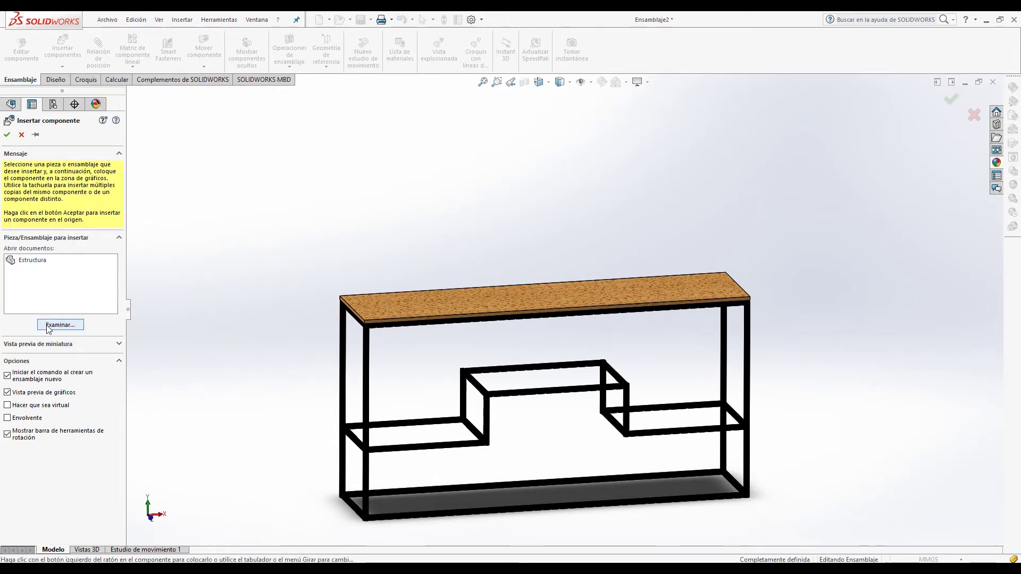
left_click(47, 326)
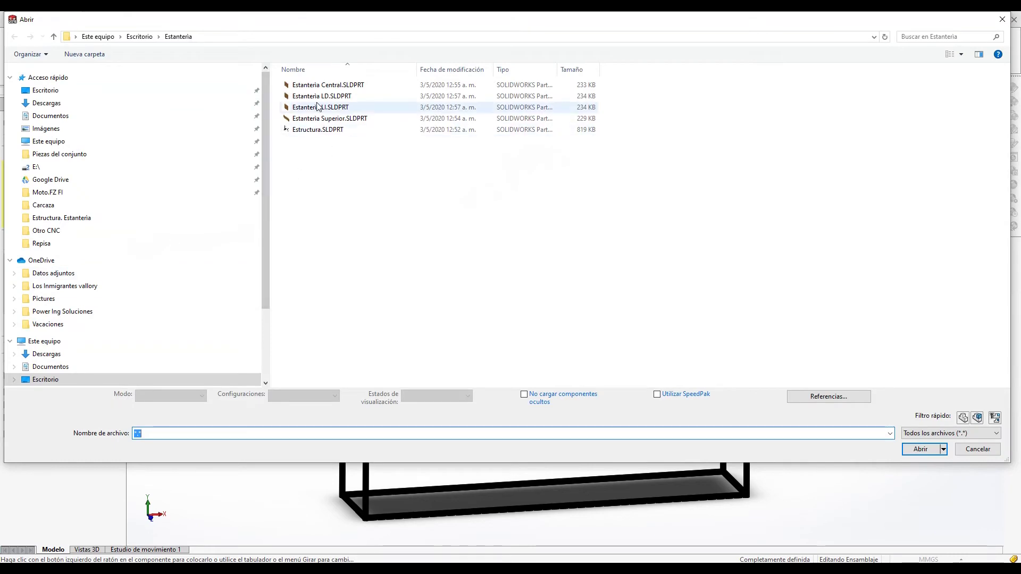
left_click(319, 85)
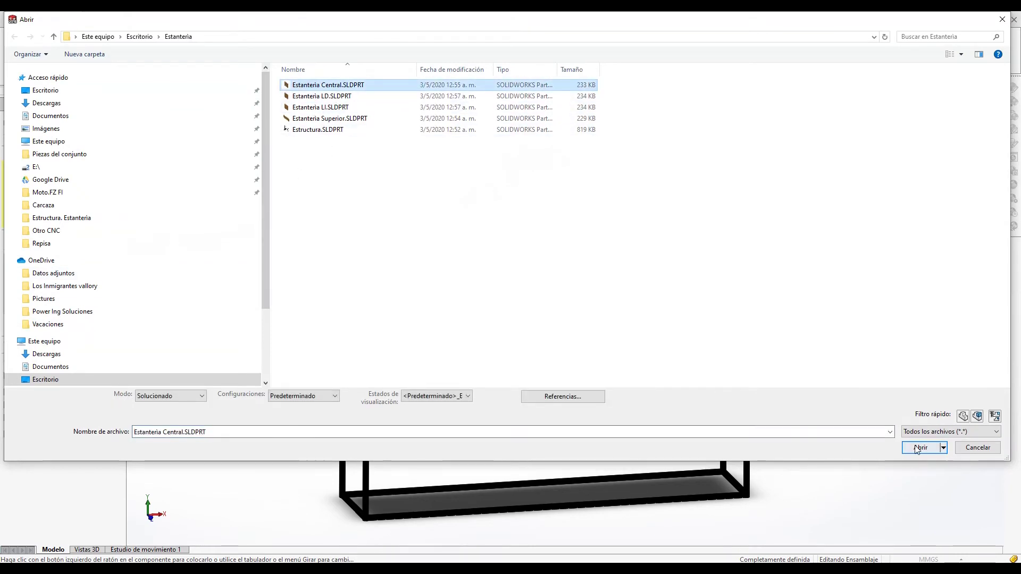
left_click(913, 446)
scroll(589, 382, "down", 2)
scroll(517, 307, "down", 3)
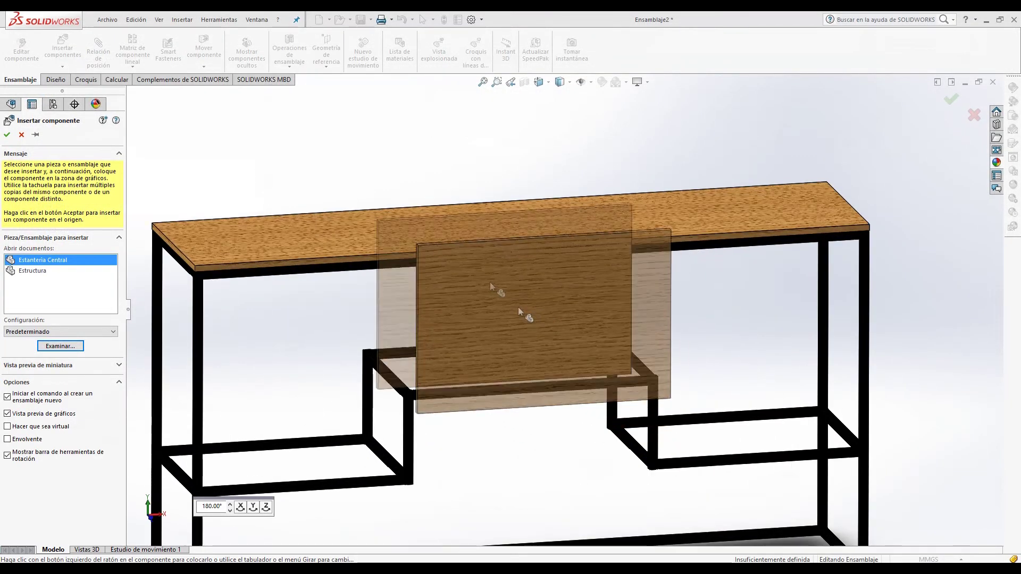
left_click(503, 274)
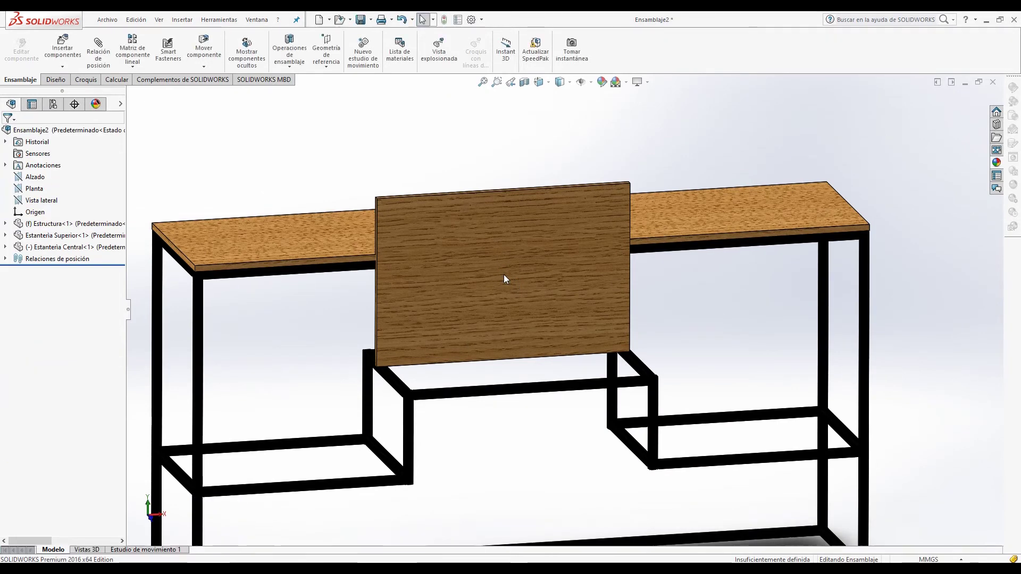
Step: Mate the central shelf coincident with the frame face it rests on
left_click(98, 63)
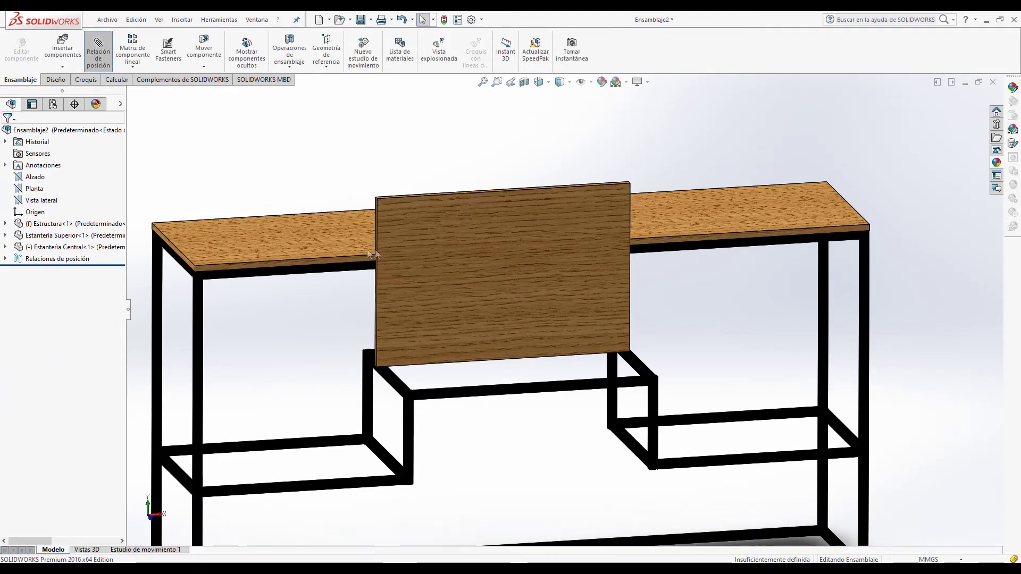
left_click(422, 257)
scroll(428, 289, "down", 3)
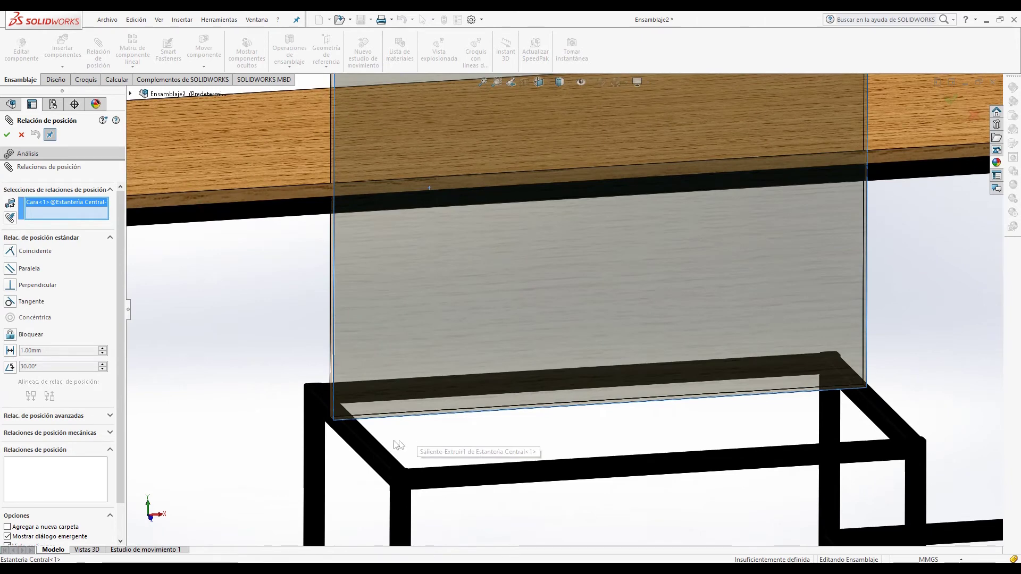
left_click(377, 448)
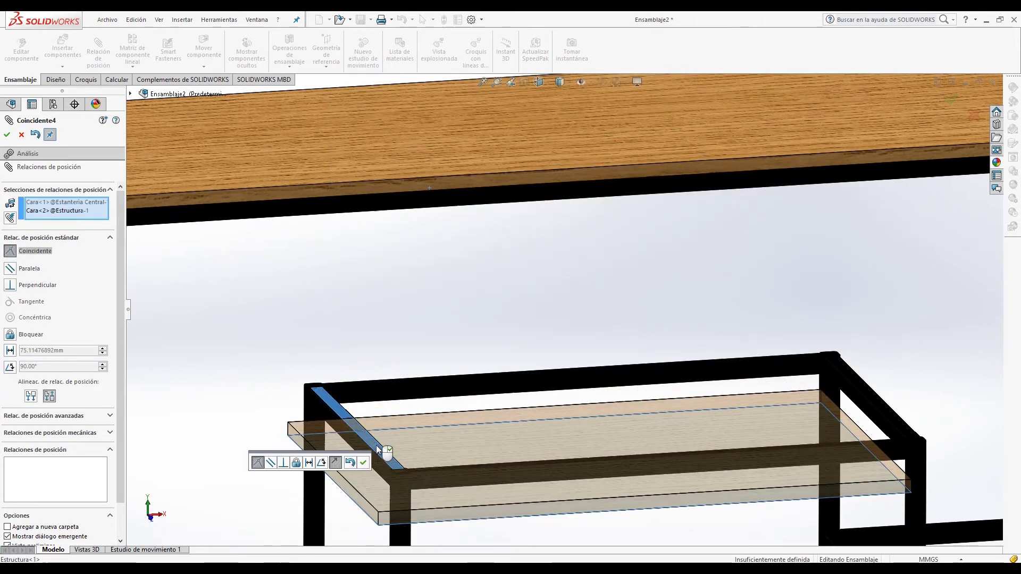
left_click(364, 462)
key("f")
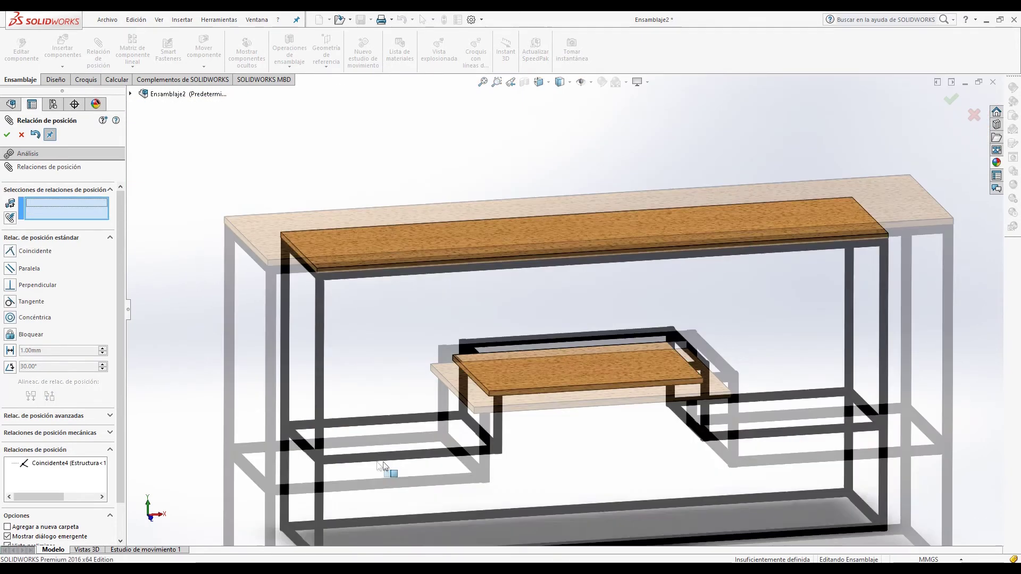
Step: Mate the central shelf's front face coincident with the frame's vertical beam face
scroll(486, 394, "down", 5)
left_click(484, 376)
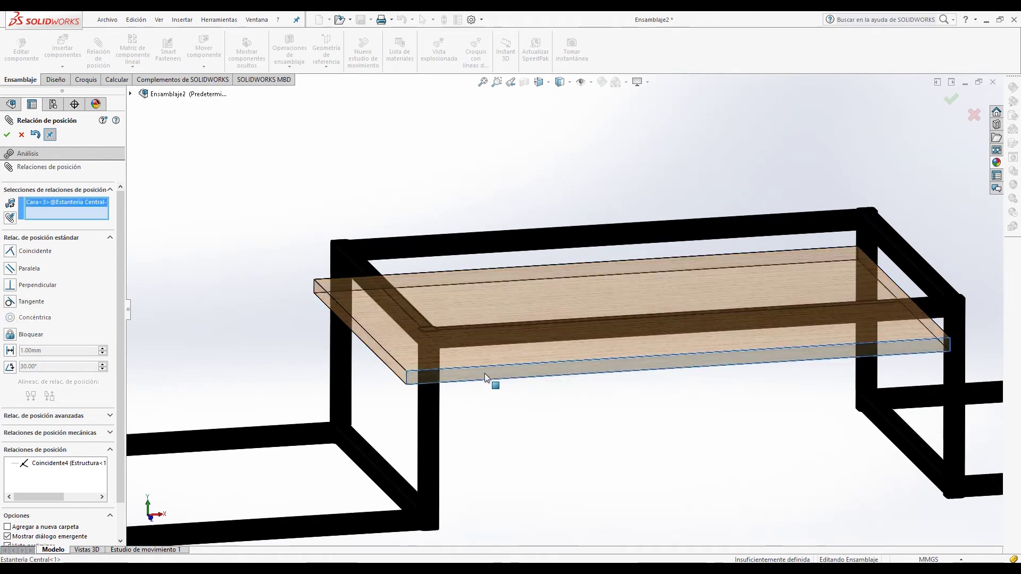
left_click(431, 430)
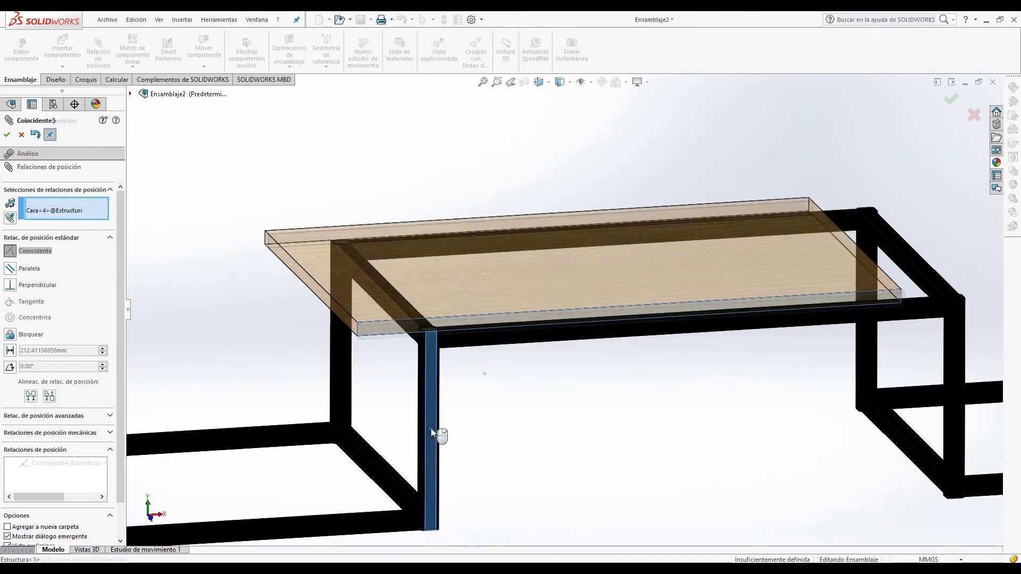
left_click(416, 445)
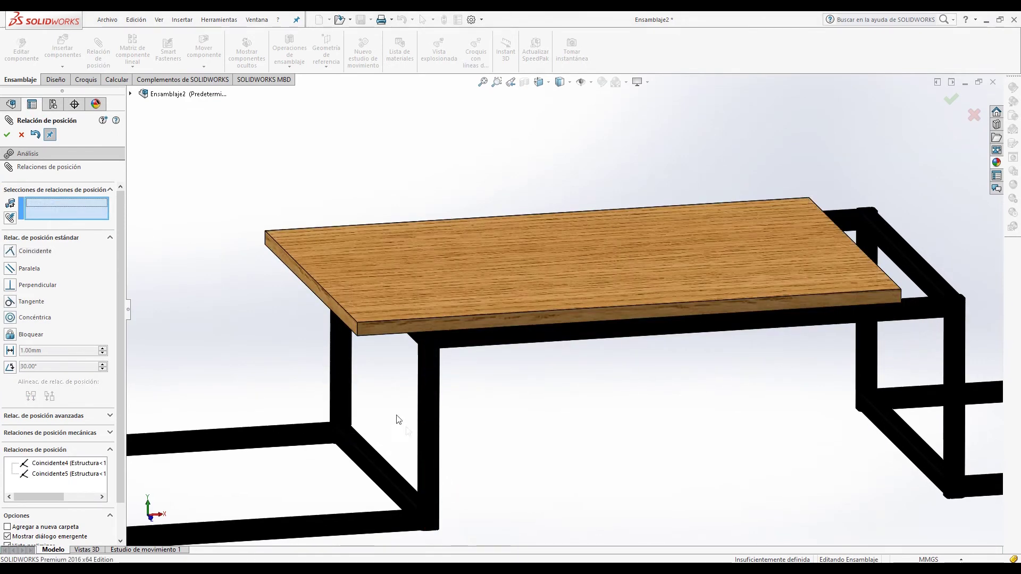
Step: Mate the shelf's side face coincident with a frame rail face, completing three mates
middle_click_drag(396, 420, 331, 342)
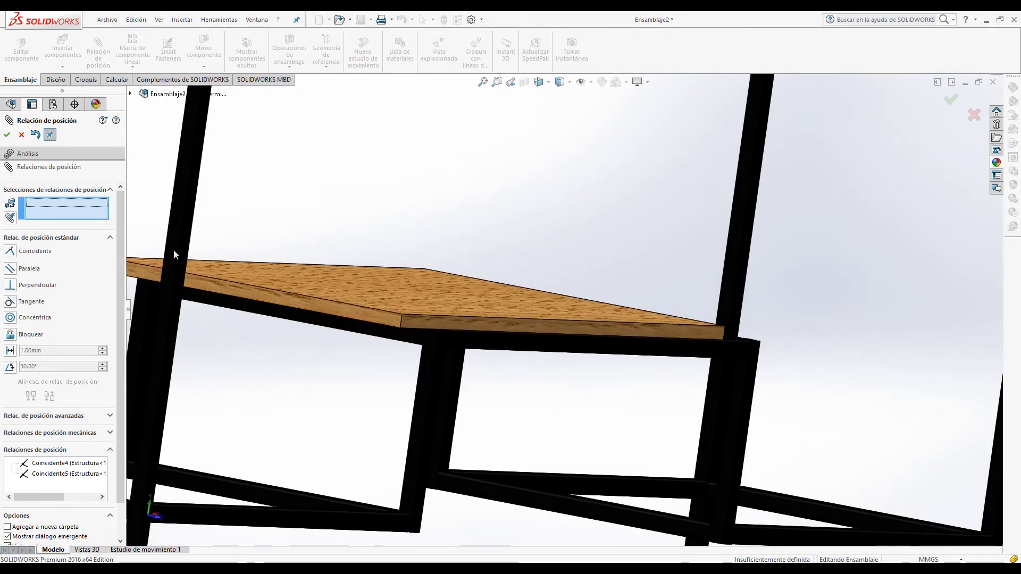
left_click(282, 301)
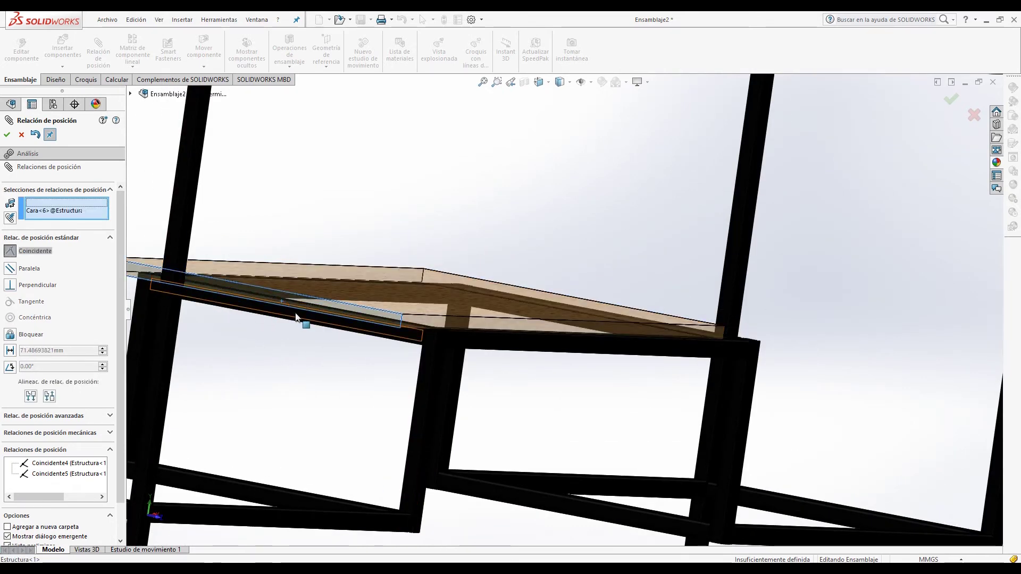
left_click(296, 318)
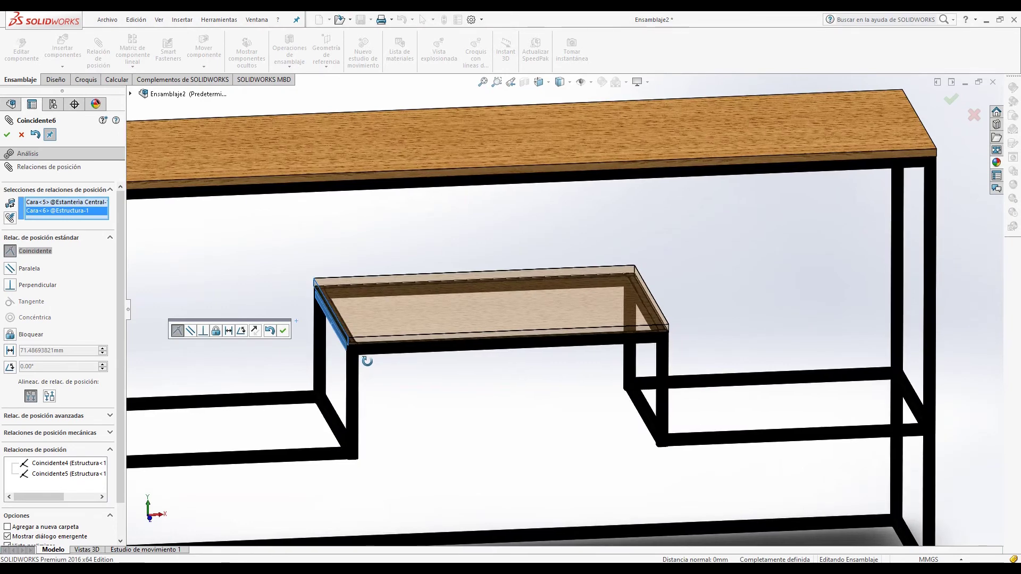
middle_click_drag(366, 363, 180, 274)
left_click(283, 332)
key("f")
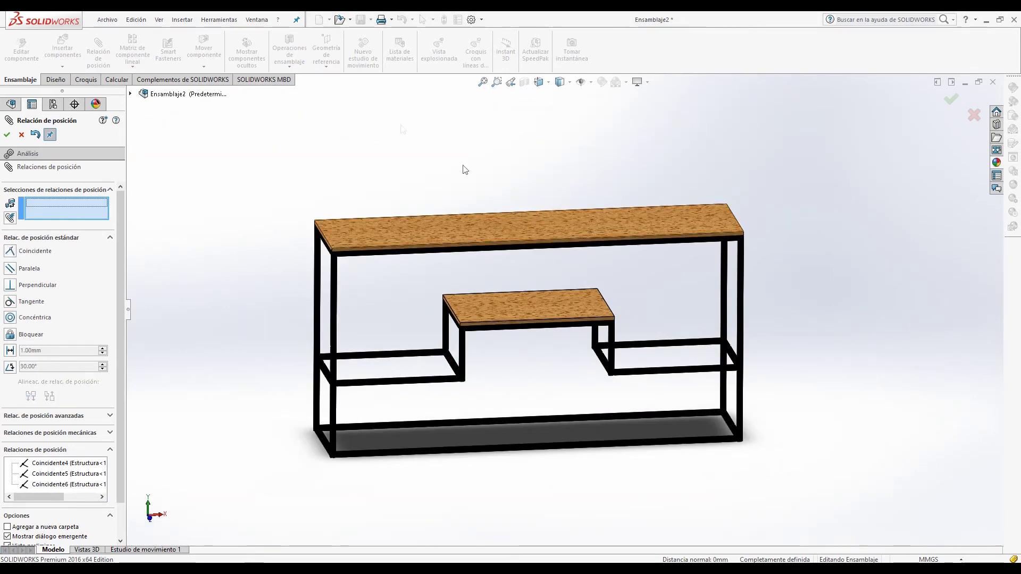
key("Escape")
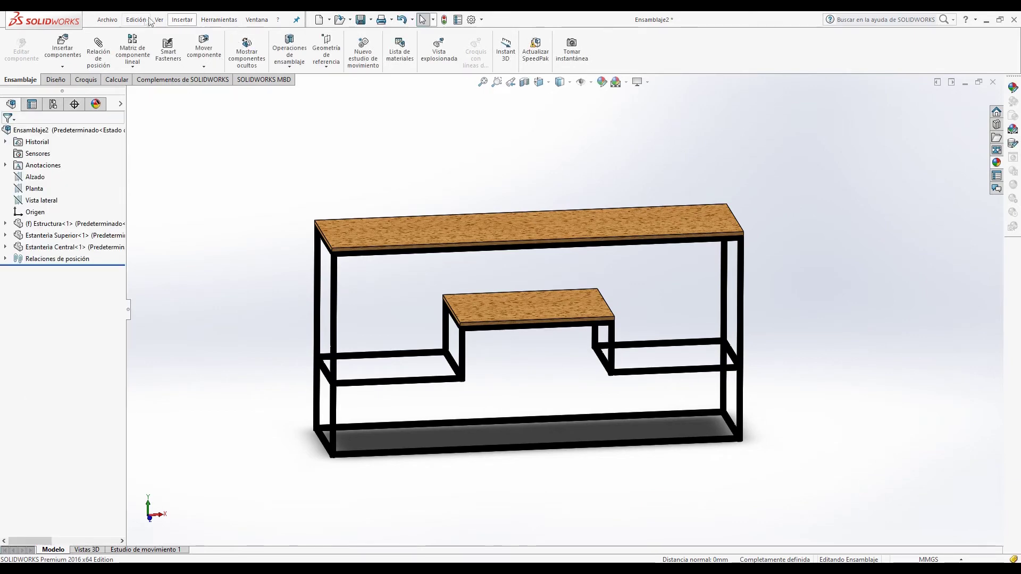
left_click(62, 51)
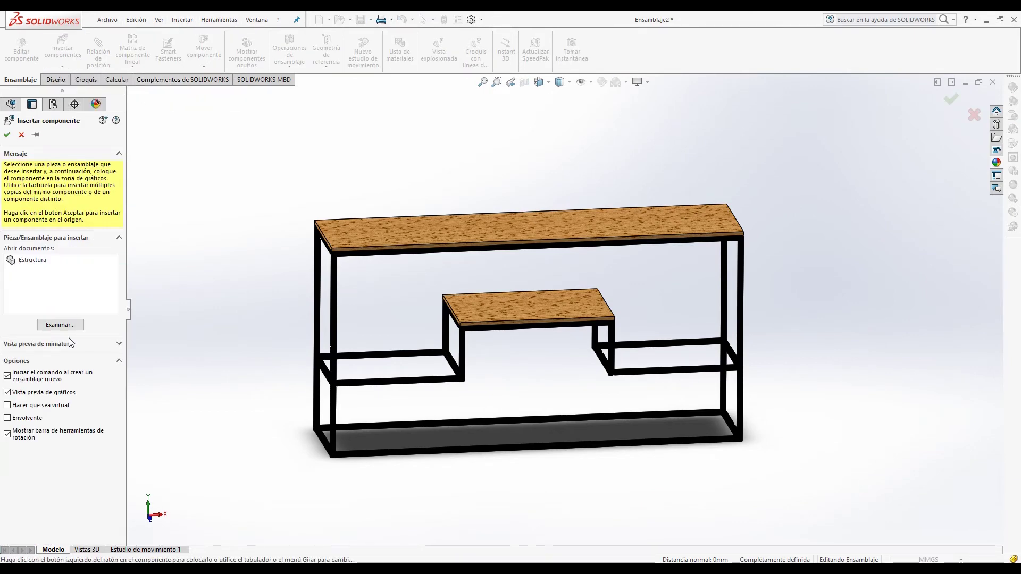
Step: Insert Estanteria LD.SLDPRT and drop it loose to the right of the frame
left_click(68, 325)
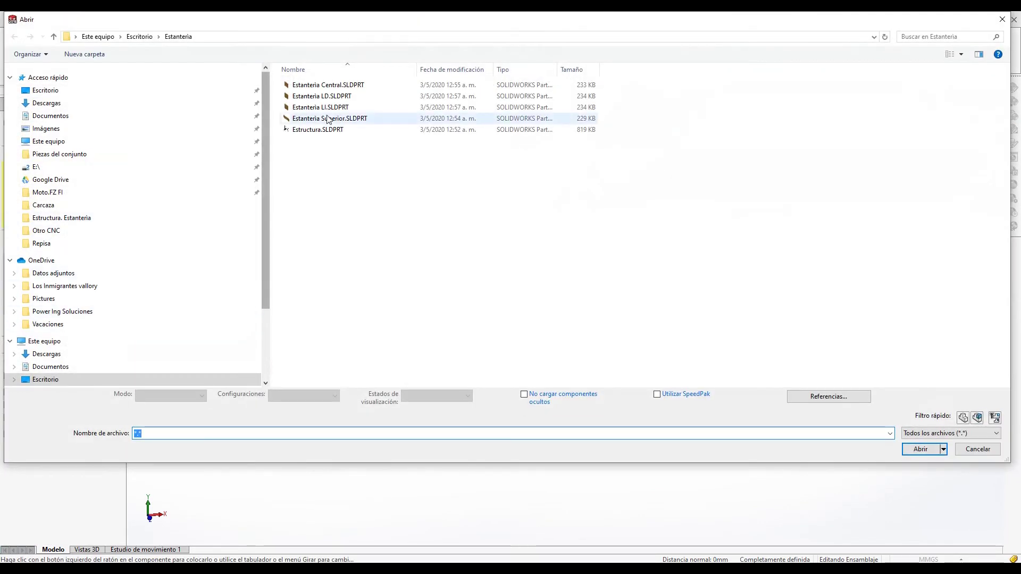
left_click(330, 96)
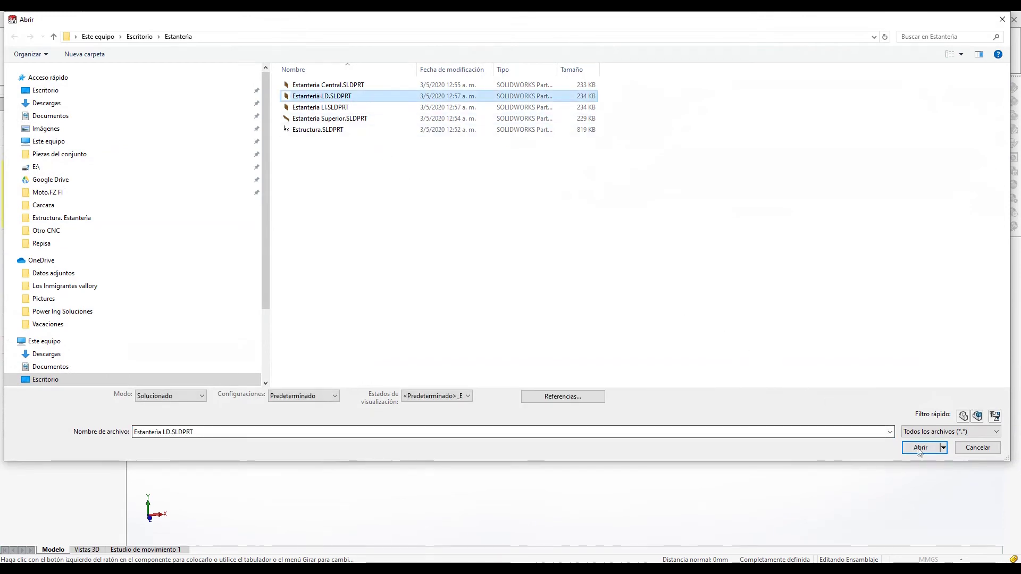
left_click(920, 447)
left_click(805, 322)
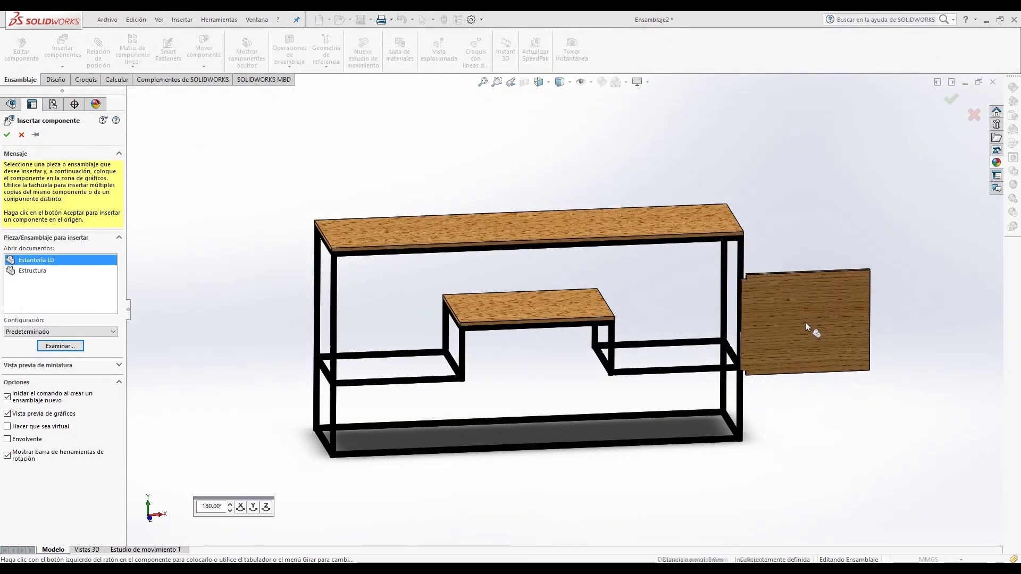
scroll(778, 295, "down", 3)
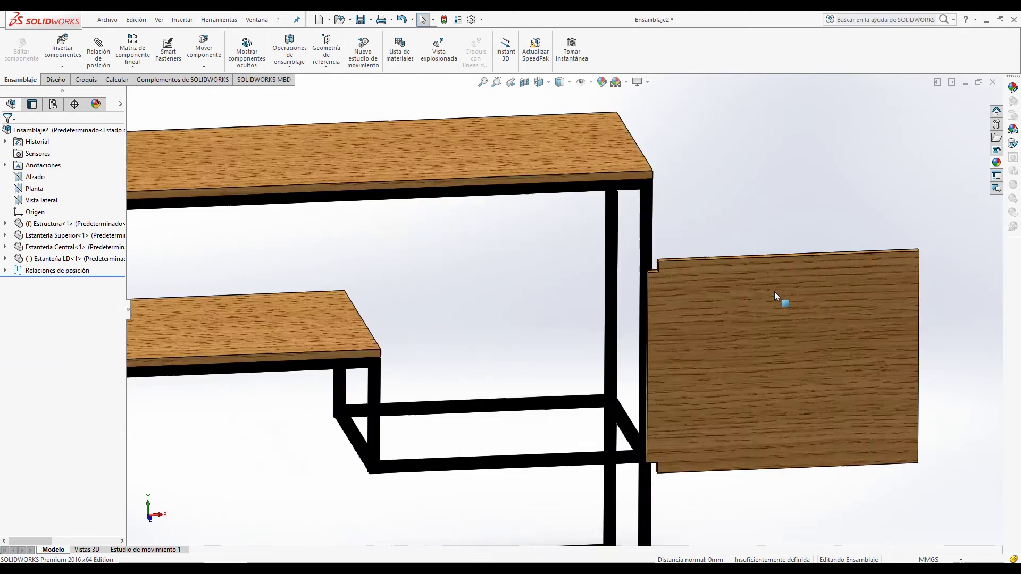
scroll(570, 267, "down", 3)
scroll(576, 260, "down", 3)
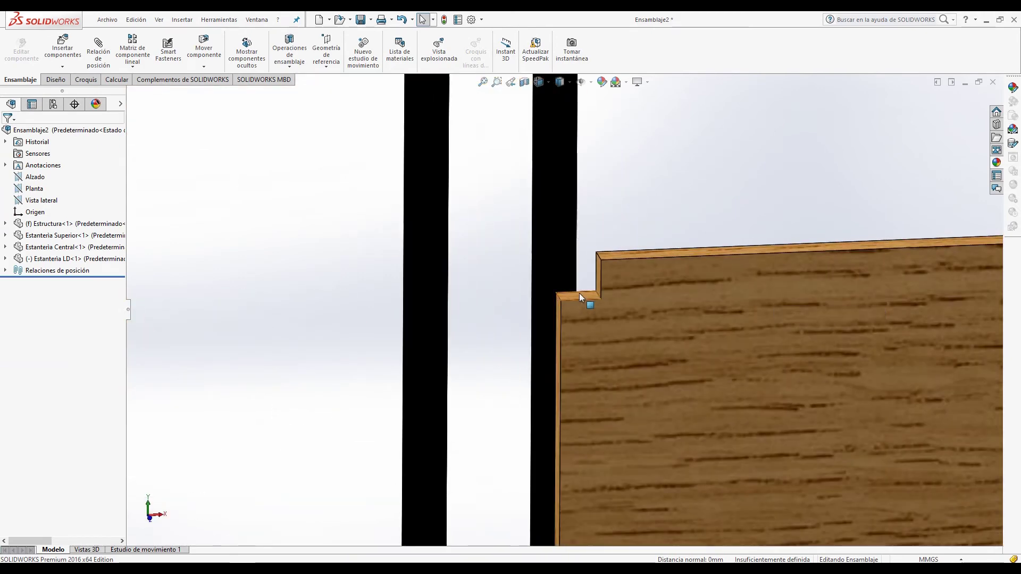
Step: Mate the Estanteria LD edge face coincident with the frame's vertical tube face
left_click(98, 55)
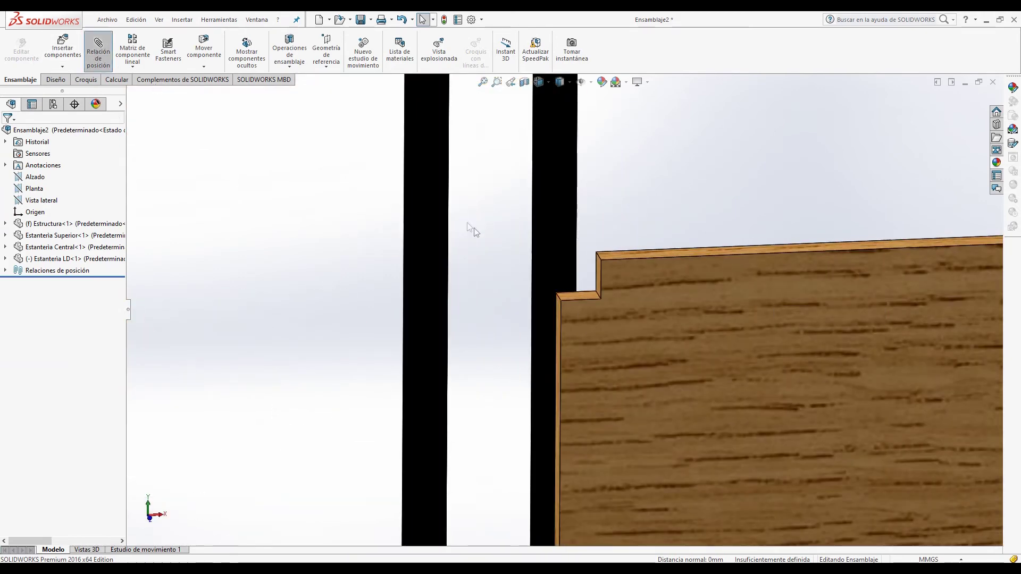
left_click(566, 290)
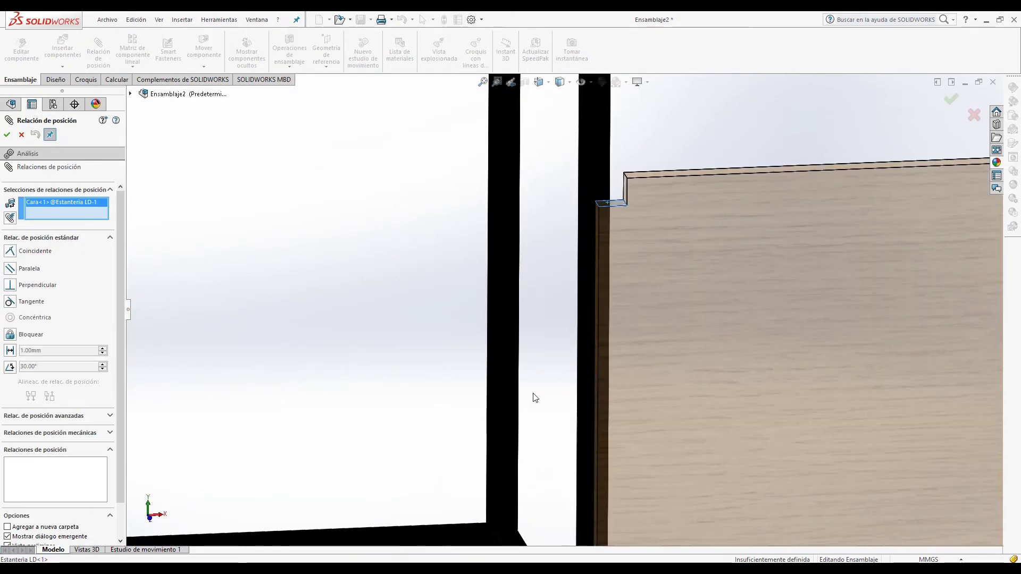
left_click(509, 406)
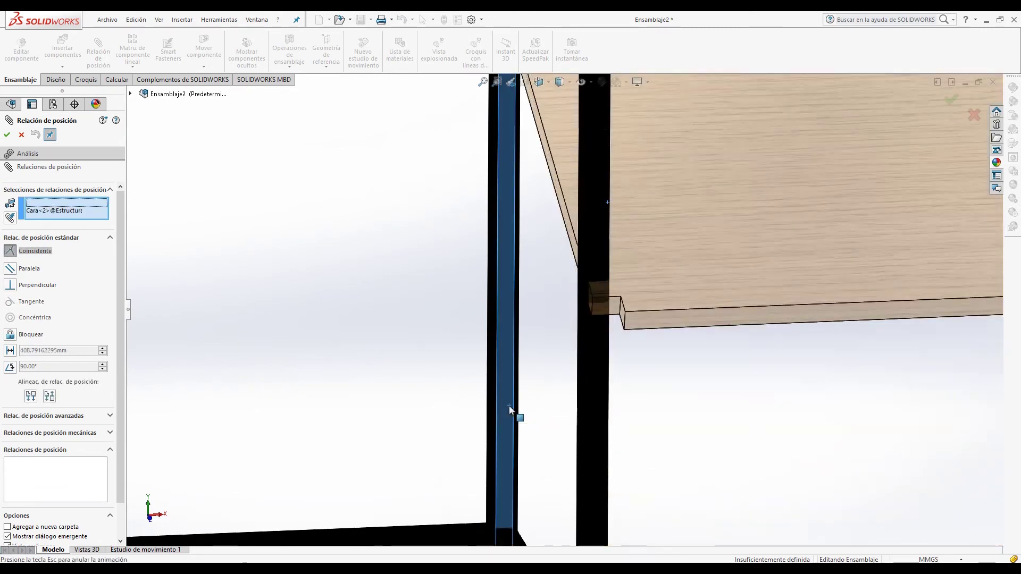
left_click(630, 423)
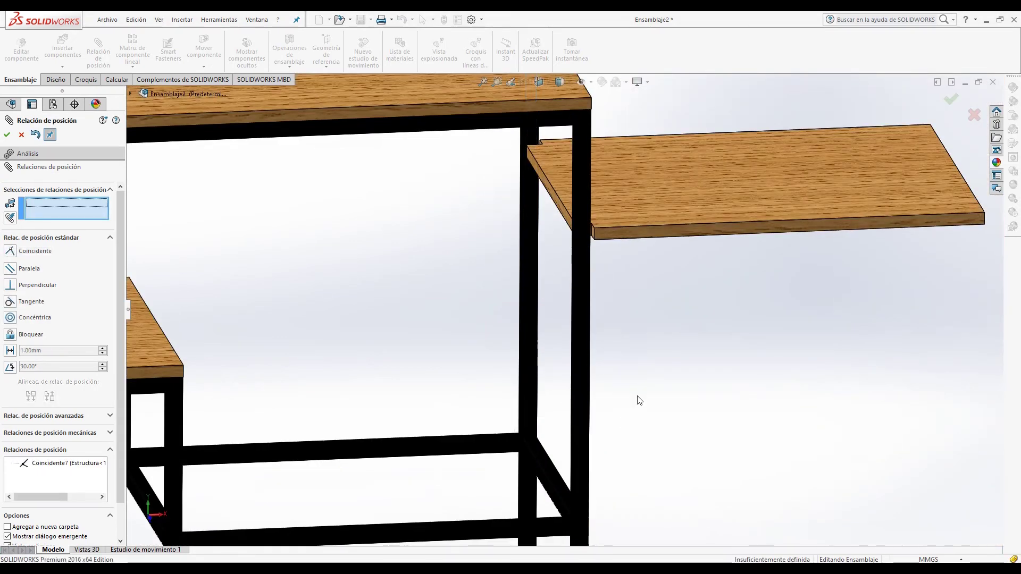
key("z")
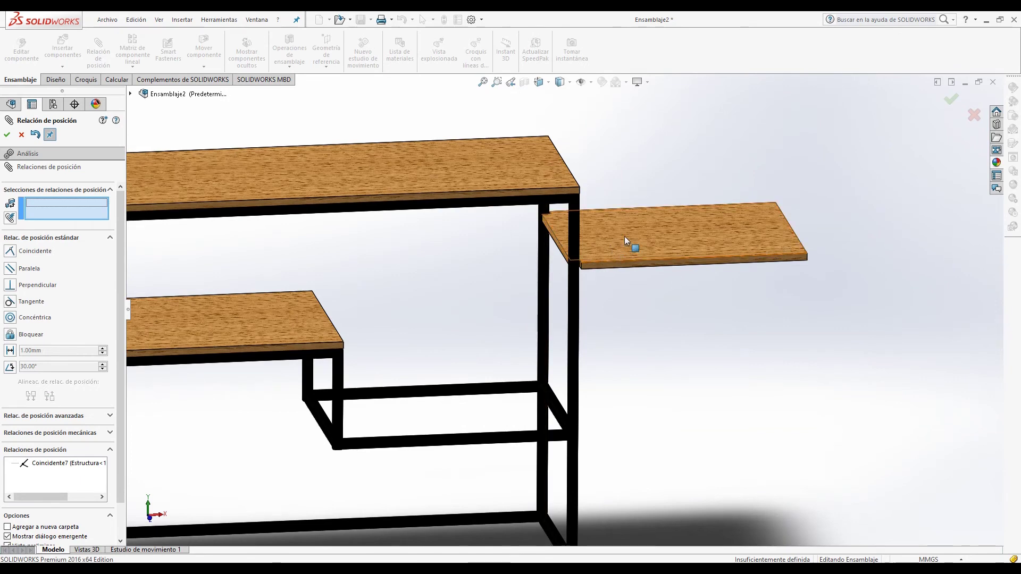
Step: Mate a shelf face coincident with the frame rail, flipping alignment so the shelf faces inward
left_click(625, 236)
scroll(329, 372, "down", 5)
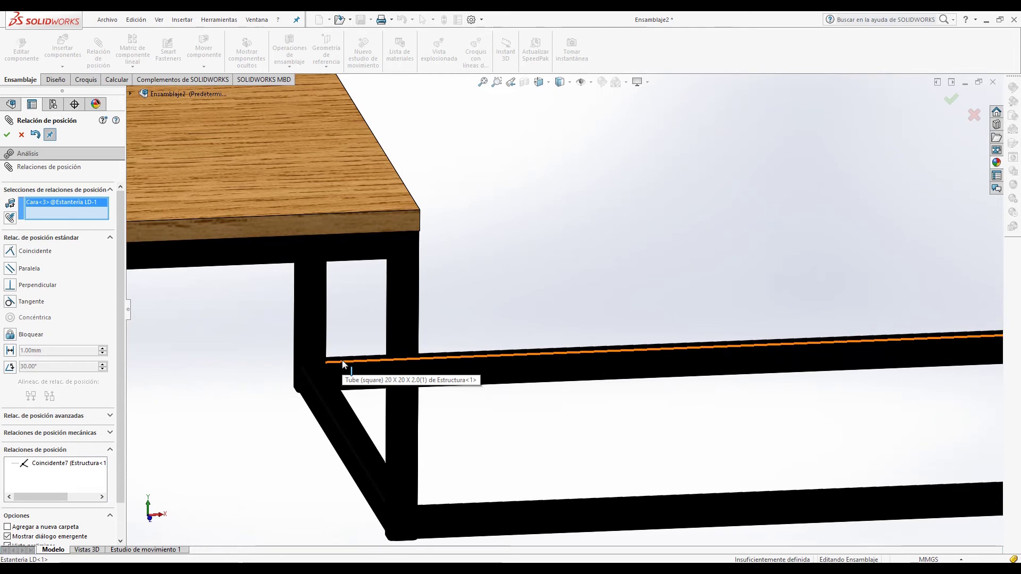
left_click(340, 360)
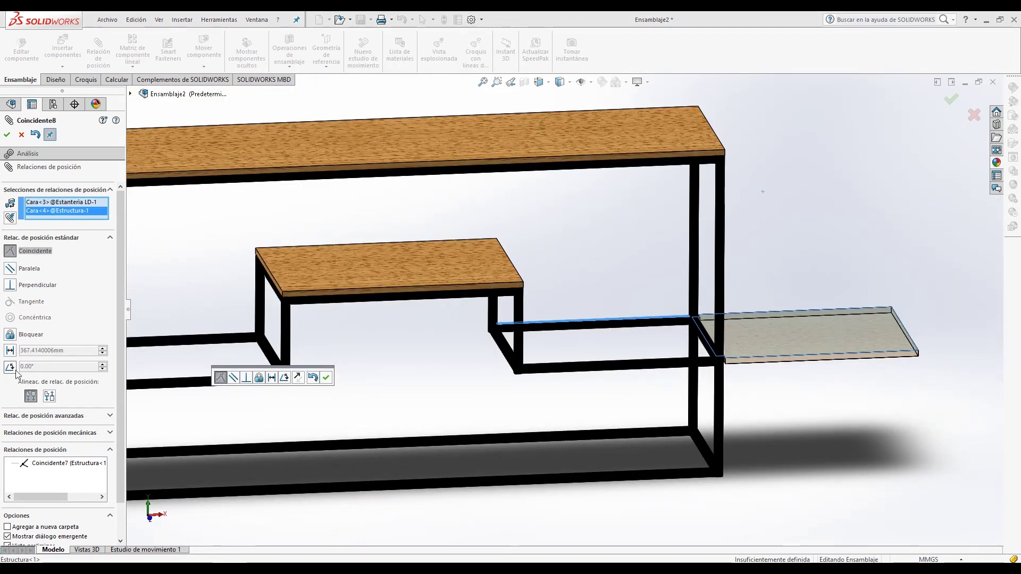
left_click(49, 396)
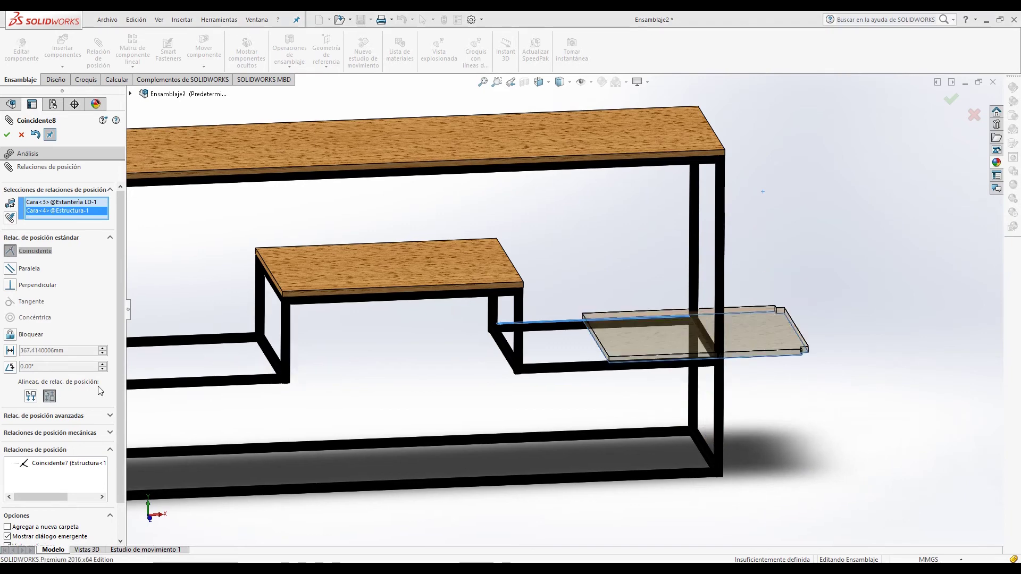
scroll(424, 350, "down", 3)
scroll(424, 349, "down", 1)
scroll(912, 329, "up", 5)
scroll(636, 298, "down", 4)
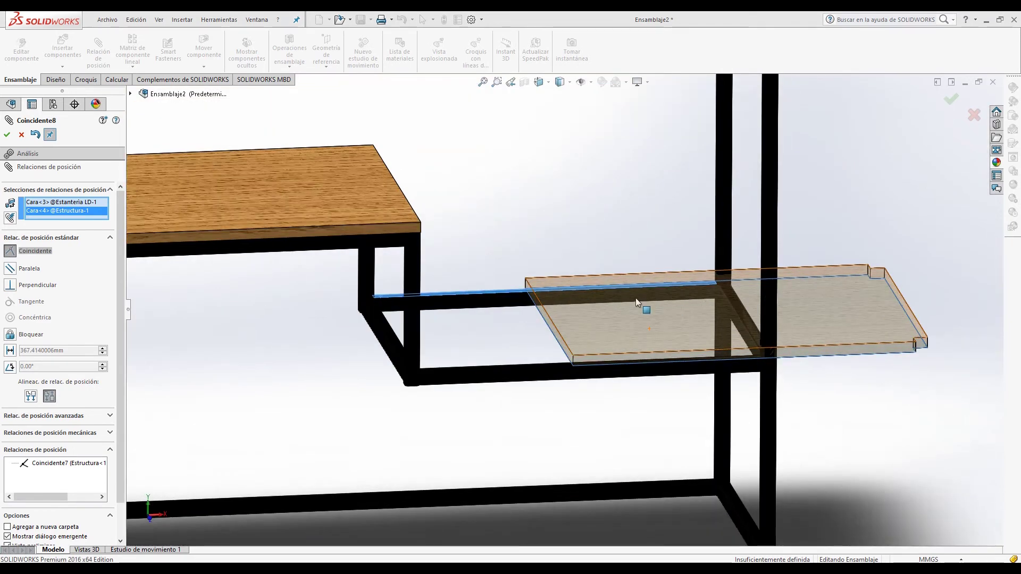
scroll(542, 326, "down", 2)
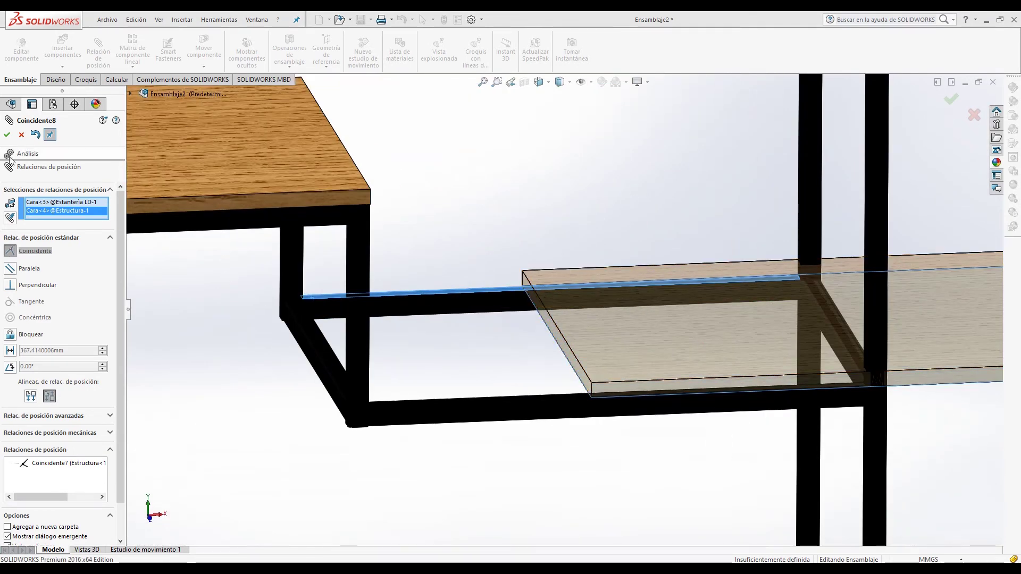
left_click(7, 135)
Step: Seat the shelf on a frame face with a third coincident mate
scroll(530, 335, "down", 2)
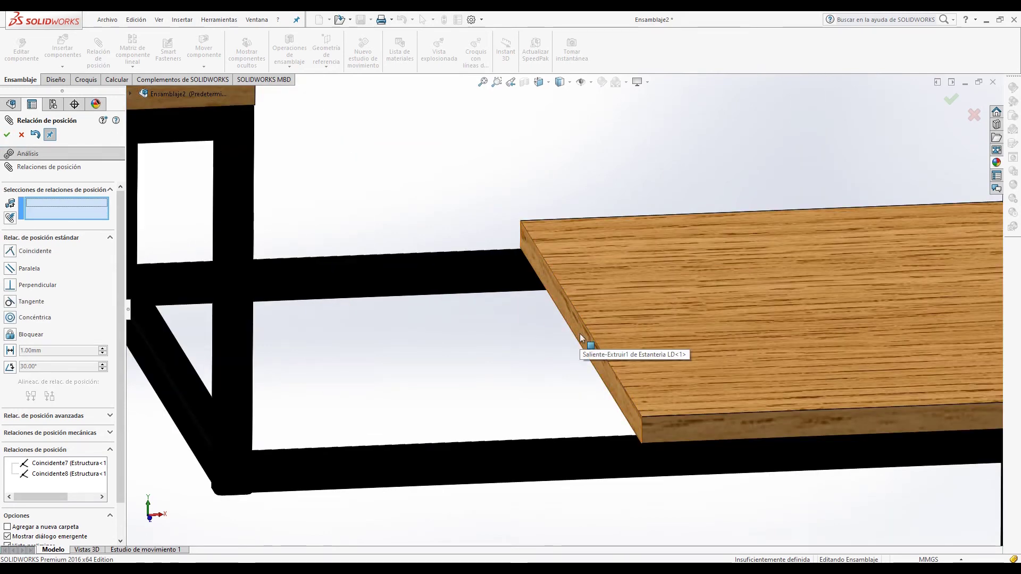
left_click(581, 339)
mouse_move(460, 360)
middle_mouse_down()
mouse_move(358, 358)
mouse_move(365, 372)
mouse_move(282, 360)
middle_mouse_up()
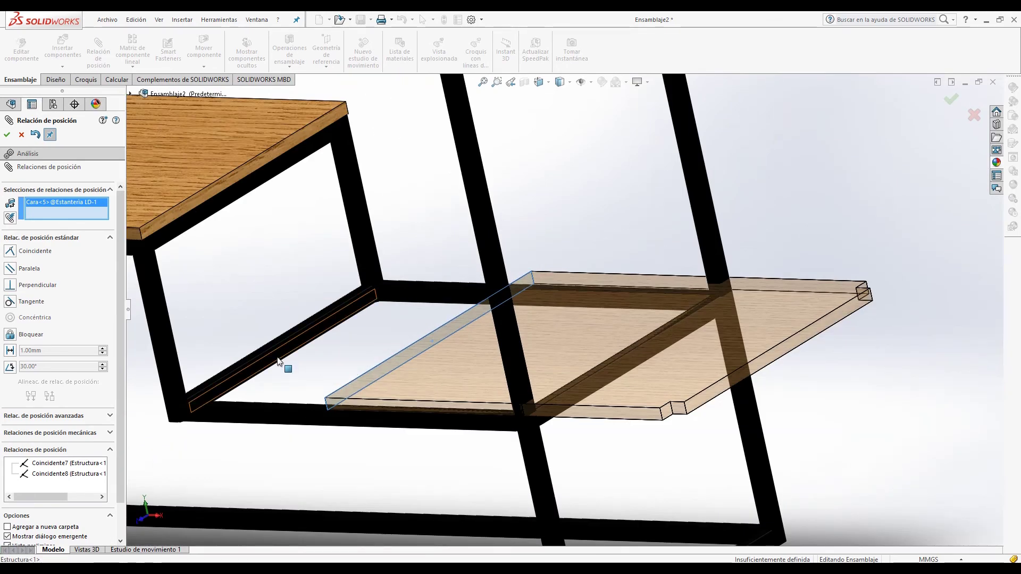
left_click(282, 362)
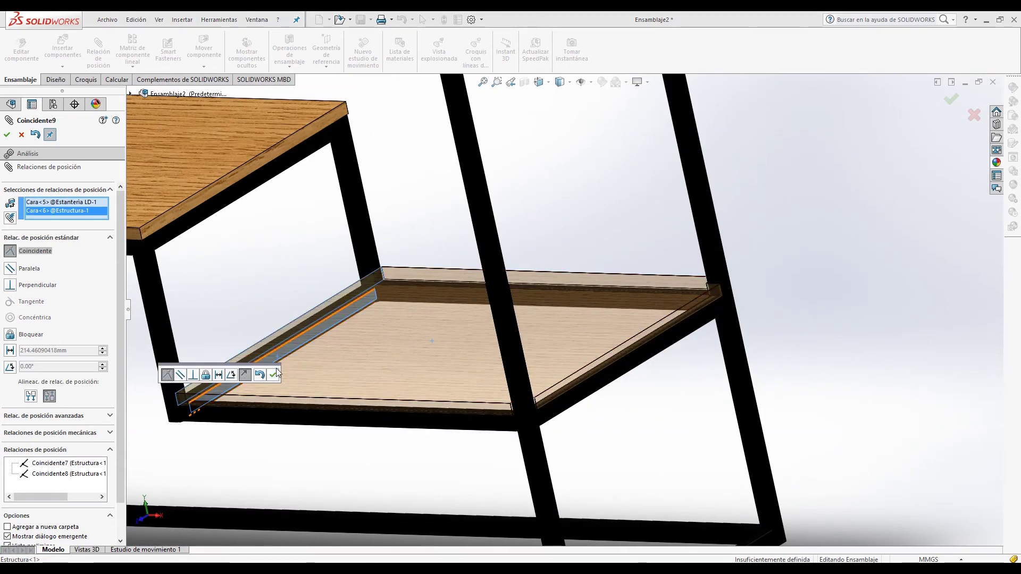
left_click(273, 375)
mouse_move(273, 375)
middle_mouse_down()
mouse_move(485, 349)
mouse_move(574, 303)
mouse_move(534, 340)
middle_mouse_up()
scroll(410, 366, "up", 5)
scroll(311, 314, "down", 2)
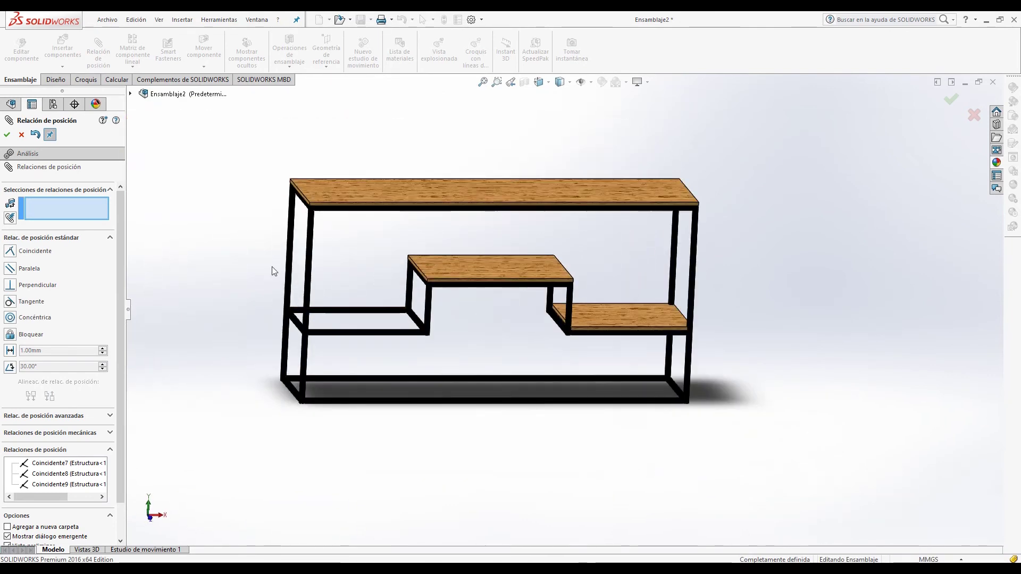
left_click(21, 135)
Step: Insert Estanteria LI.SLDPRT and drop it loose near the frame's left side
left_click(62, 52)
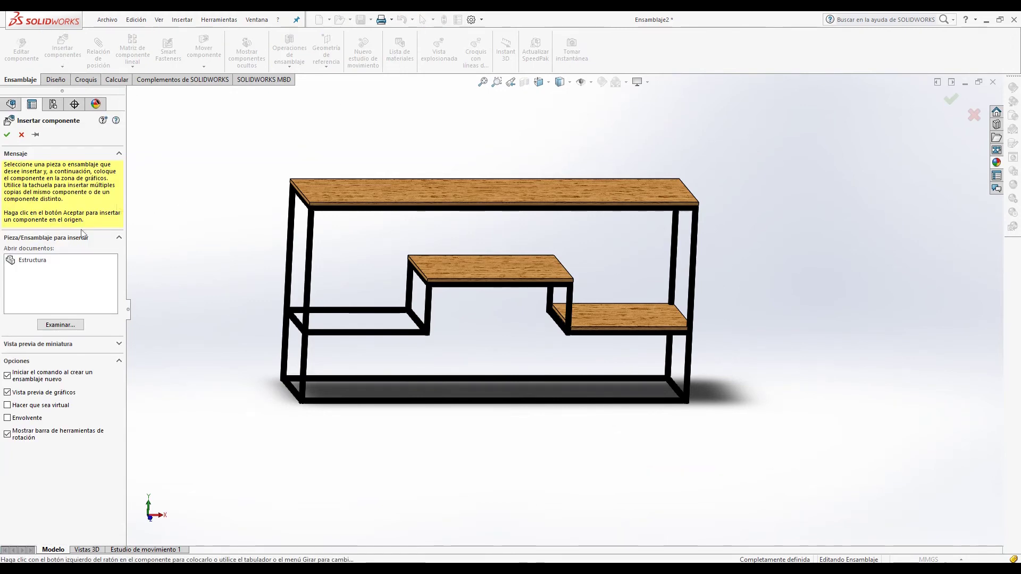
left_click(58, 325)
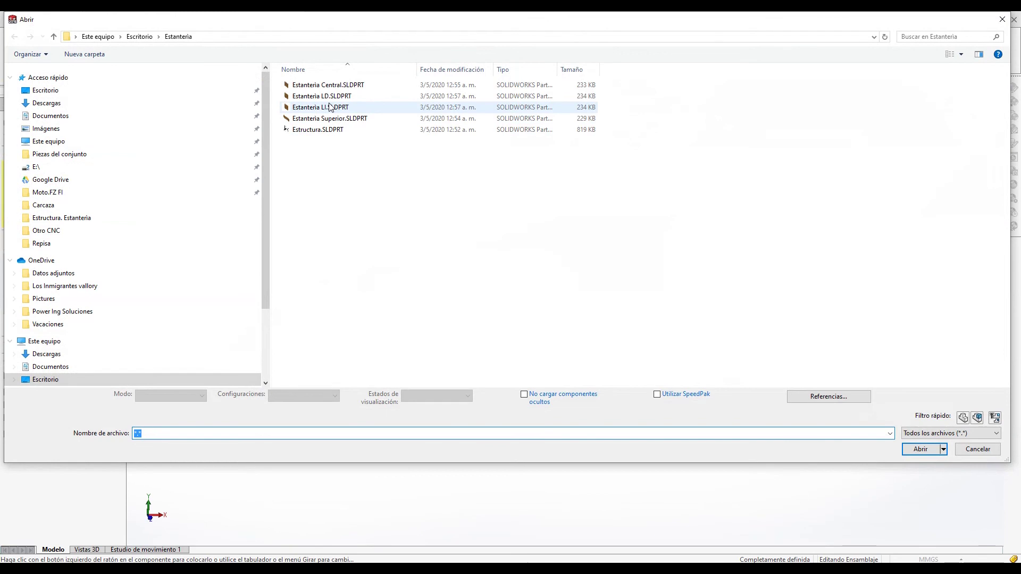
left_click(327, 108)
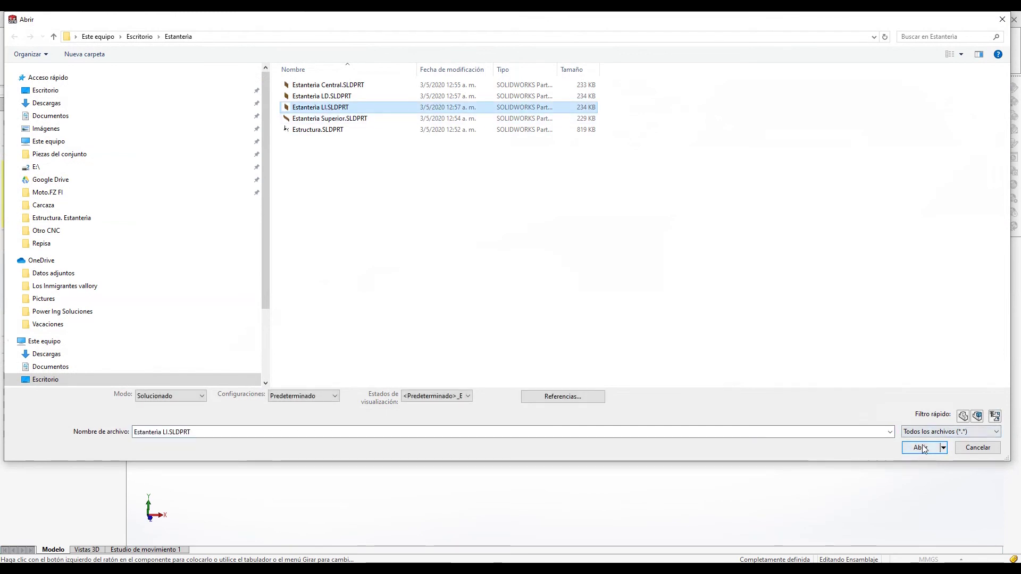
left_click(922, 450)
scroll(394, 327, "down", 3)
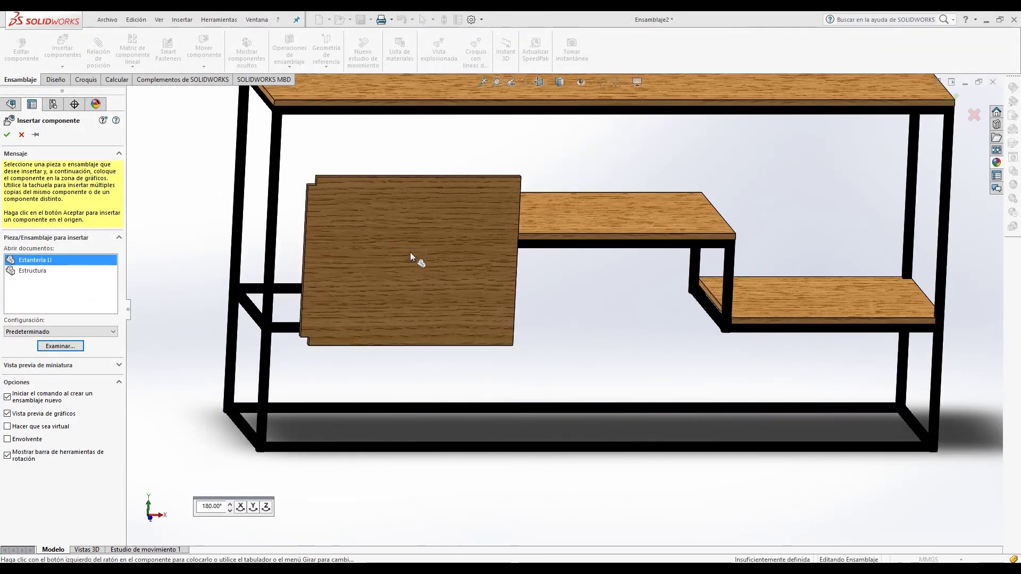
left_click(397, 208)
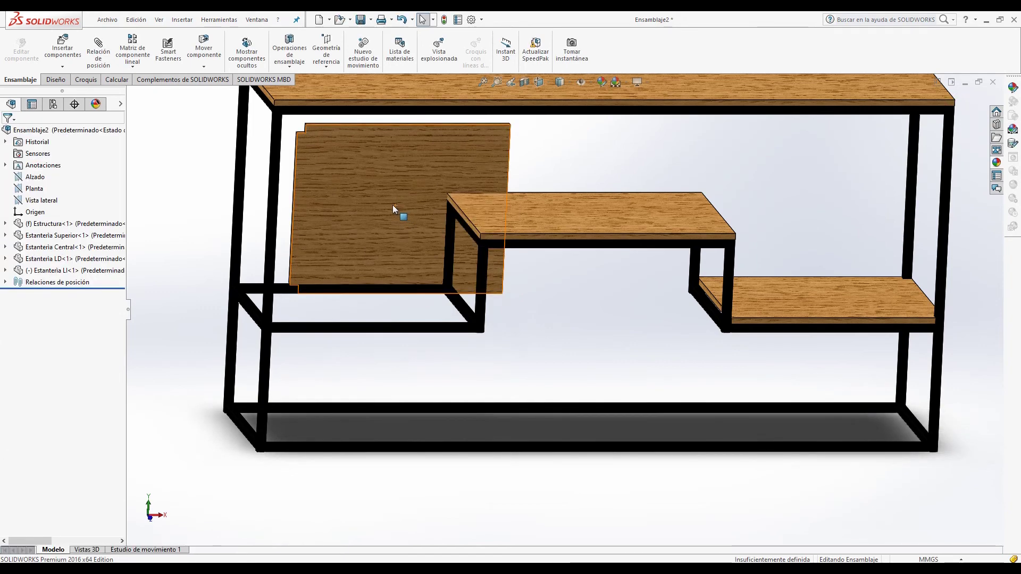
left_click(98, 51)
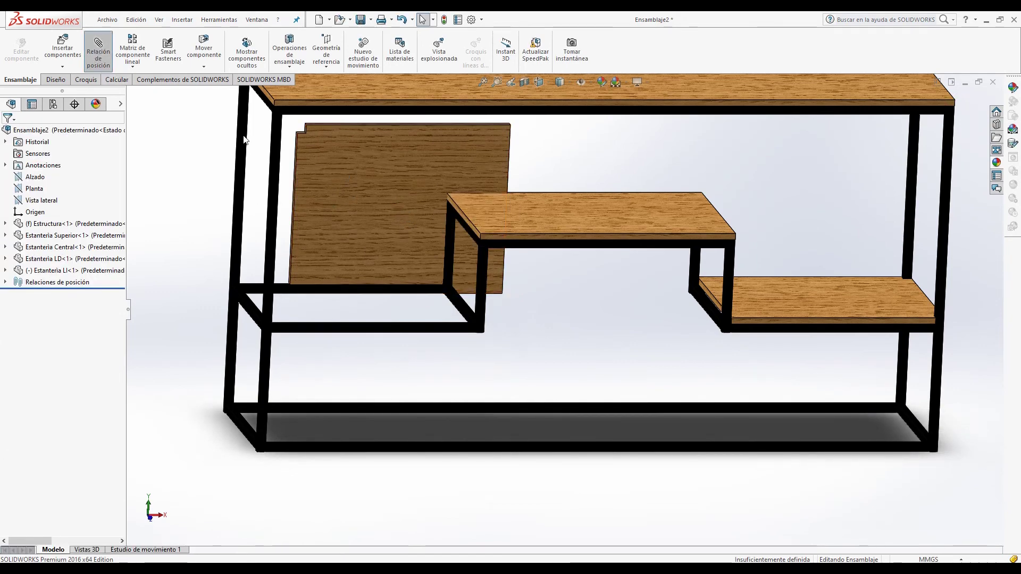
Step: Mate an Estanteria LI board face coincident with the diagonal tube face
left_click(352, 174)
scroll(277, 285, "down", 5)
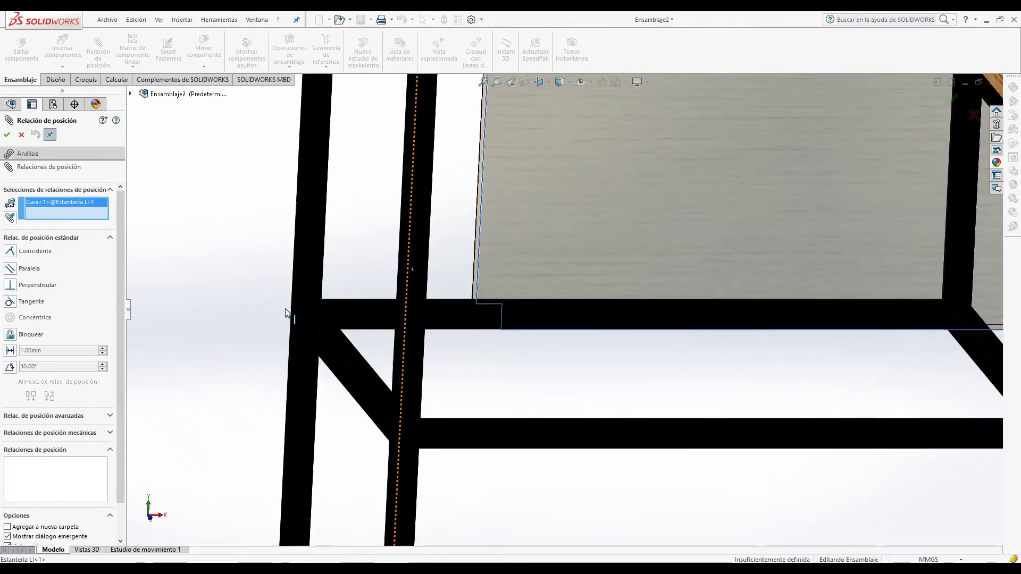
left_click(369, 378)
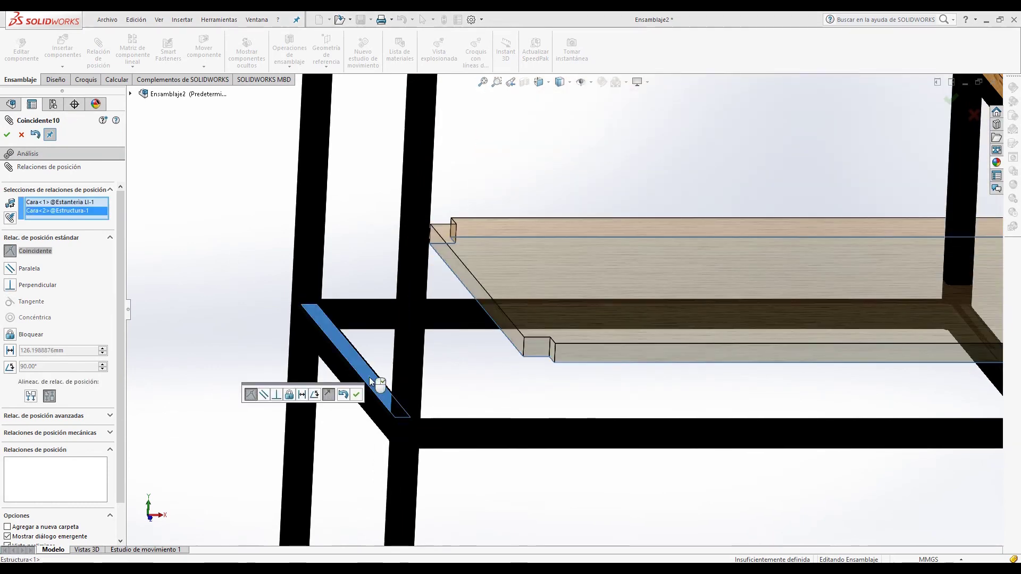
left_click(356, 394)
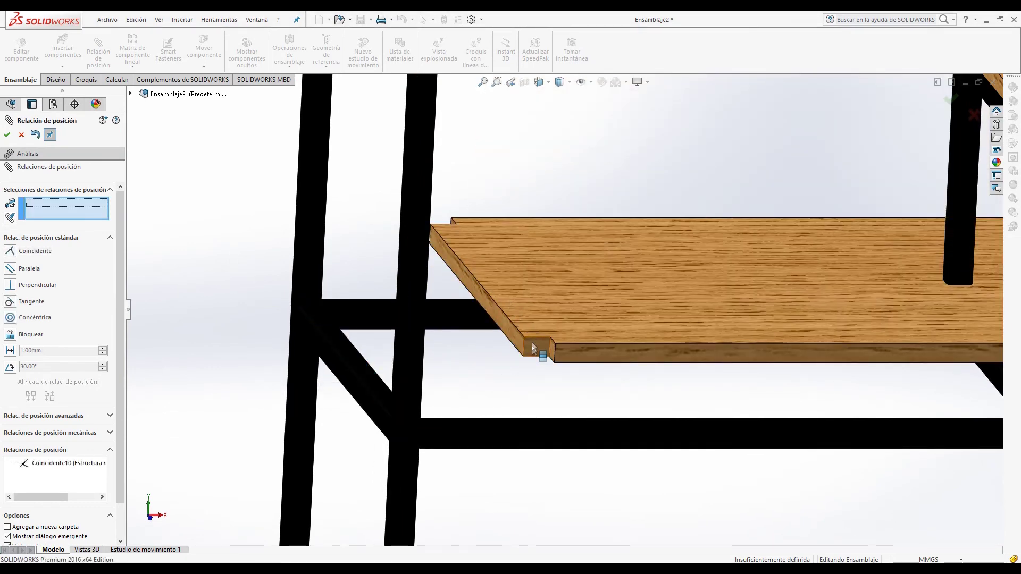
Step: Mate the board's corner-notch face coincident with the right frame tube face
left_click(535, 346)
scroll(526, 330, "up", 5)
mouse_move(521, 321)
middle_mouse_down()
mouse_move(600, 337)
mouse_move(627, 297)
middle_mouse_up()
scroll(556, 310, "down", 5)
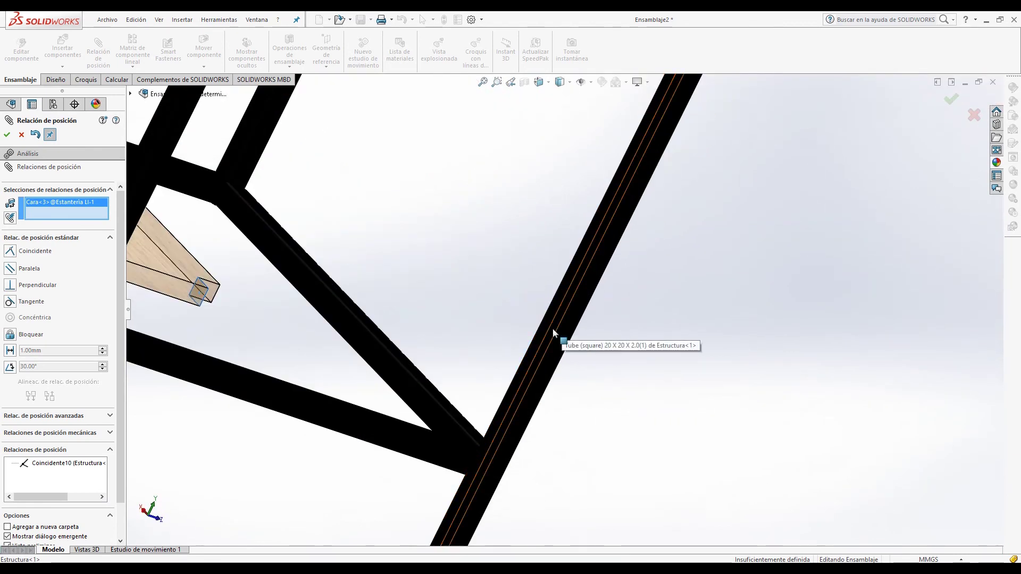
left_click(550, 331)
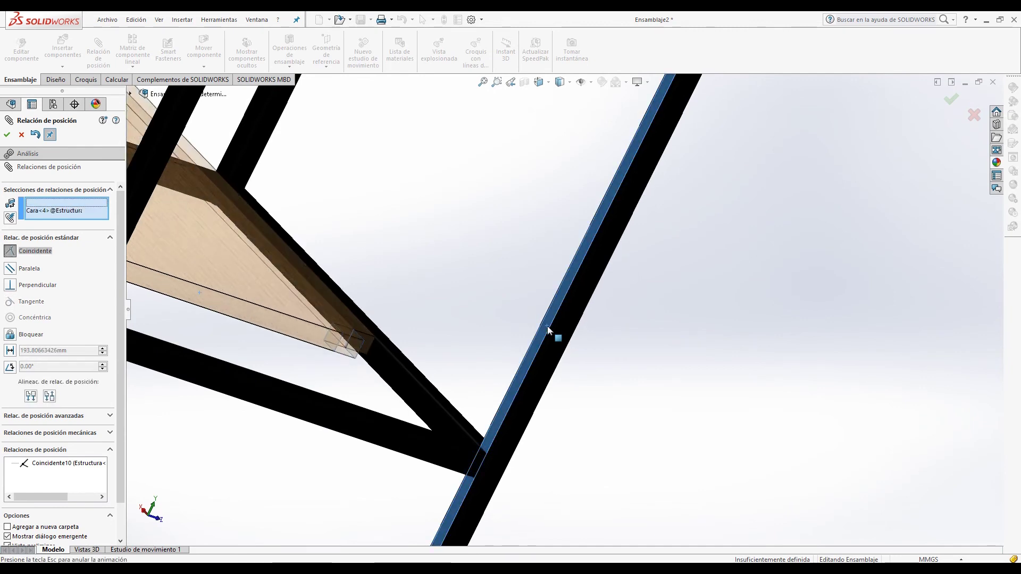
left_click(668, 343)
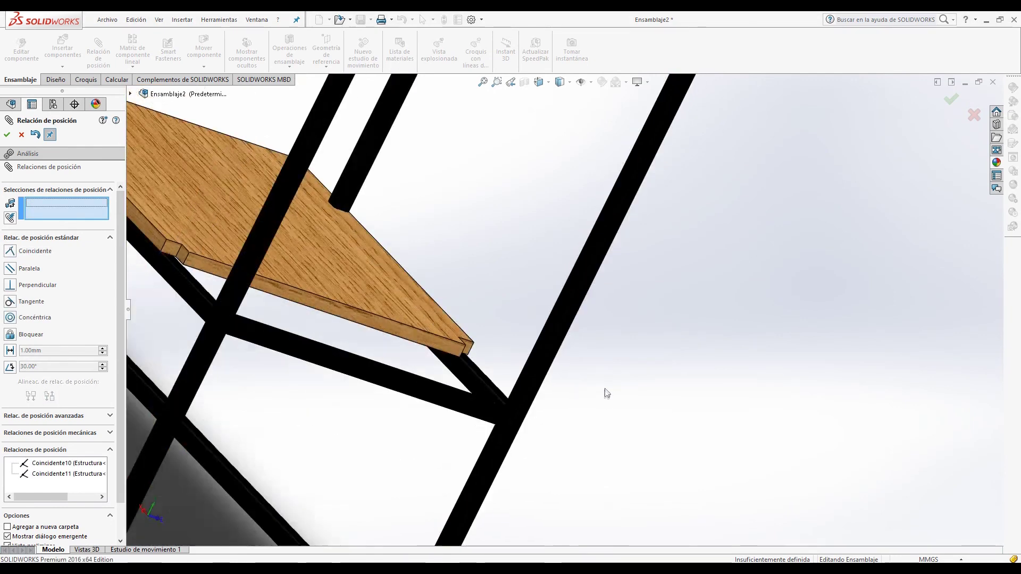
Step: Mate the board's underside coincident with the supporting frame tube face
scroll(605, 392, "up", 5)
middle_click_drag(549, 370, 220, 295)
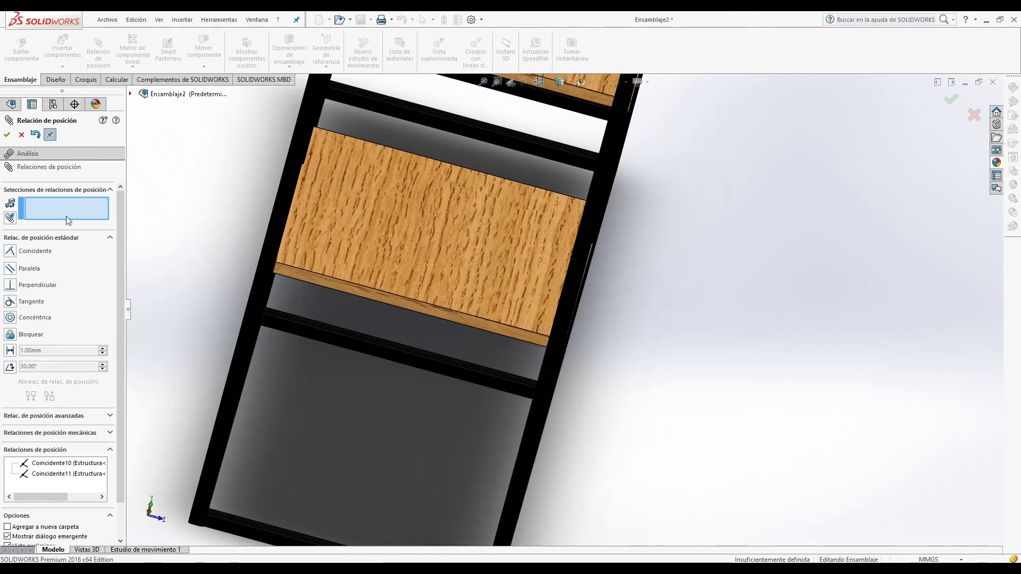
left_click(356, 290)
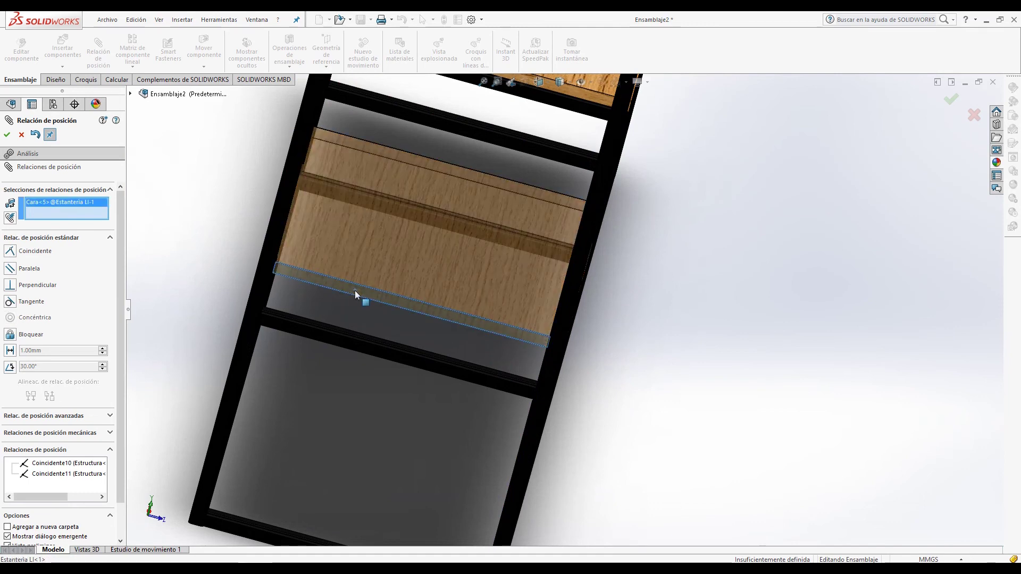
left_click(335, 340)
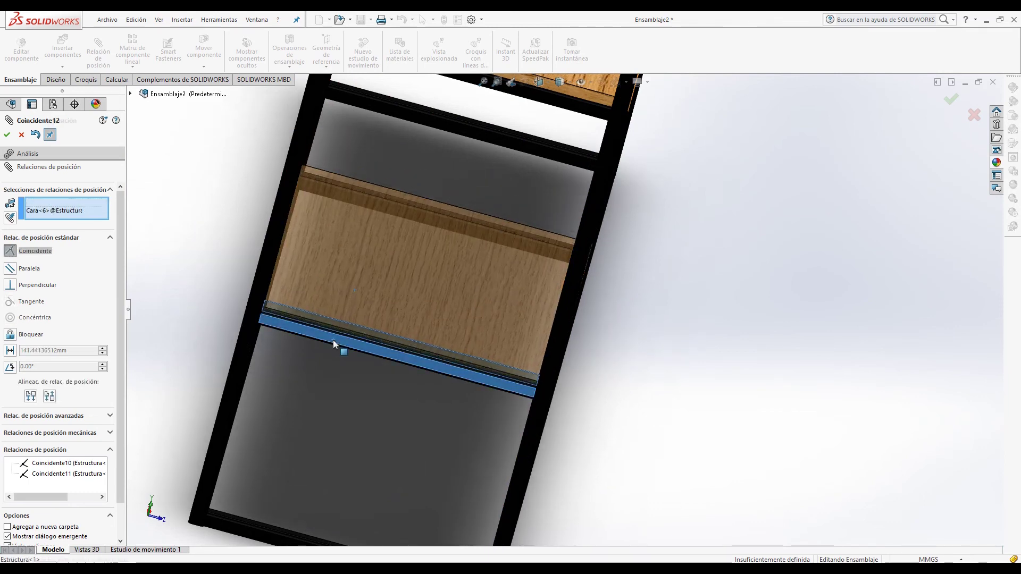
left_click(321, 355)
scroll(320, 358, "up", 5)
mouse_move(525, 345)
middle_mouse_down()
mouse_move(527, 294)
mouse_move(505, 283)
middle_mouse_up()
scroll(577, 168, "up", 2)
scroll(520, 160, "down", 2)
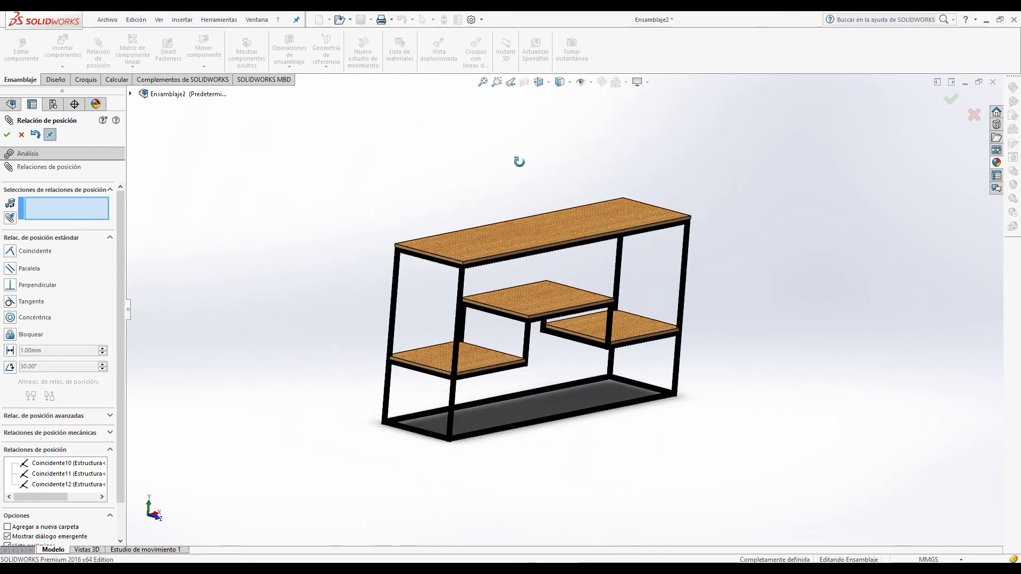
middle_click_drag(520, 160, 494, 276)
scroll(547, 366, "down", 1)
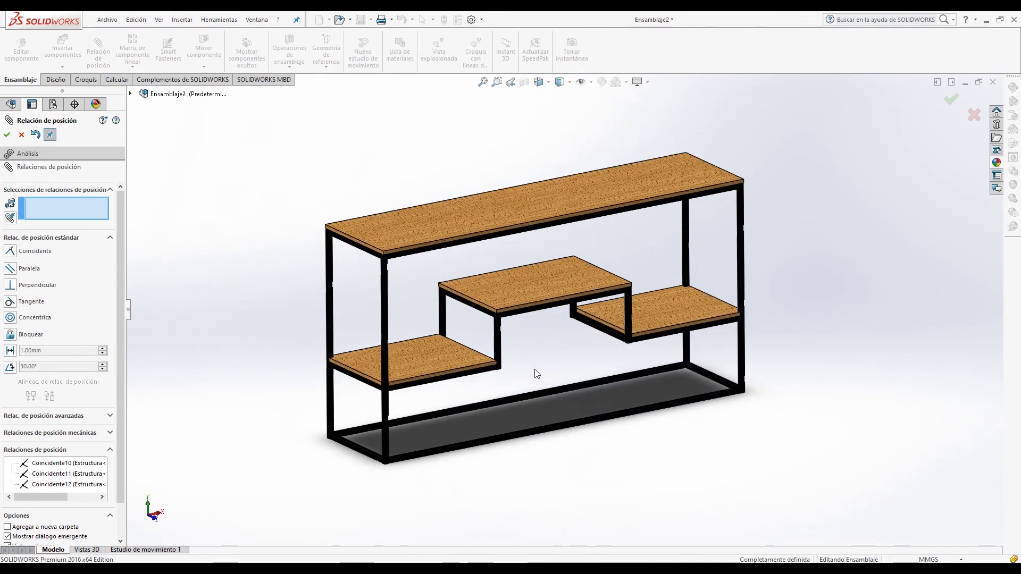
left_click(951, 99)
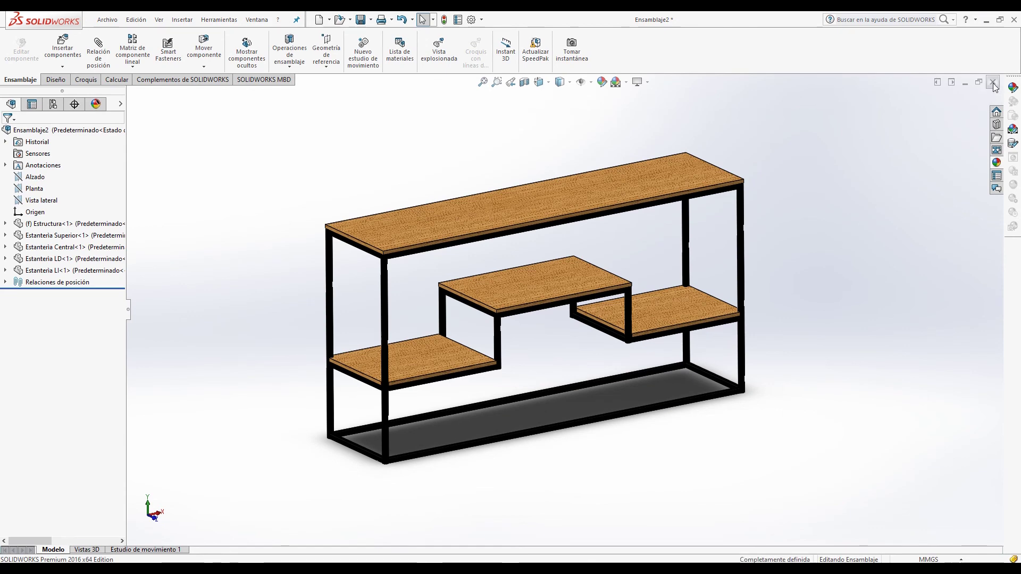
Step: Close the assembly and save it as 'Estanteria Metalica y Madera' in the Estanteria folder
left_click(992, 82)
left_click(526, 263)
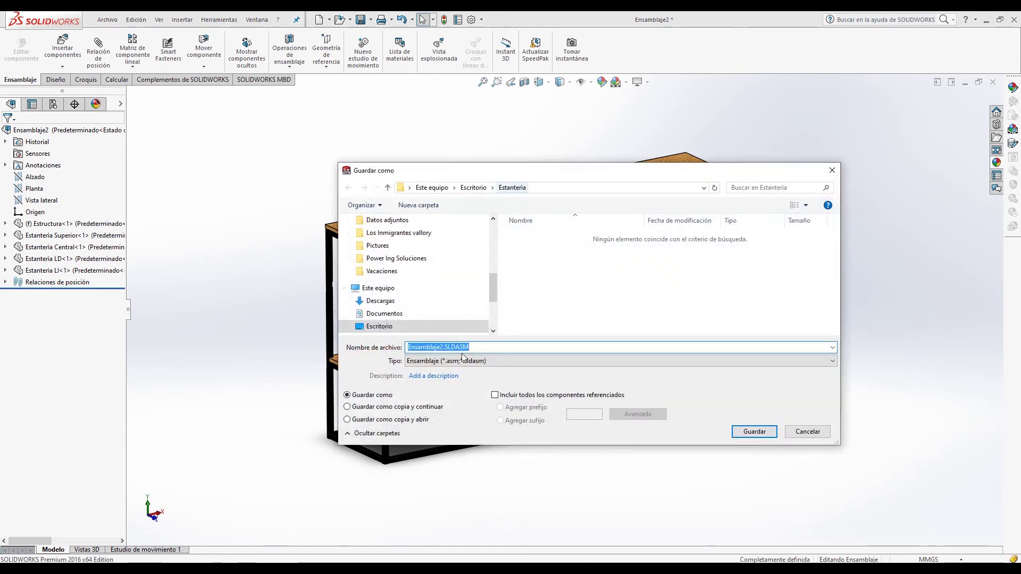
double_click(443, 347)
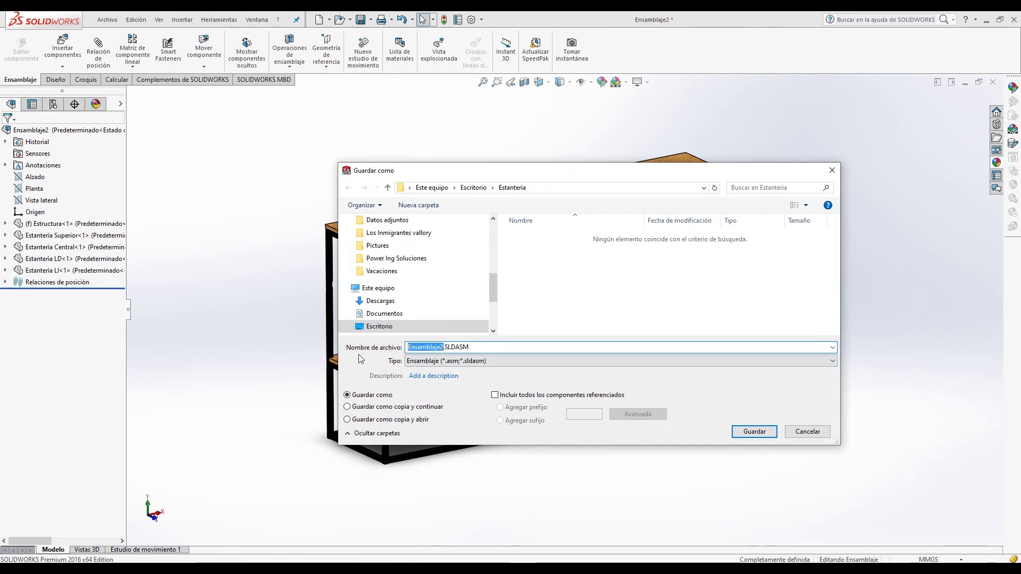
type("Estanteria Metalica ")
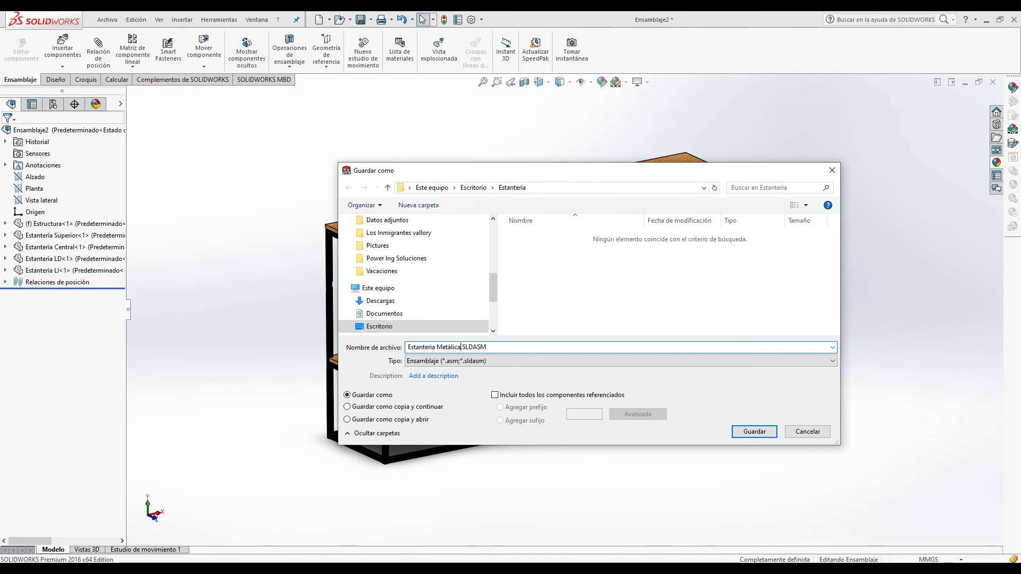
type("y Madera")
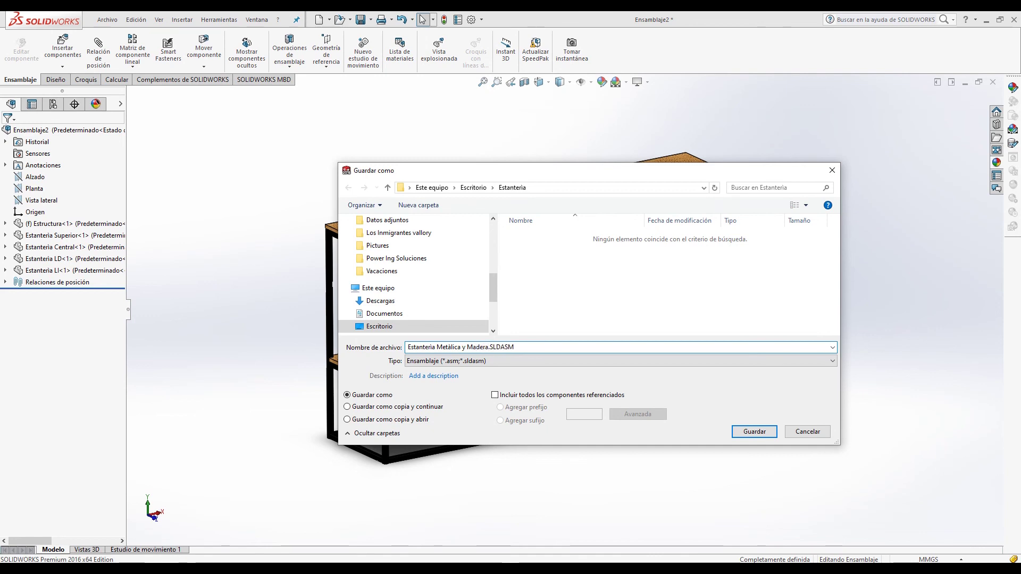
left_click(754, 432)
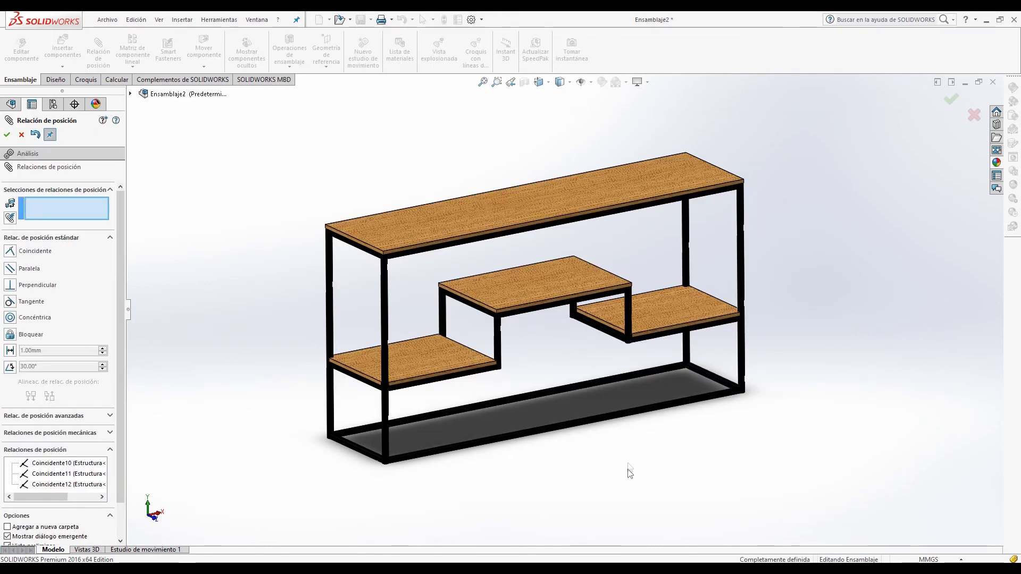